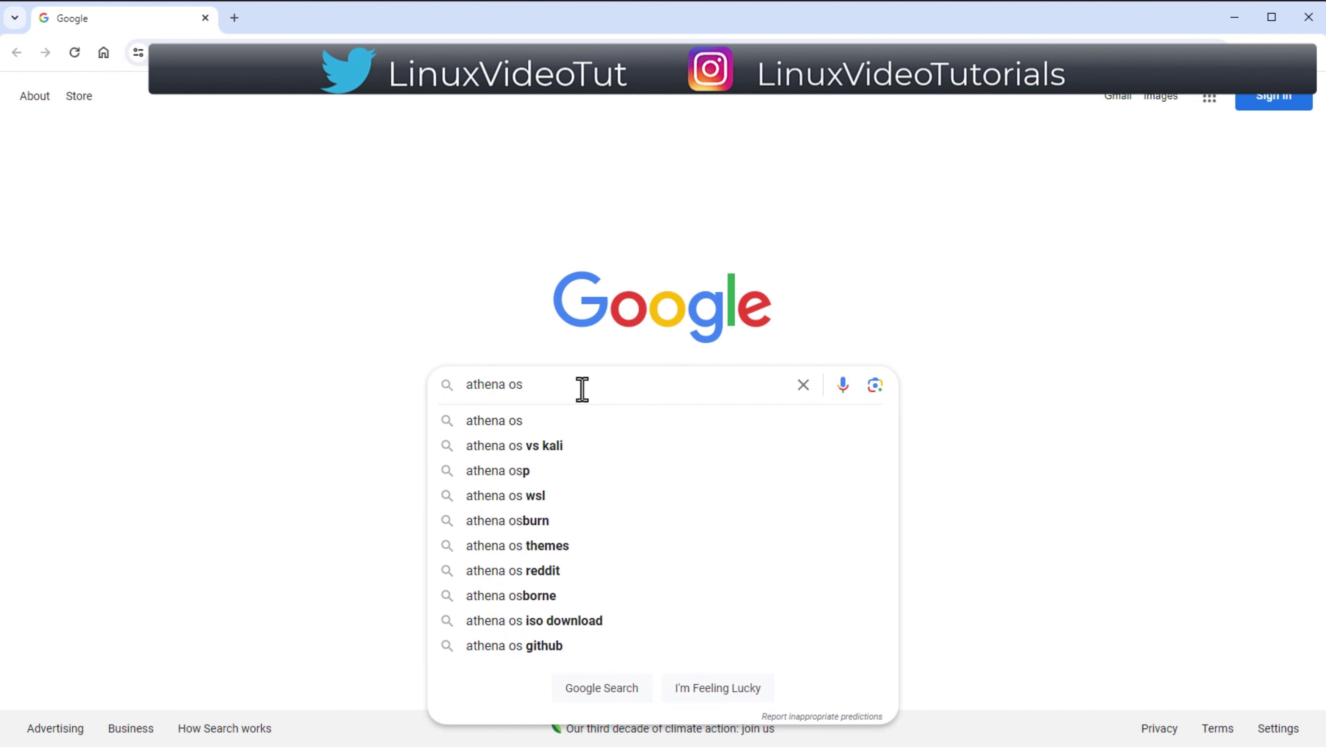
Step: Search Google for athena os, open the official site's ISO listing and try downloading athenaos-23.11.20240216.1d18178-x86_64-linux.iso
key(Return)
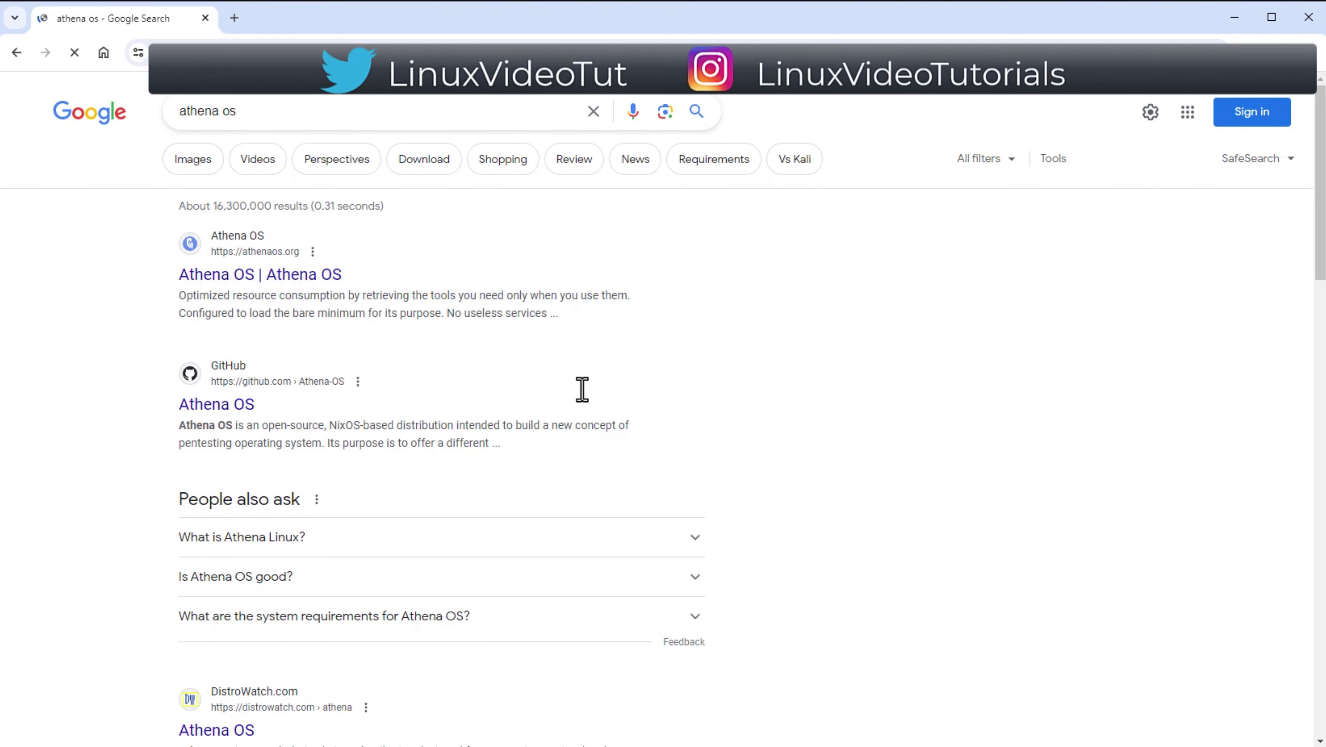
click(299, 285)
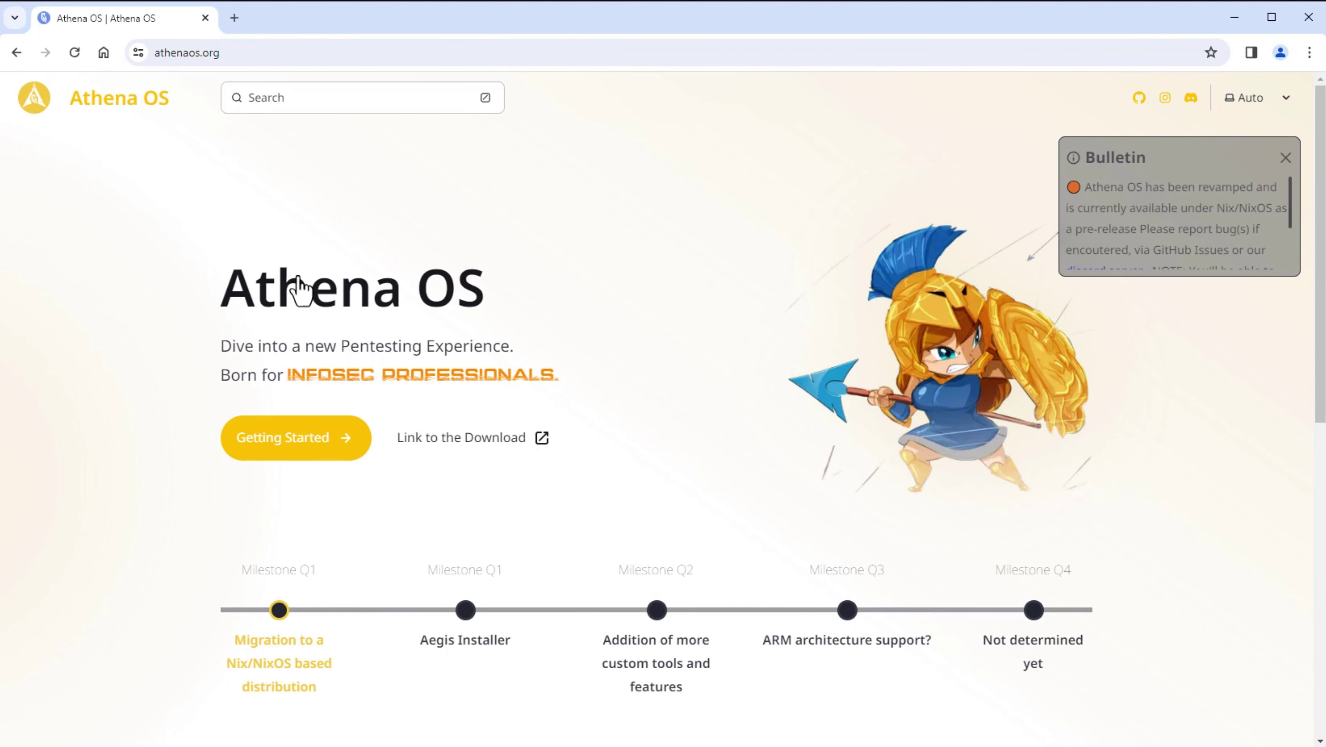
click(454, 442)
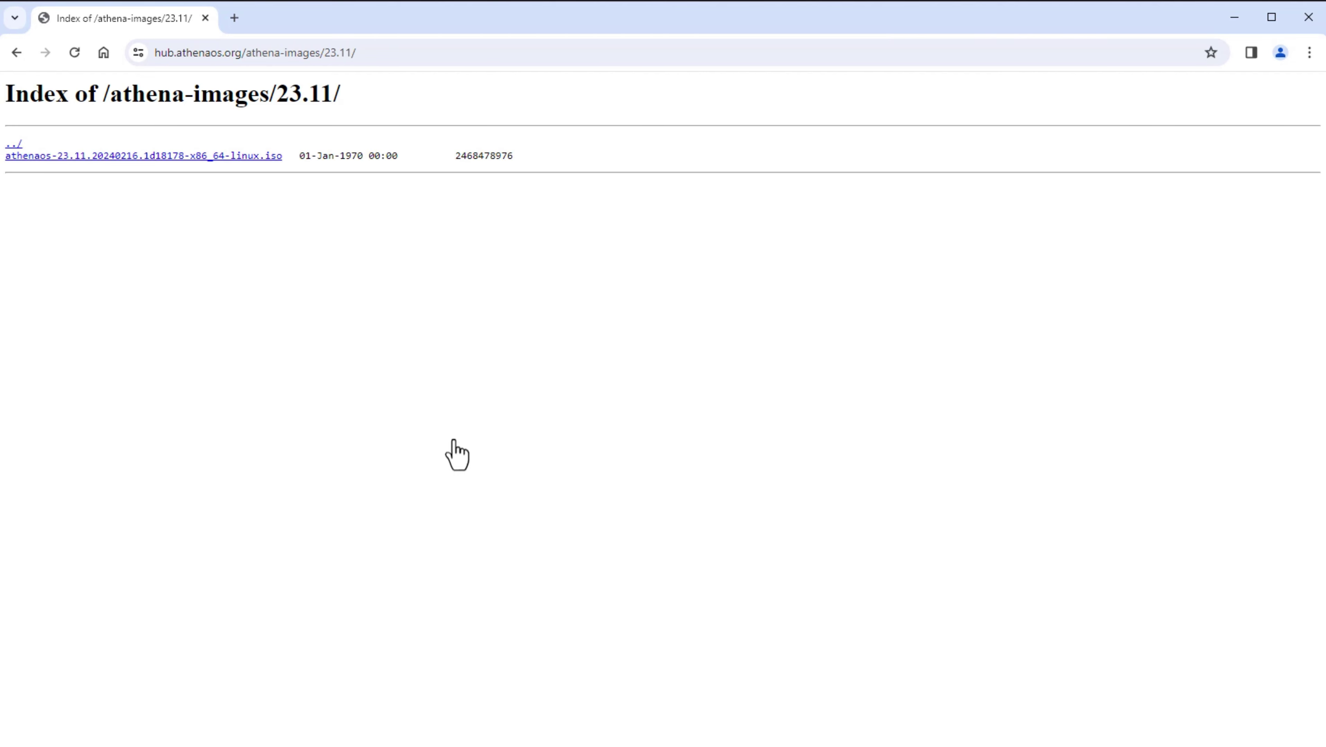
click(178, 156)
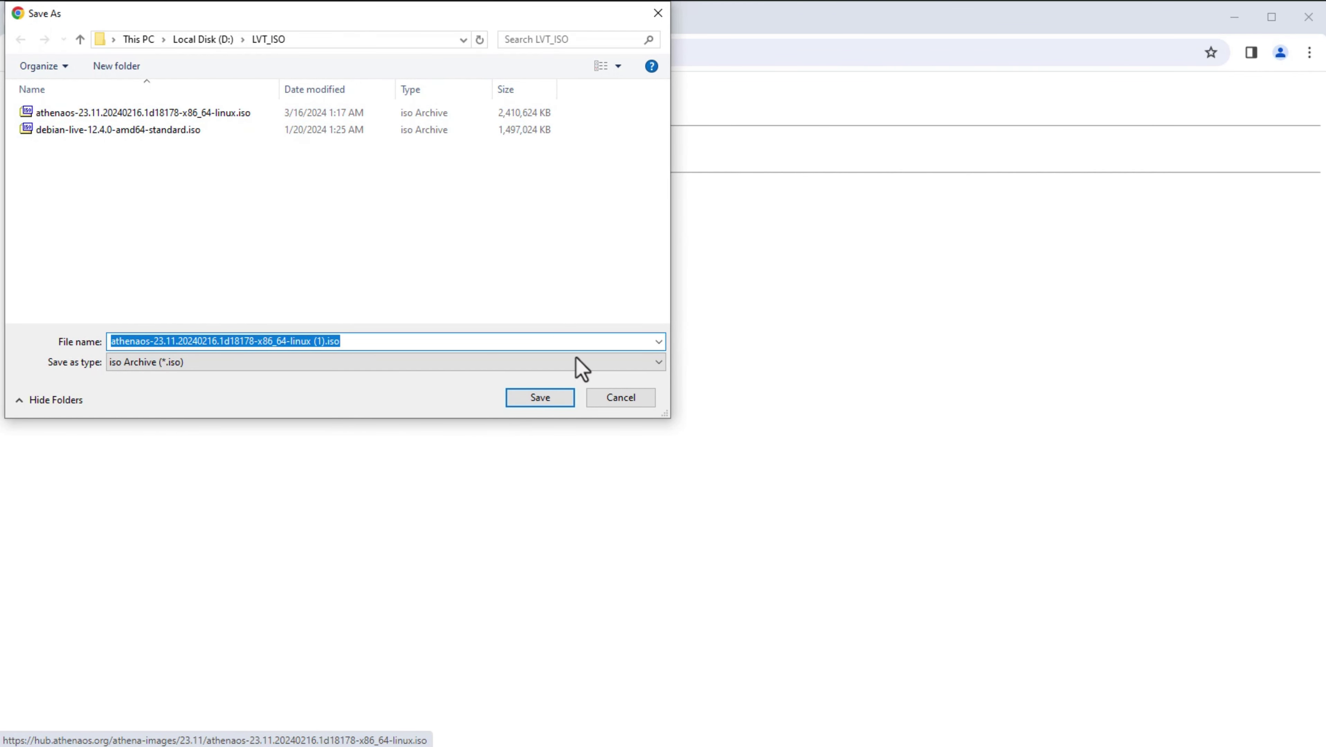
click(614, 398)
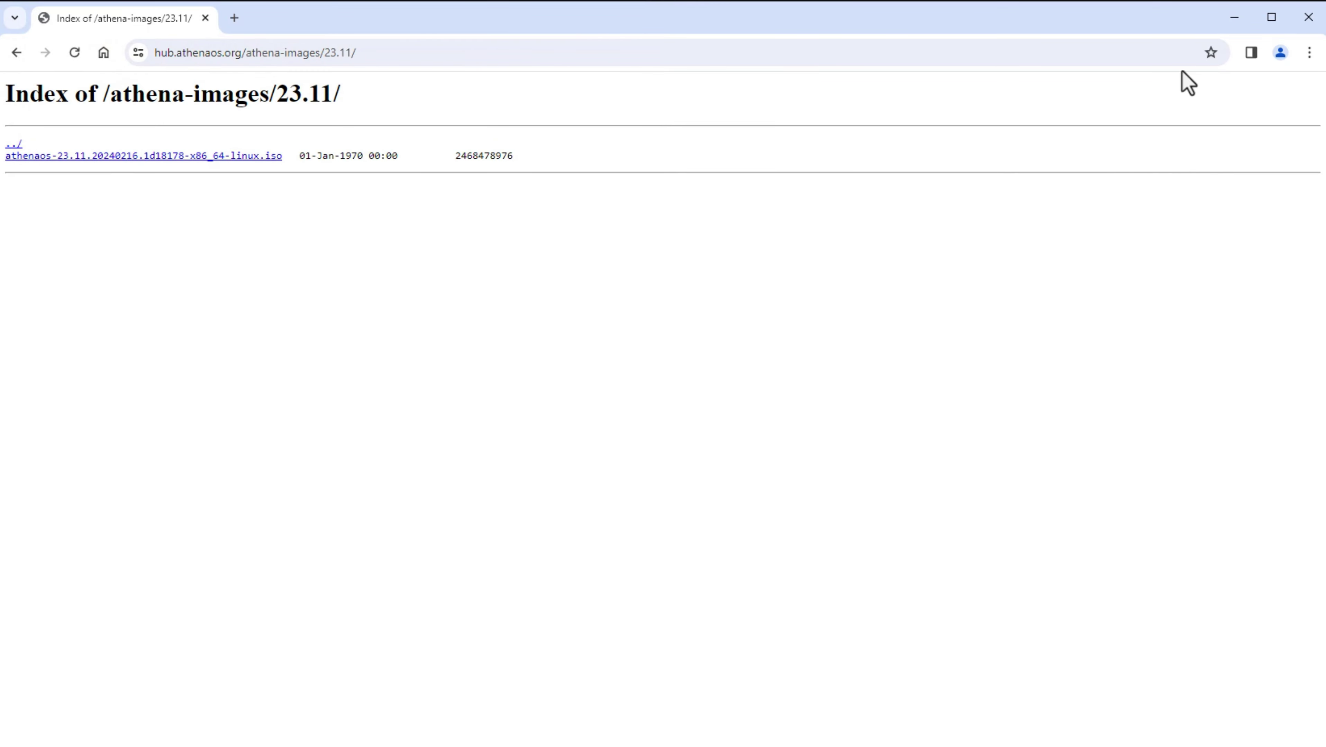
Step: Switch to VMware Workstation and begin a Typical new virtual machine with a blank hard disk, without an installer disc or image
click(1235, 18)
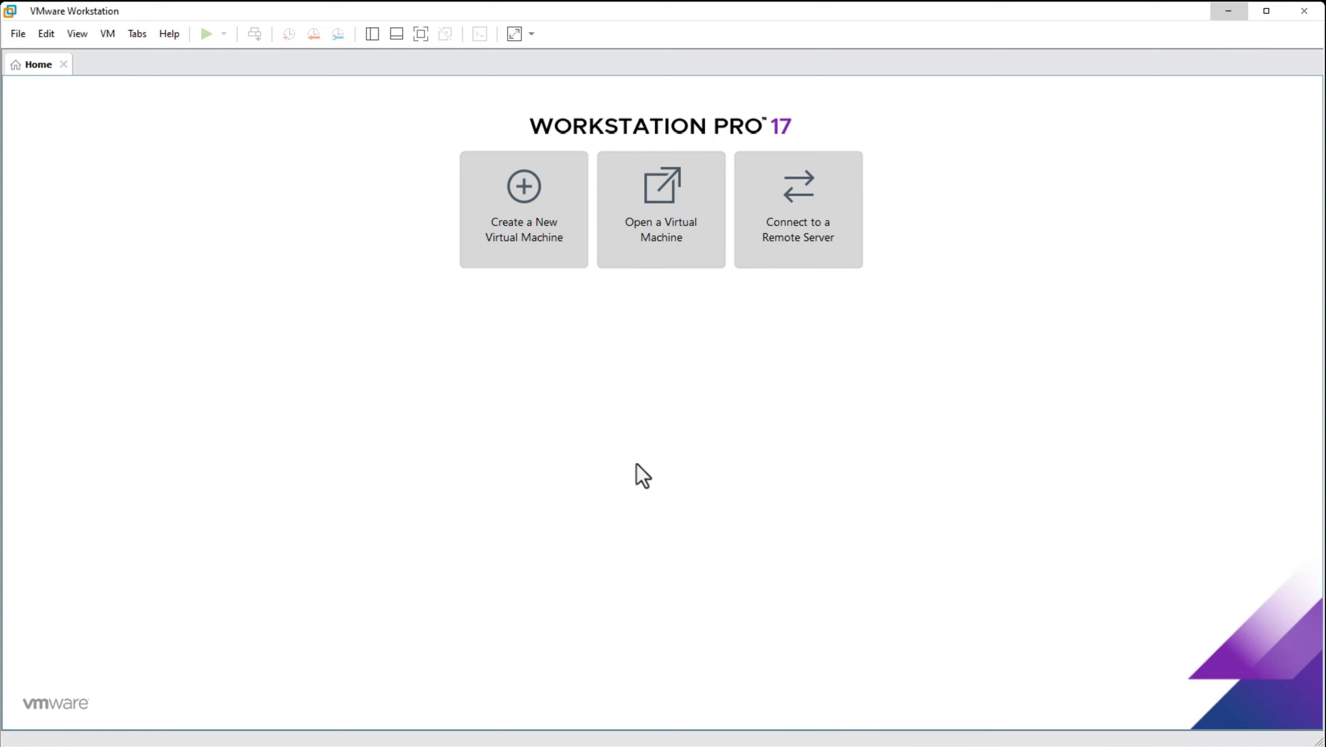
click(521, 191)
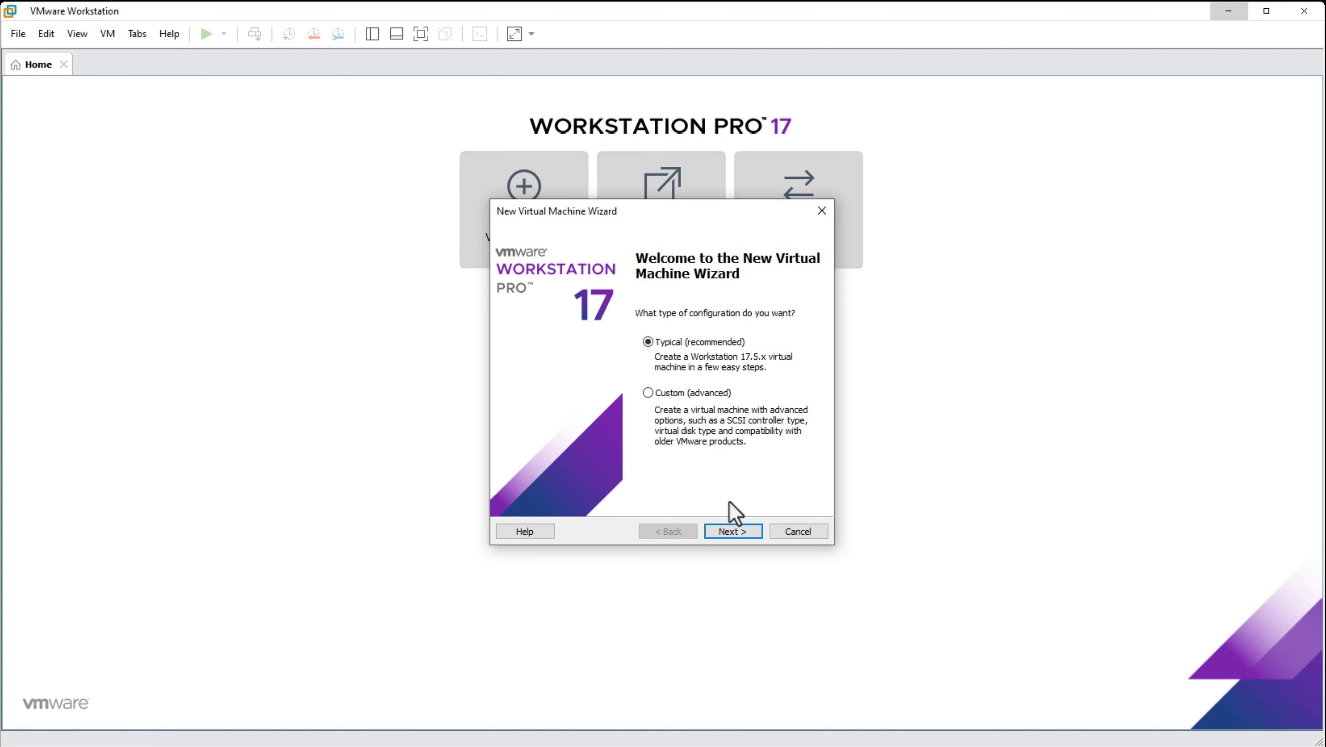
click(732, 532)
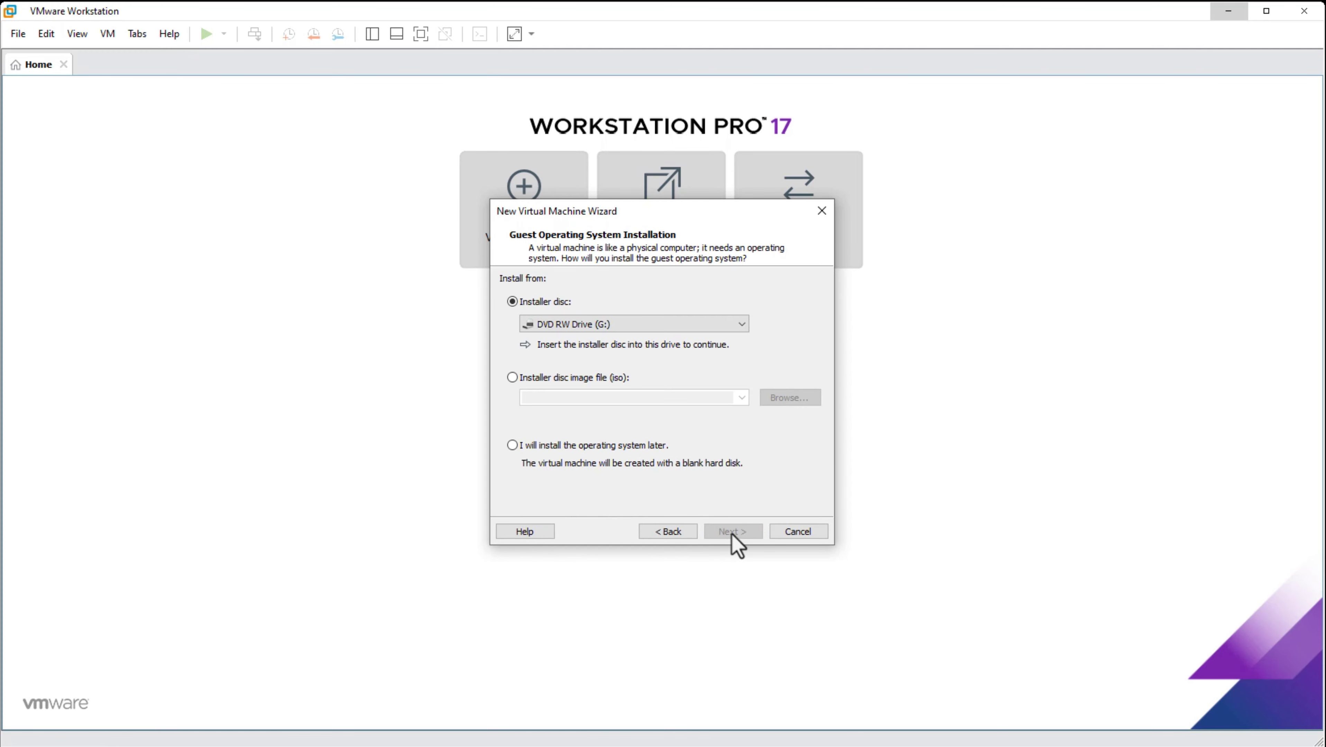
click(595, 448)
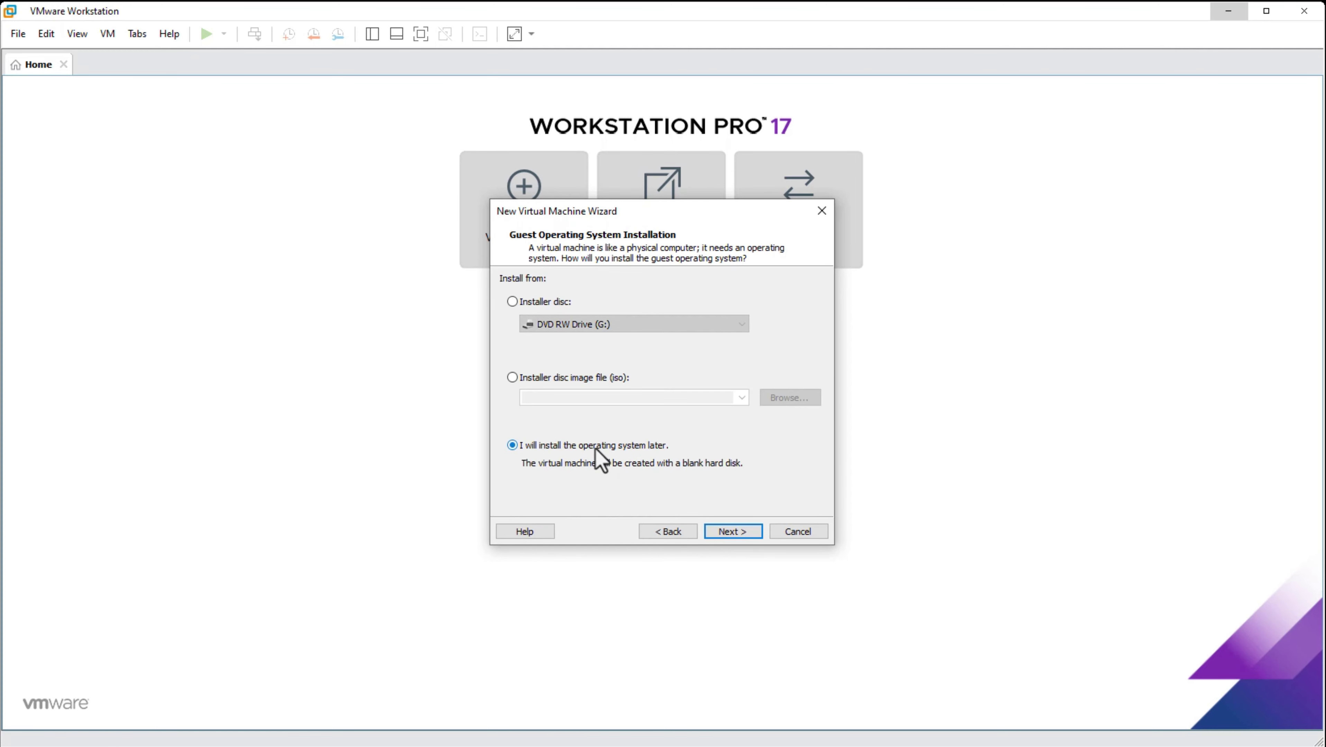
click(733, 532)
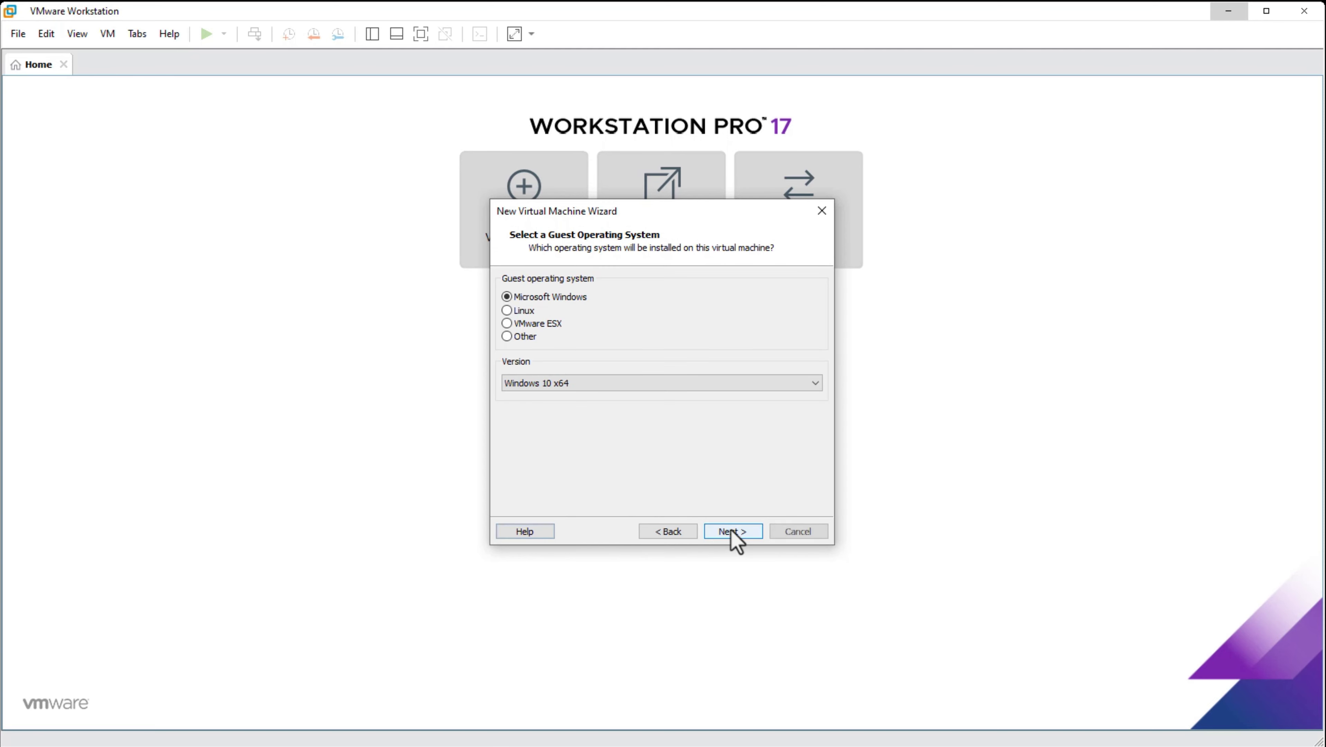
Step: Set the guest operating system to Linux with the version Other Linux 6.x kernel 64-bit
click(526, 312)
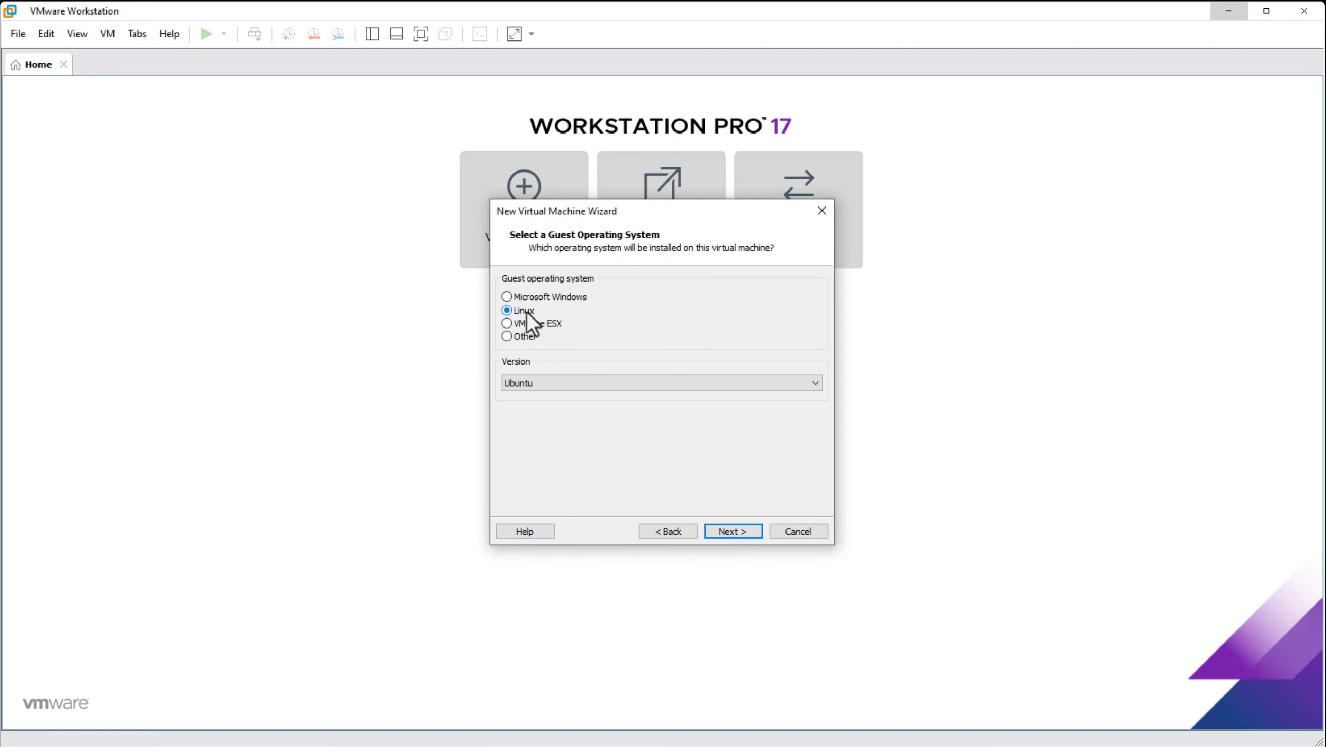
click(560, 386)
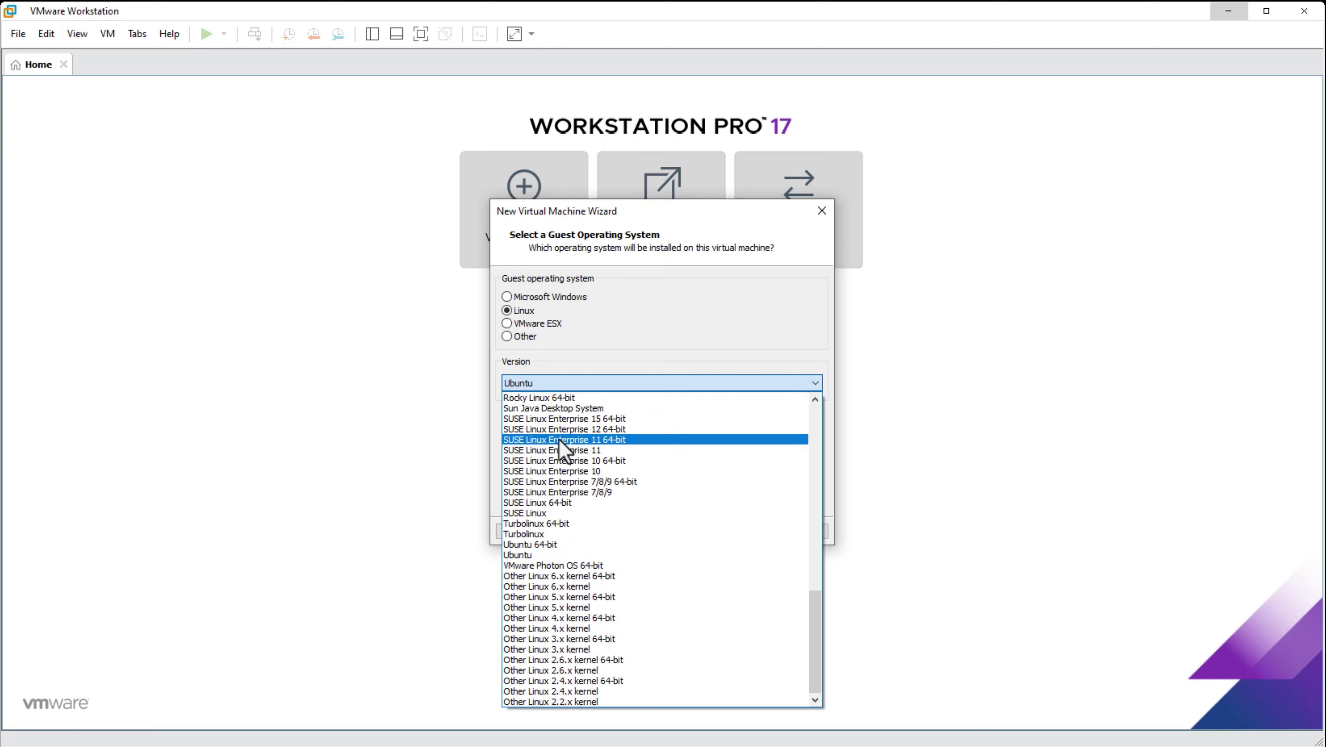
click(580, 575)
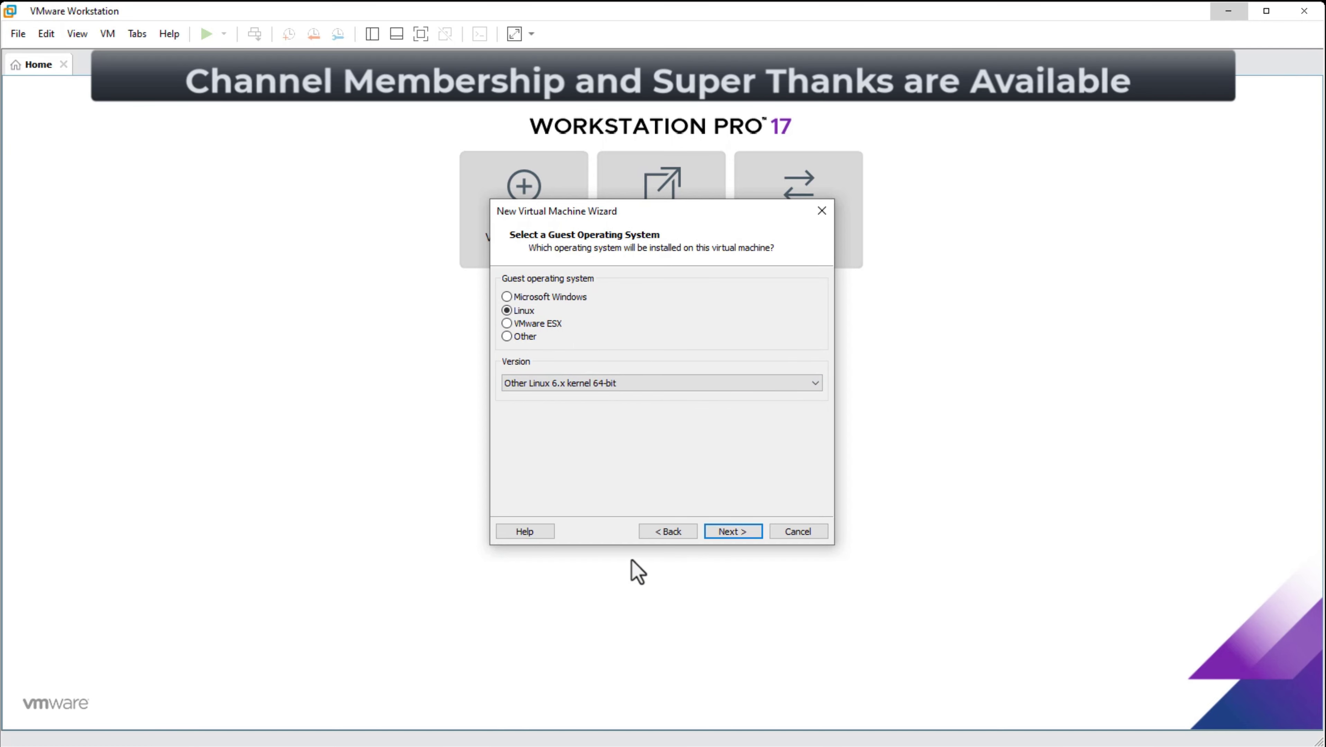
click(728, 532)
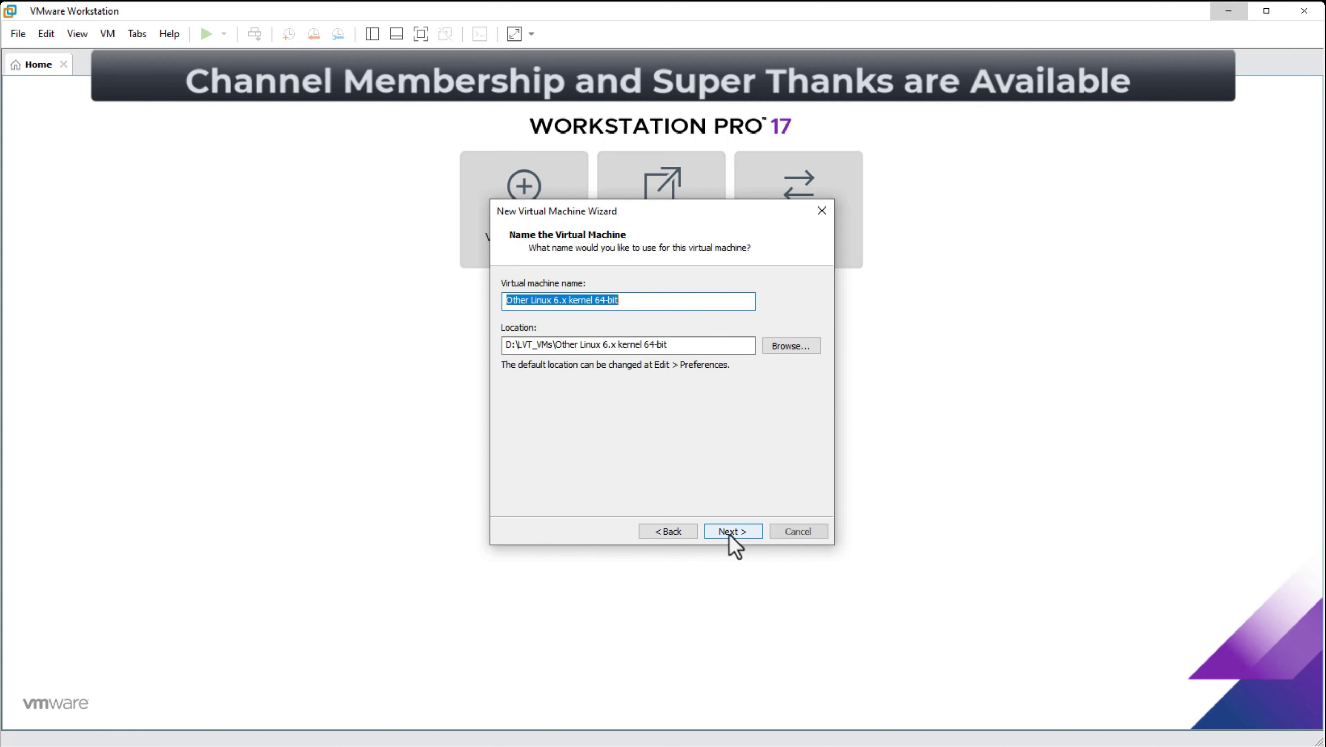
Step: Name the virtual machine AthenaOS23 and set its maximum disk size to 60 GB
text(A)
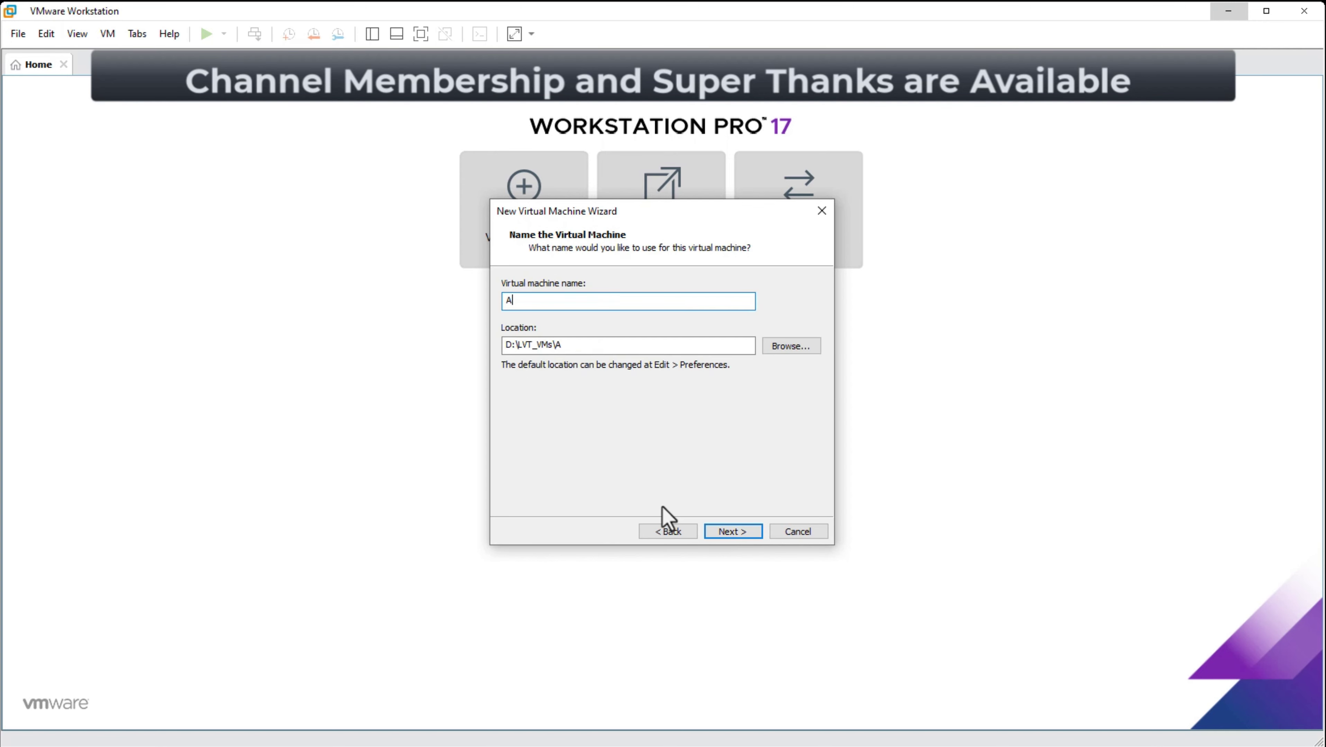
text(thenaOS23)
click(732, 532)
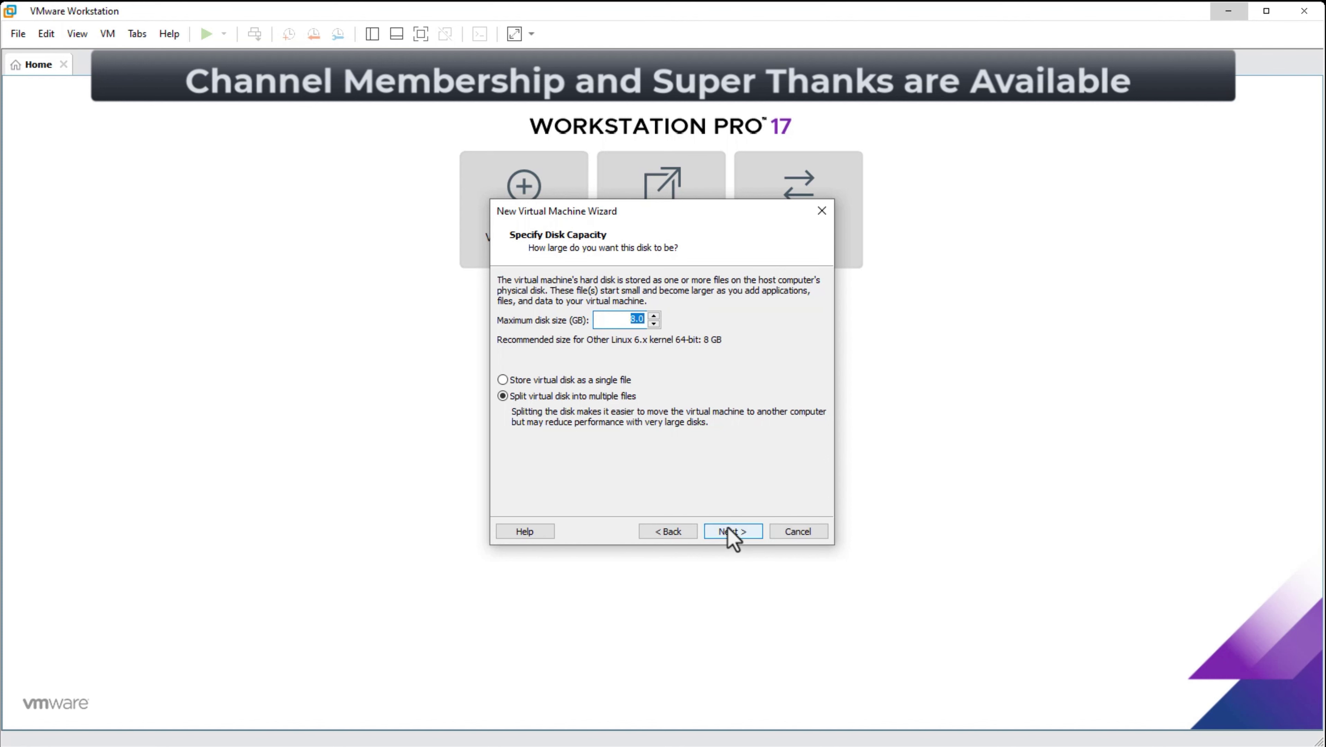
text(60)
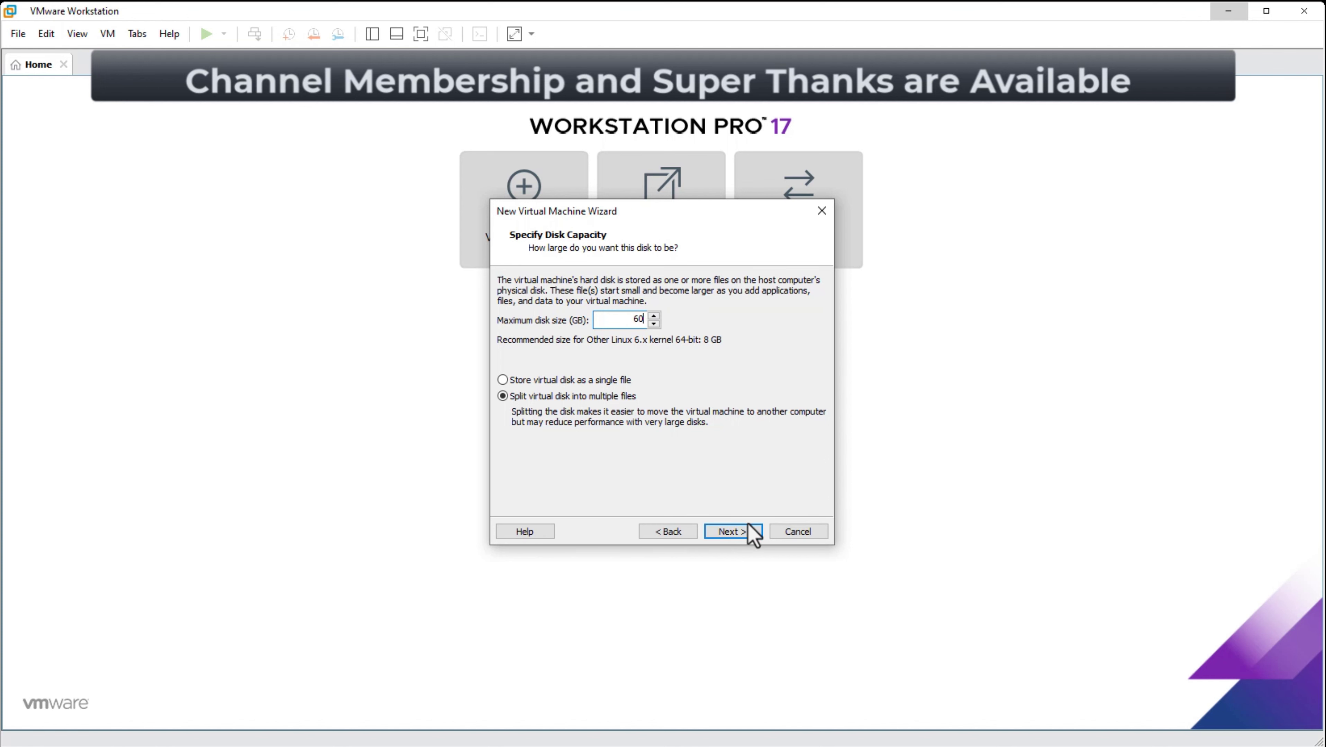
click(746, 540)
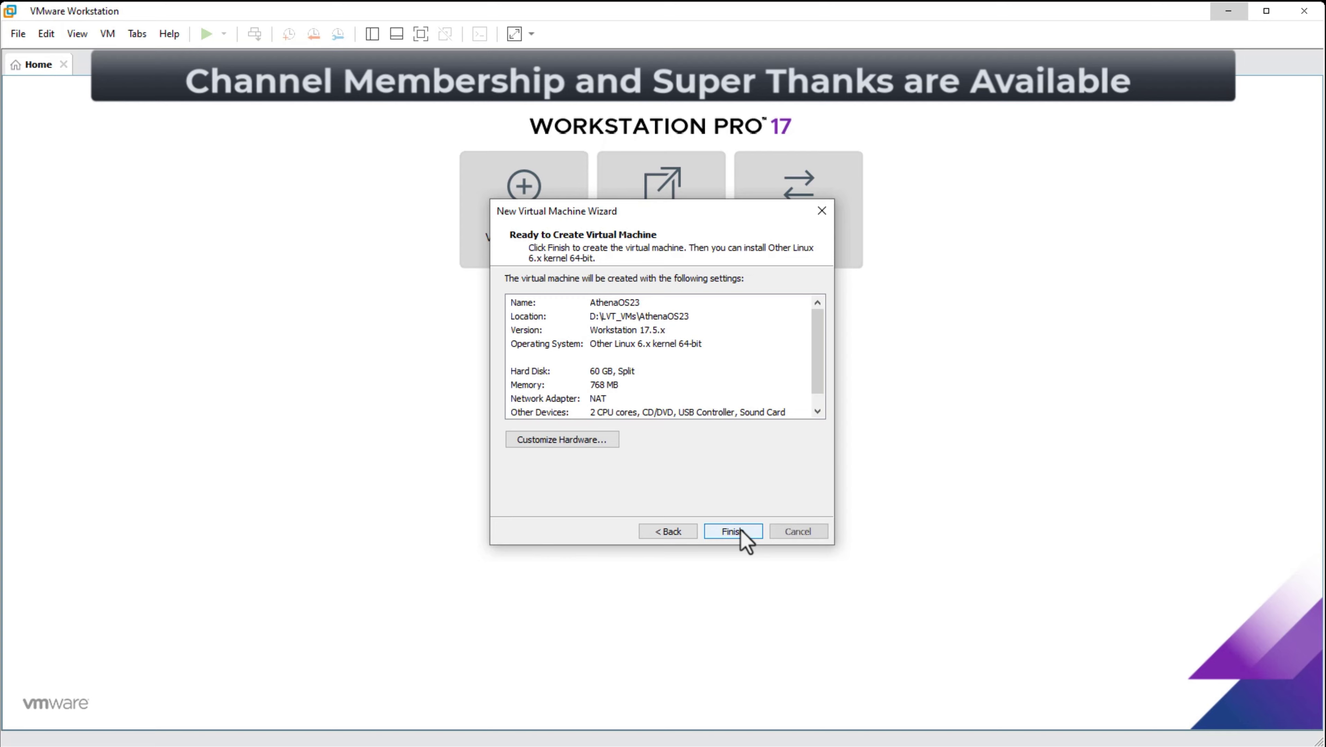
Step: Customize the new virtual machine's hardware by setting its memory to 3072 MB, and check the processor settings
click(570, 447)
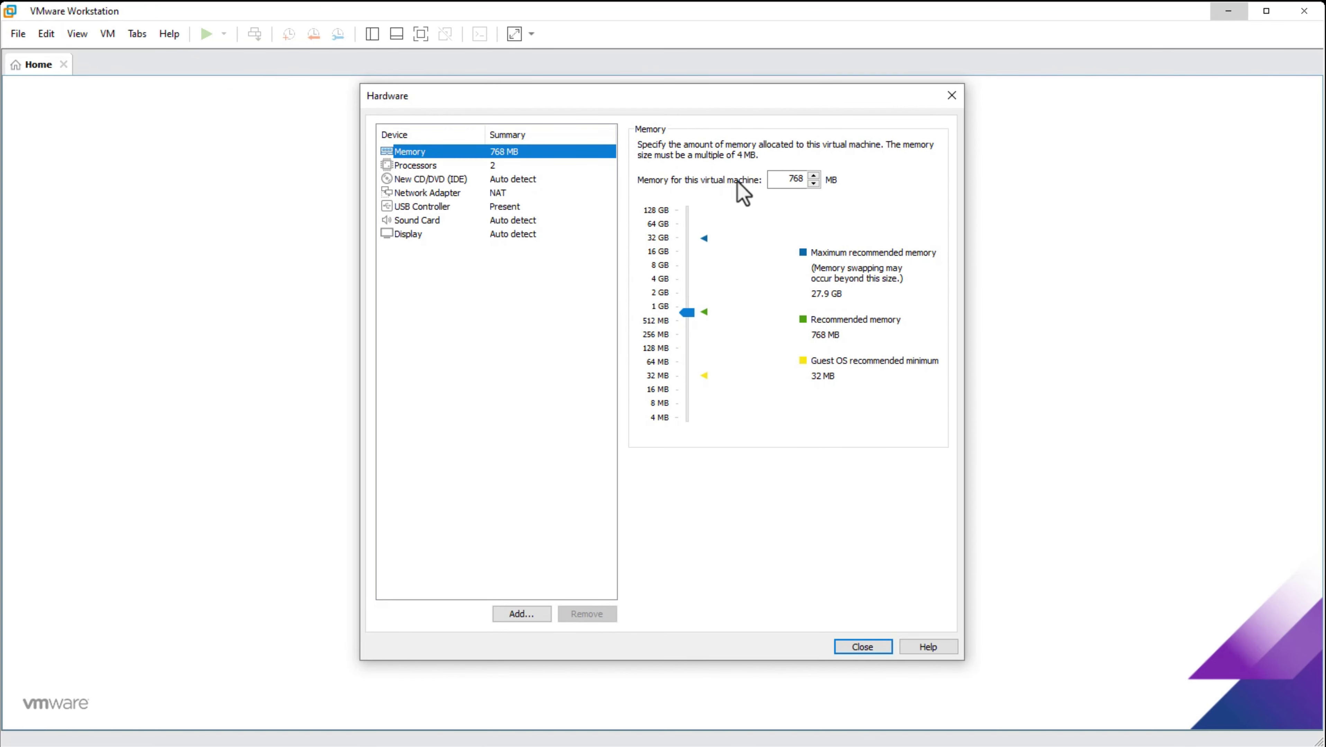
double_click(785, 179)
text(3072)
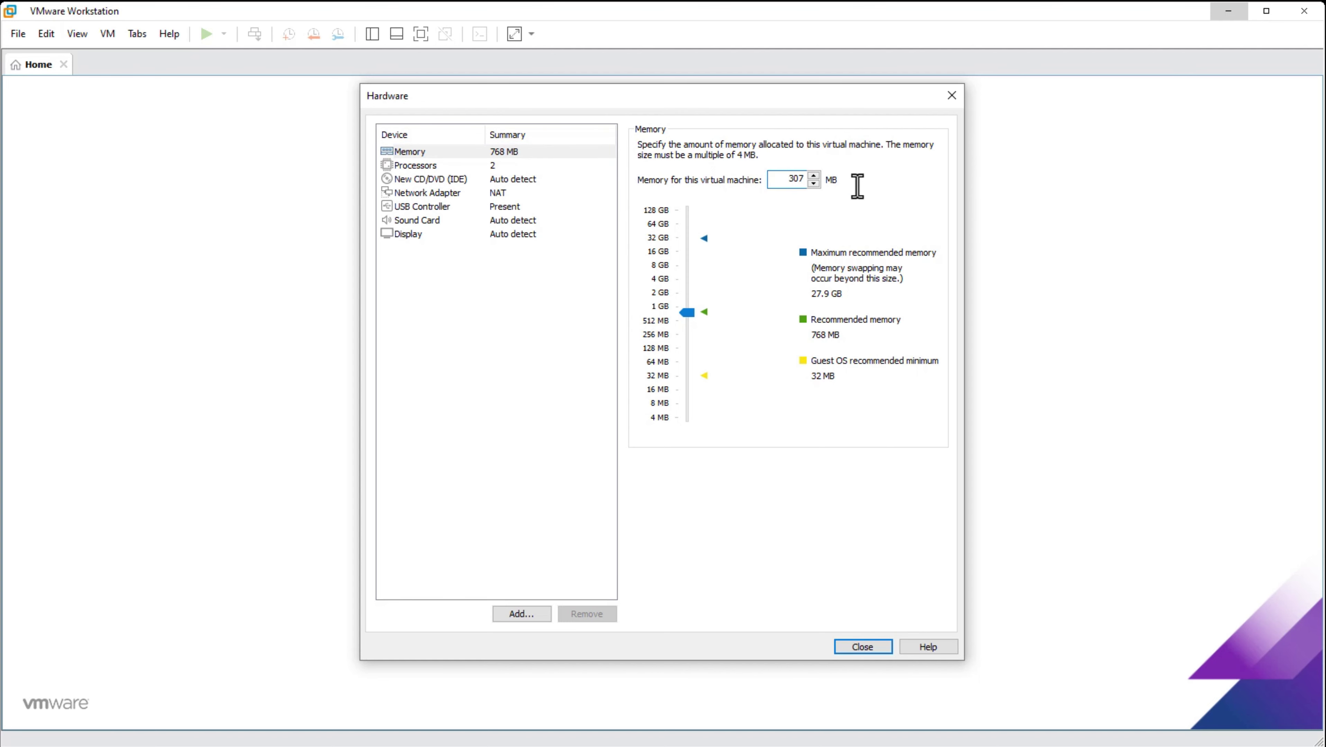
click(434, 168)
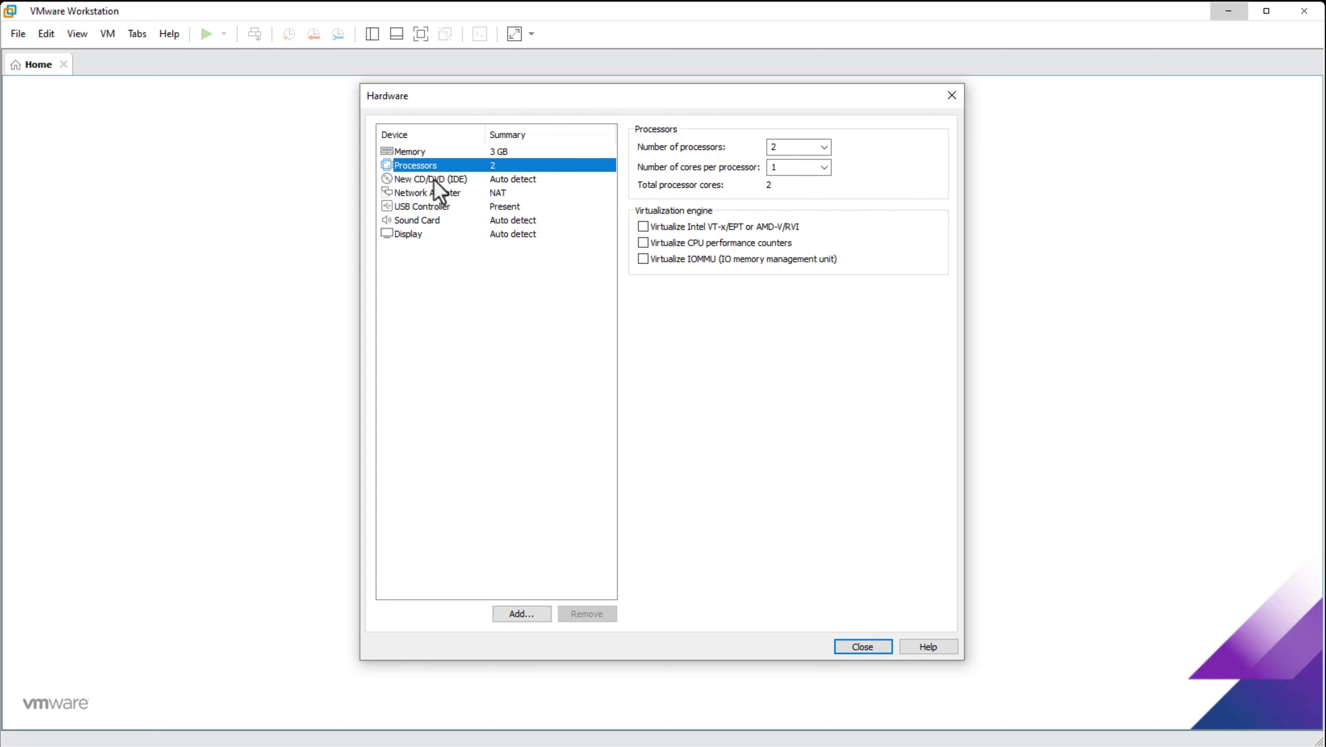
Step: Attach athenaos-23.11.20240216.1d18178-x86_64-linux.iso from the LVT_ISO folder as the CD/DVD drive's ISO image
click(436, 180)
click(654, 244)
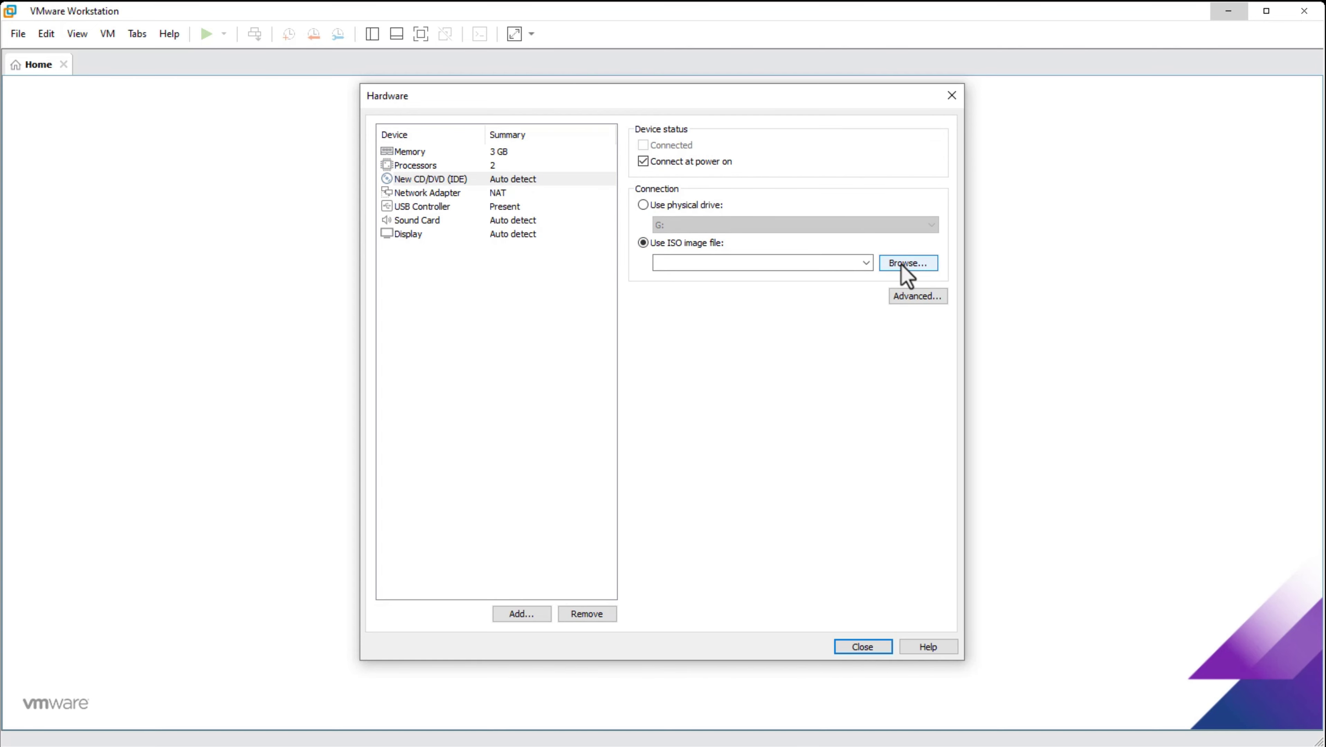
click(901, 265)
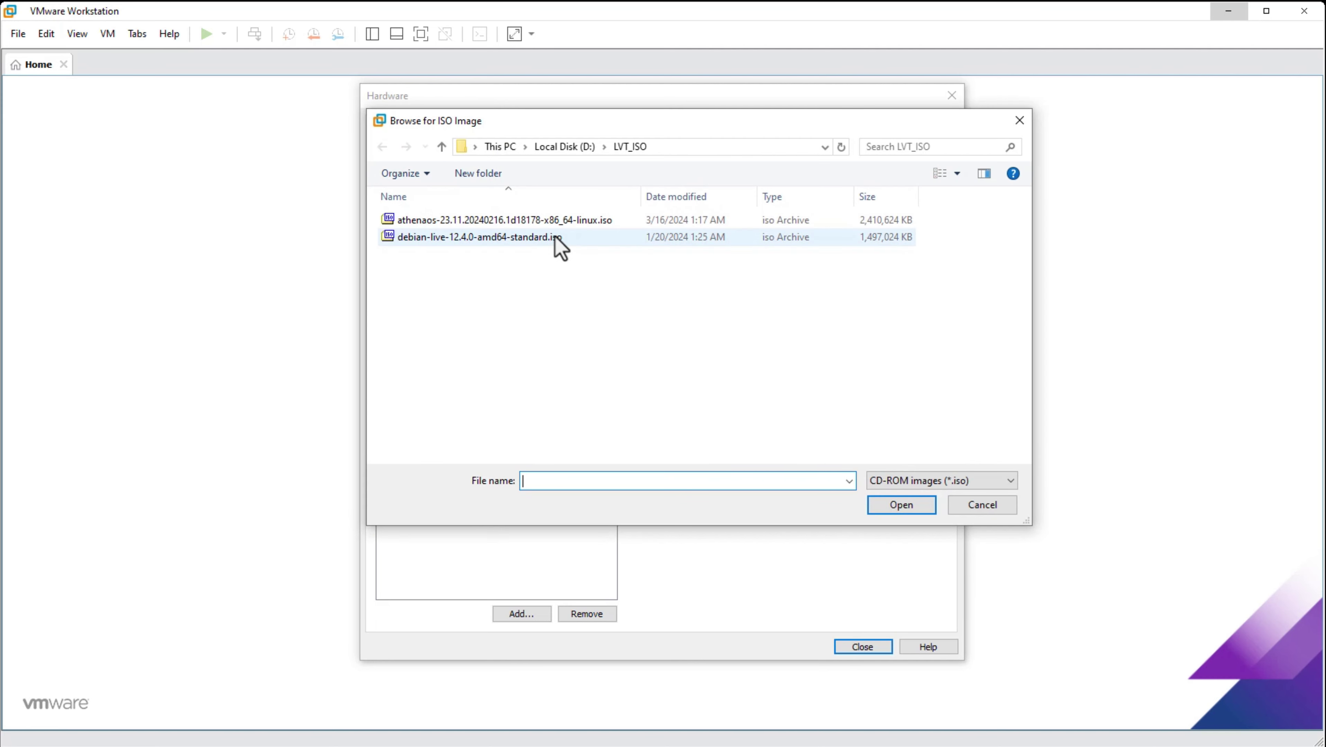
click(544, 221)
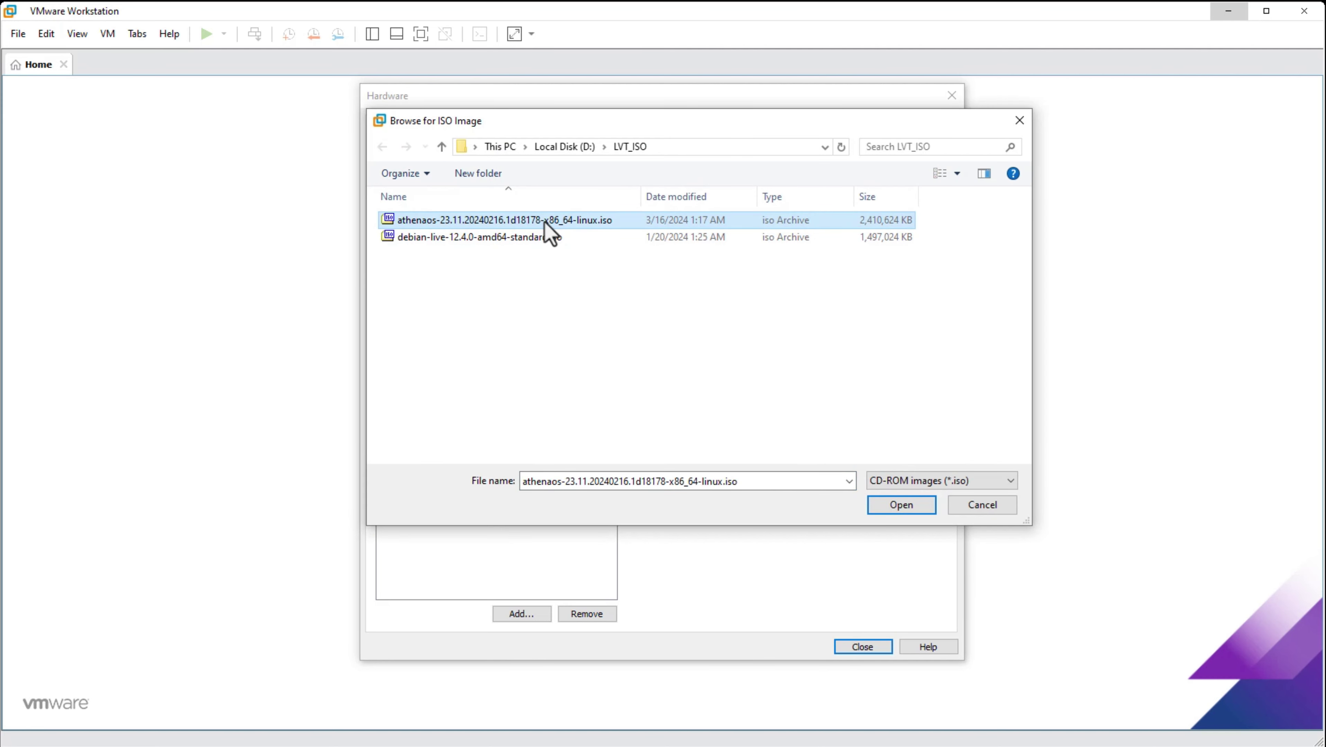
click(905, 509)
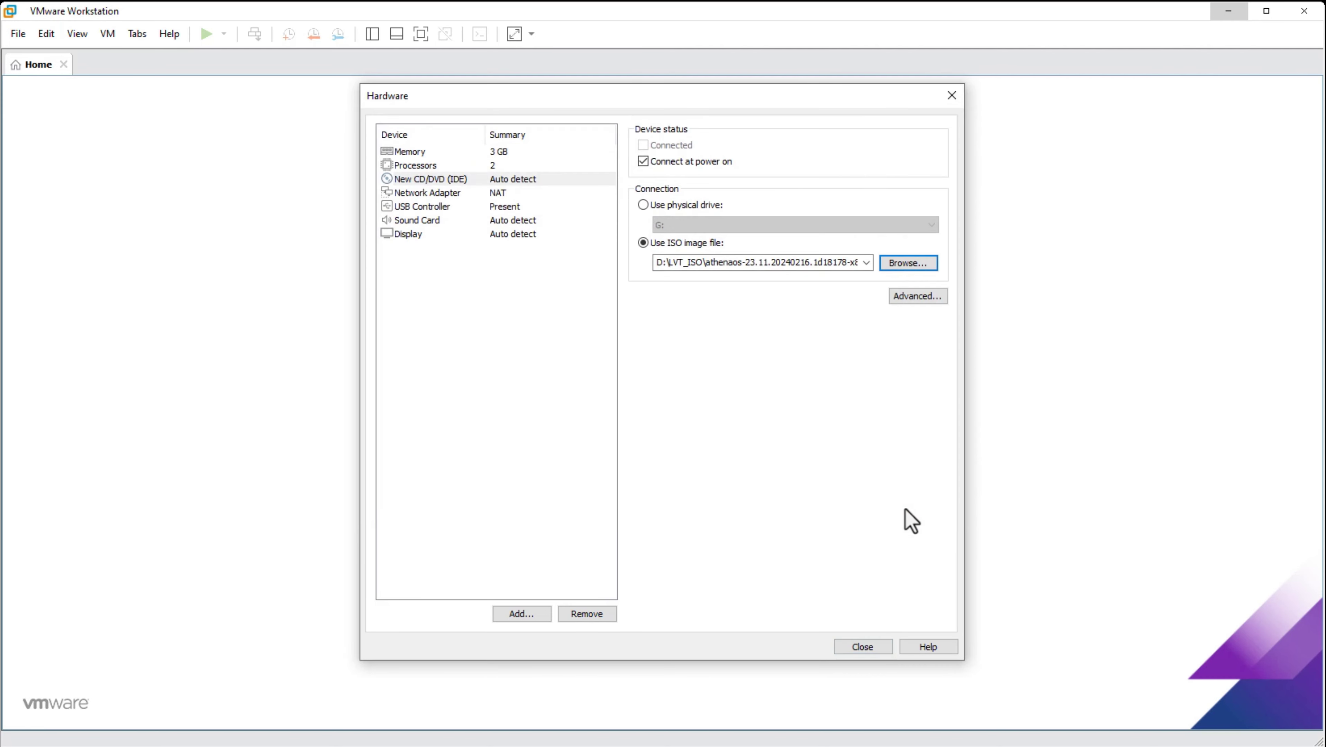
Step: Remove the USB controller and sound card from the hardware and finish creating the virtual machine
click(430, 197)
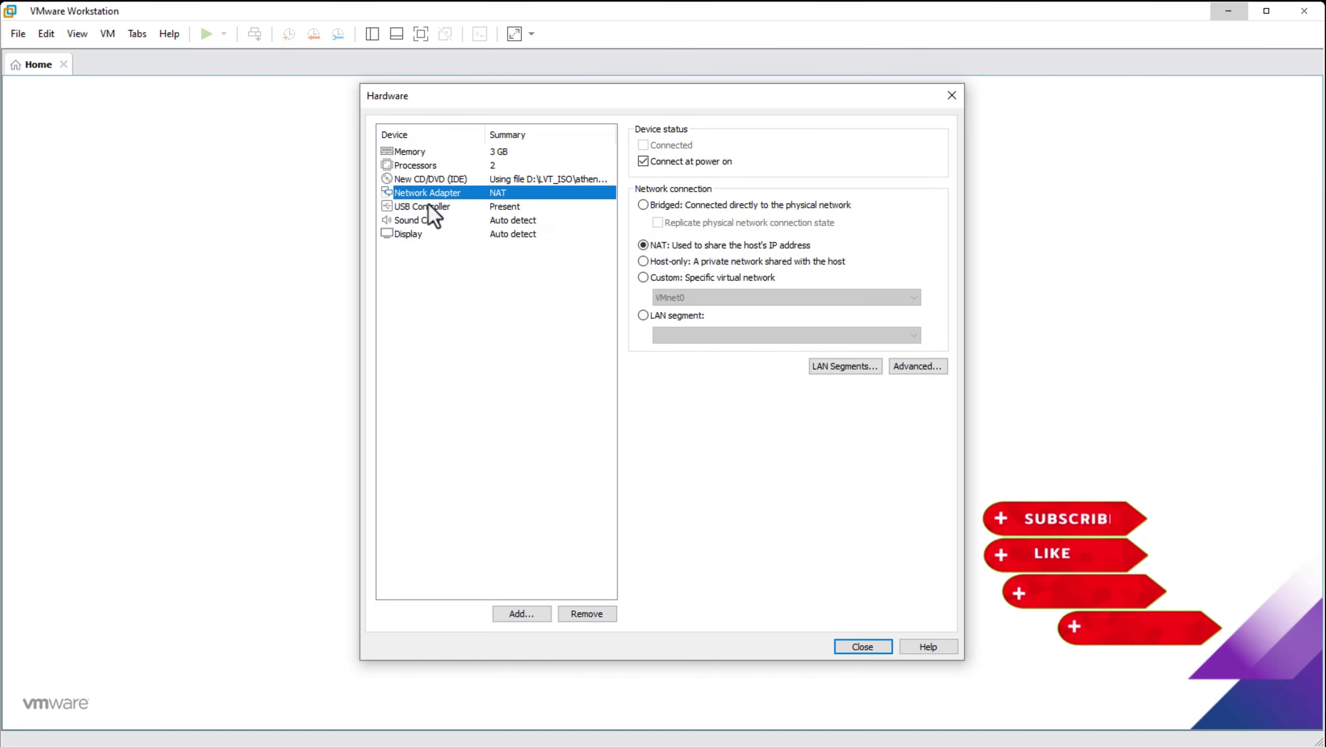
click(428, 209)
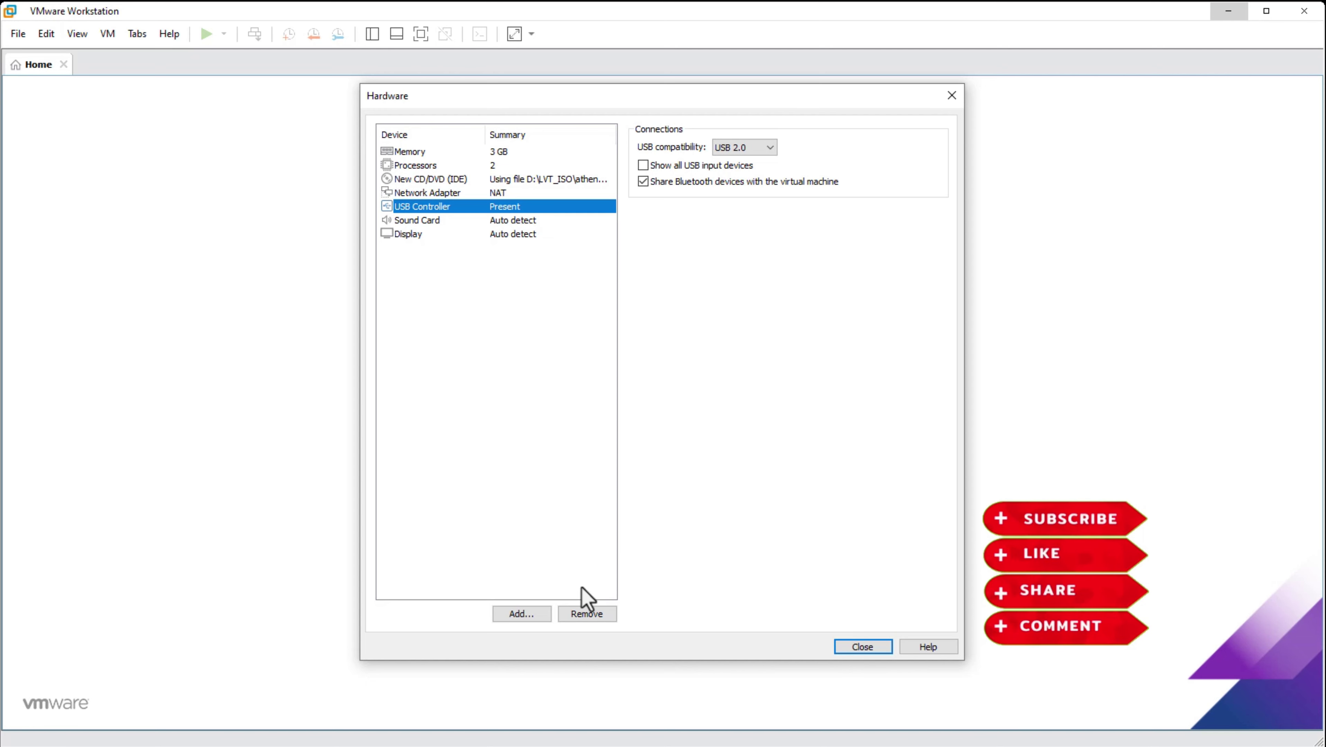
click(591, 614)
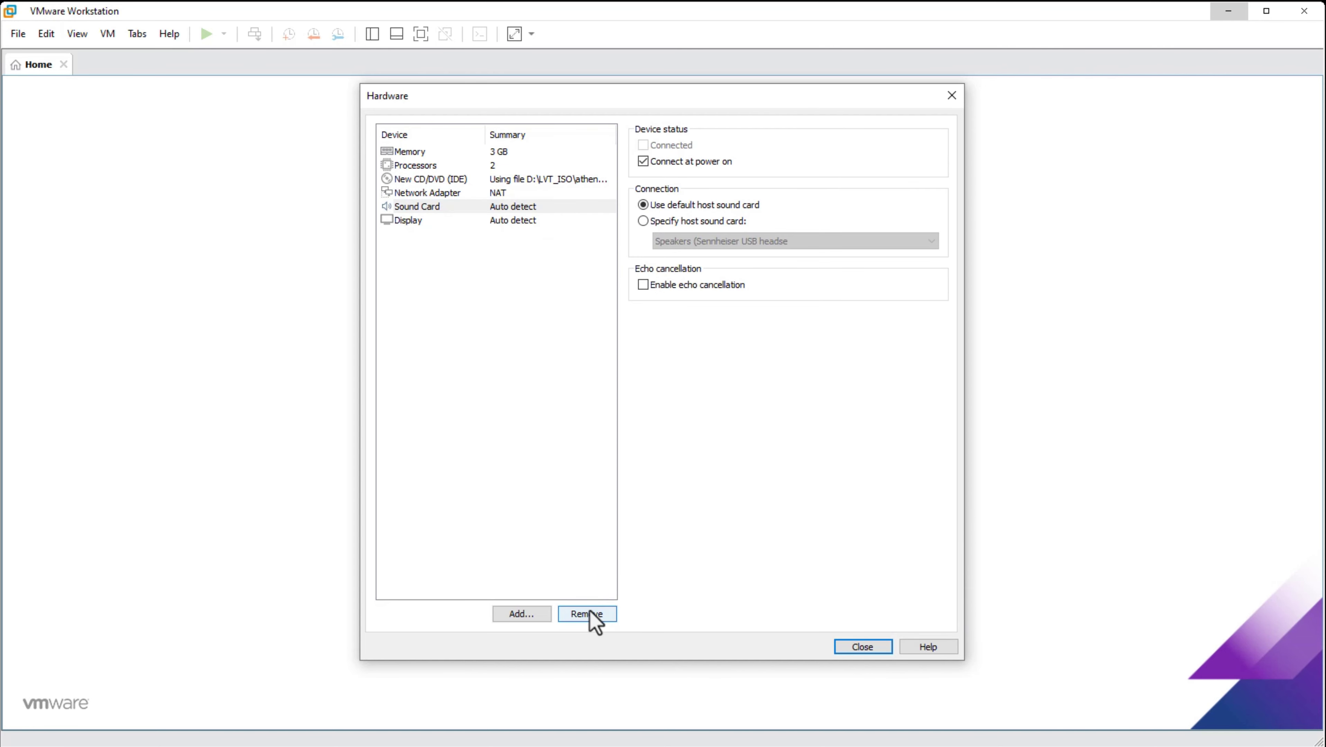
click(591, 614)
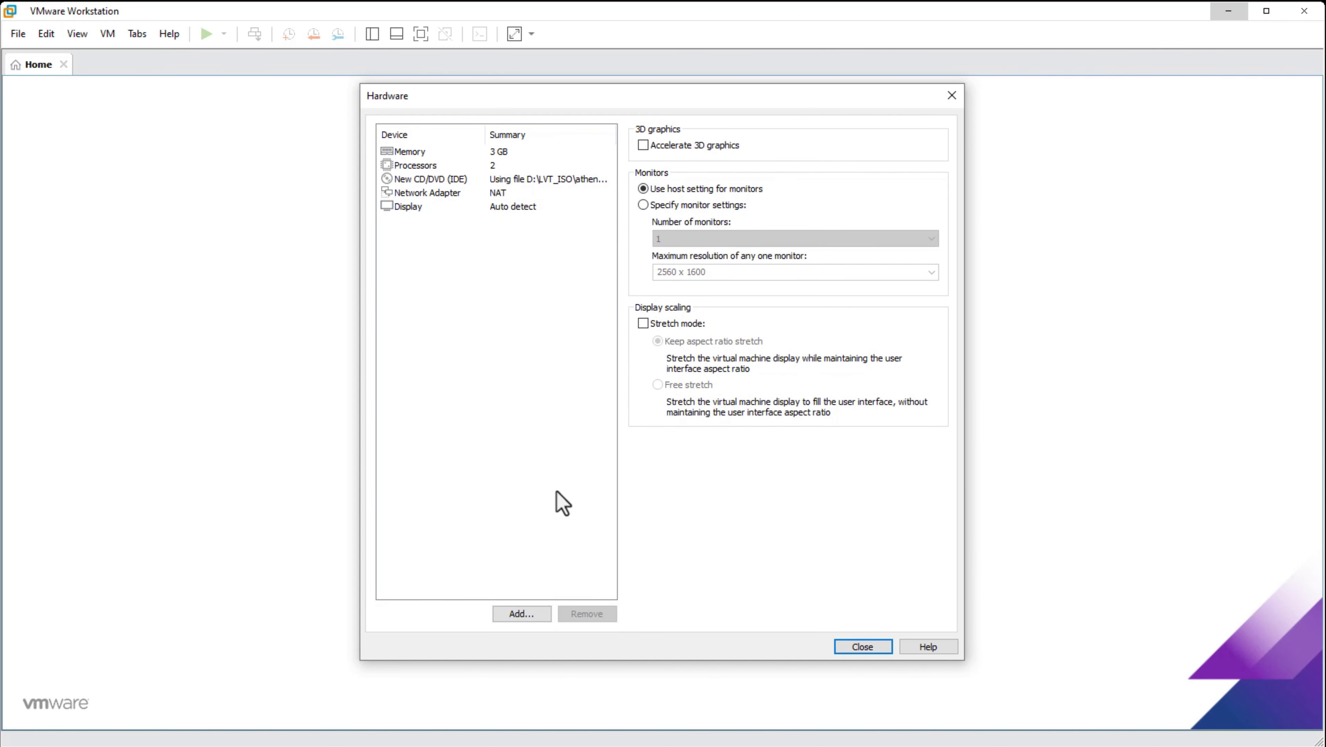
click(857, 648)
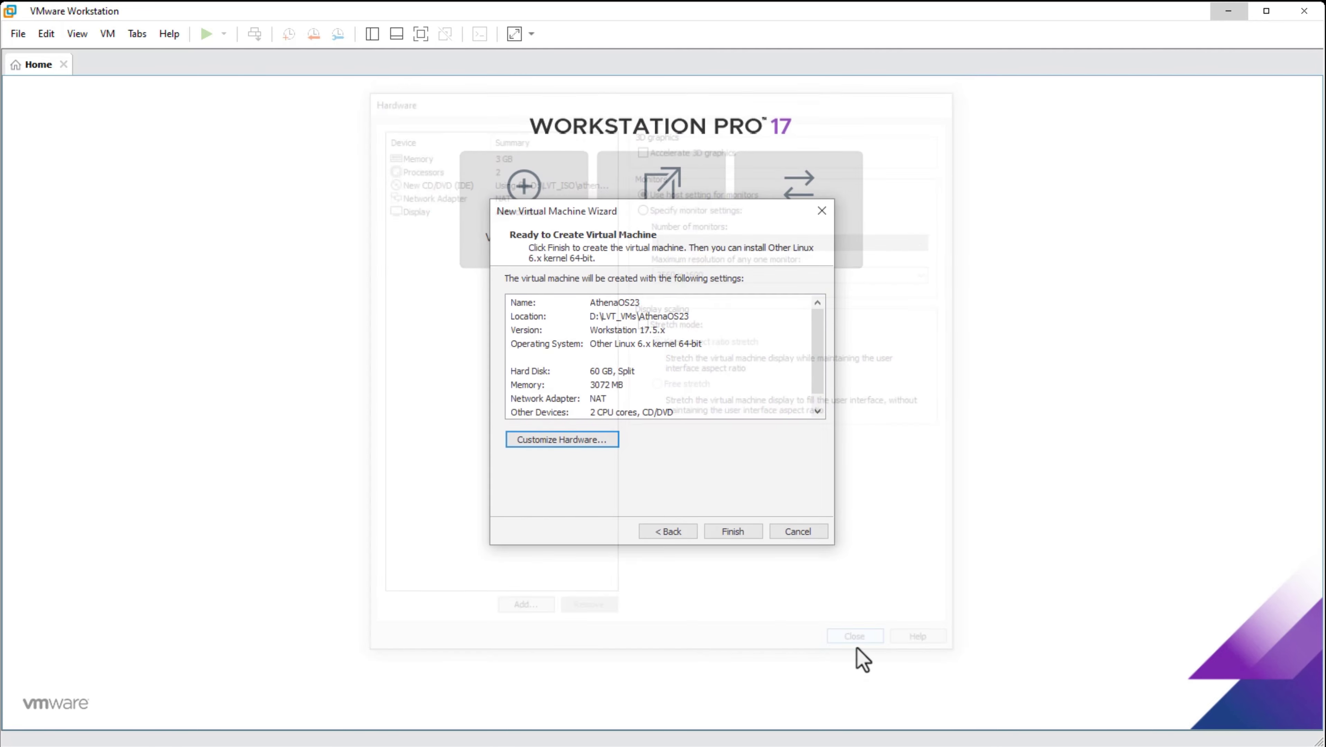
click(728, 532)
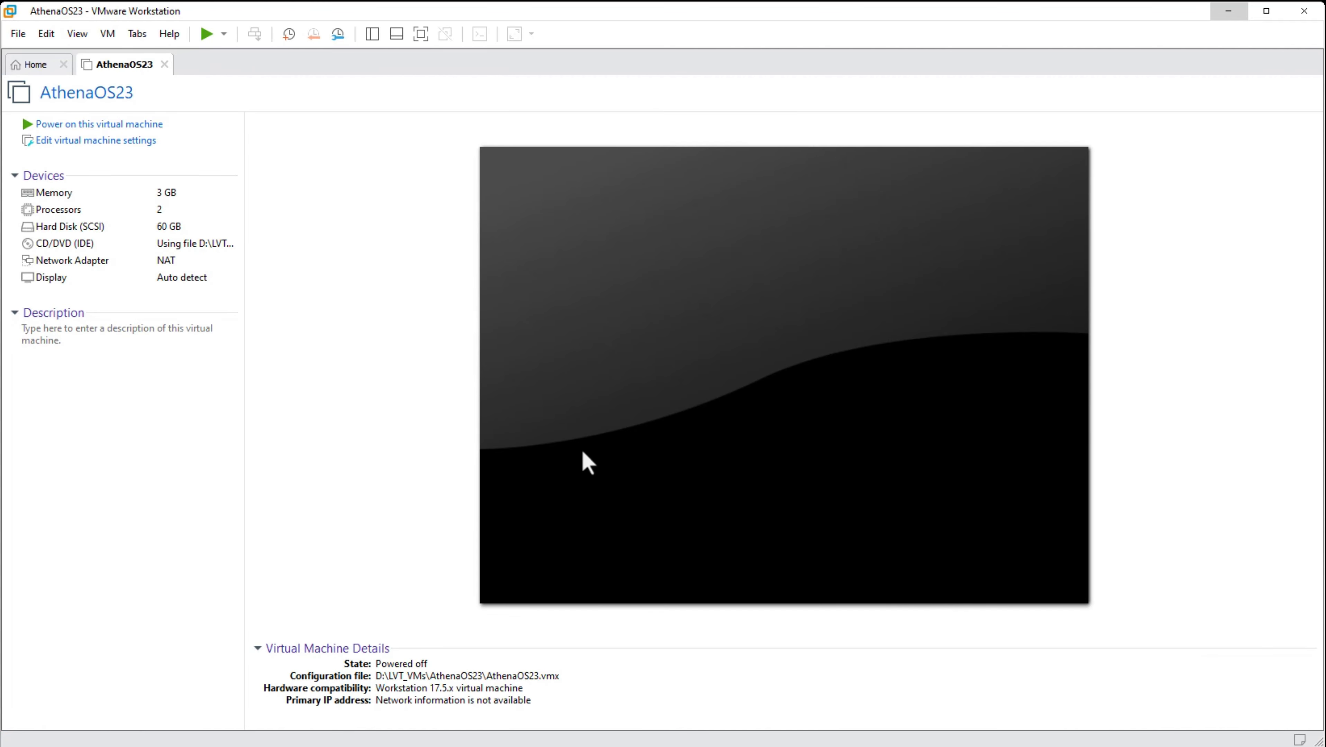
Step: Change the AthenaOS23 virtual machine's firmware type to UEFI in its advanced options and save the settings
click(127, 147)
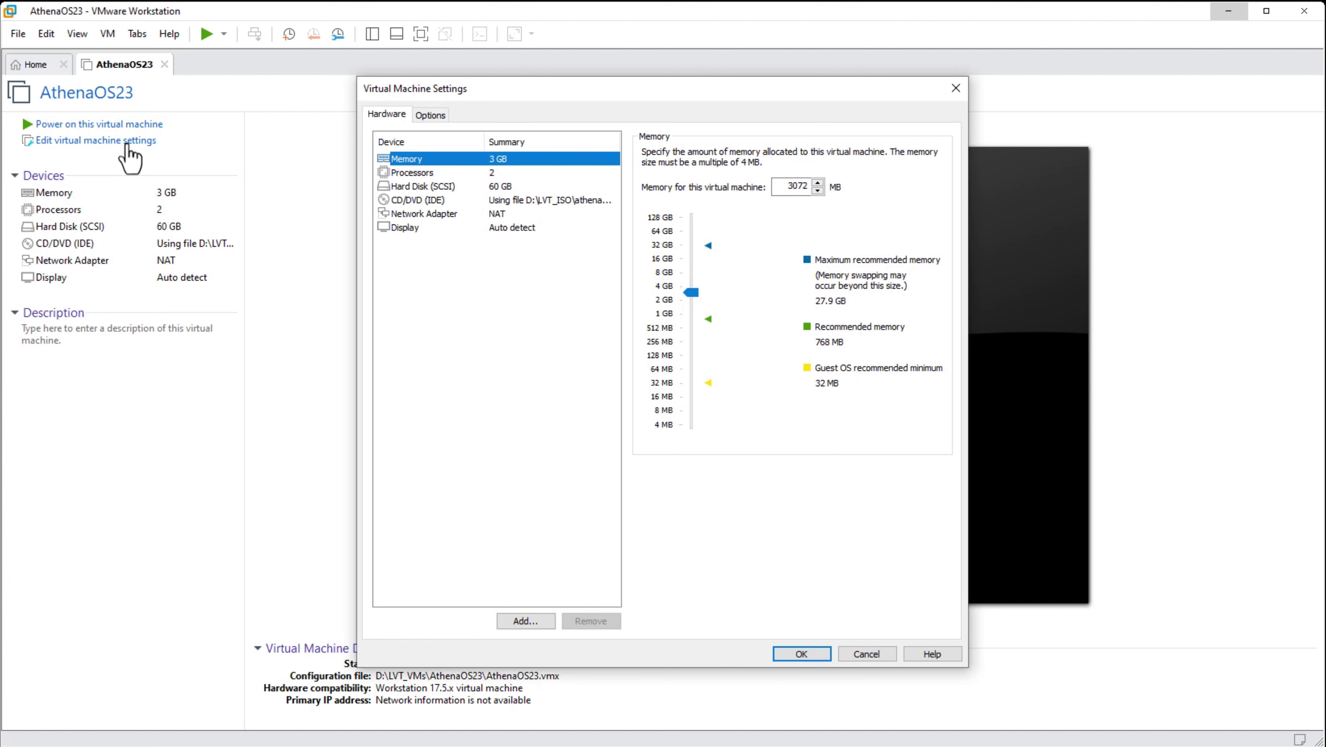
click(421, 118)
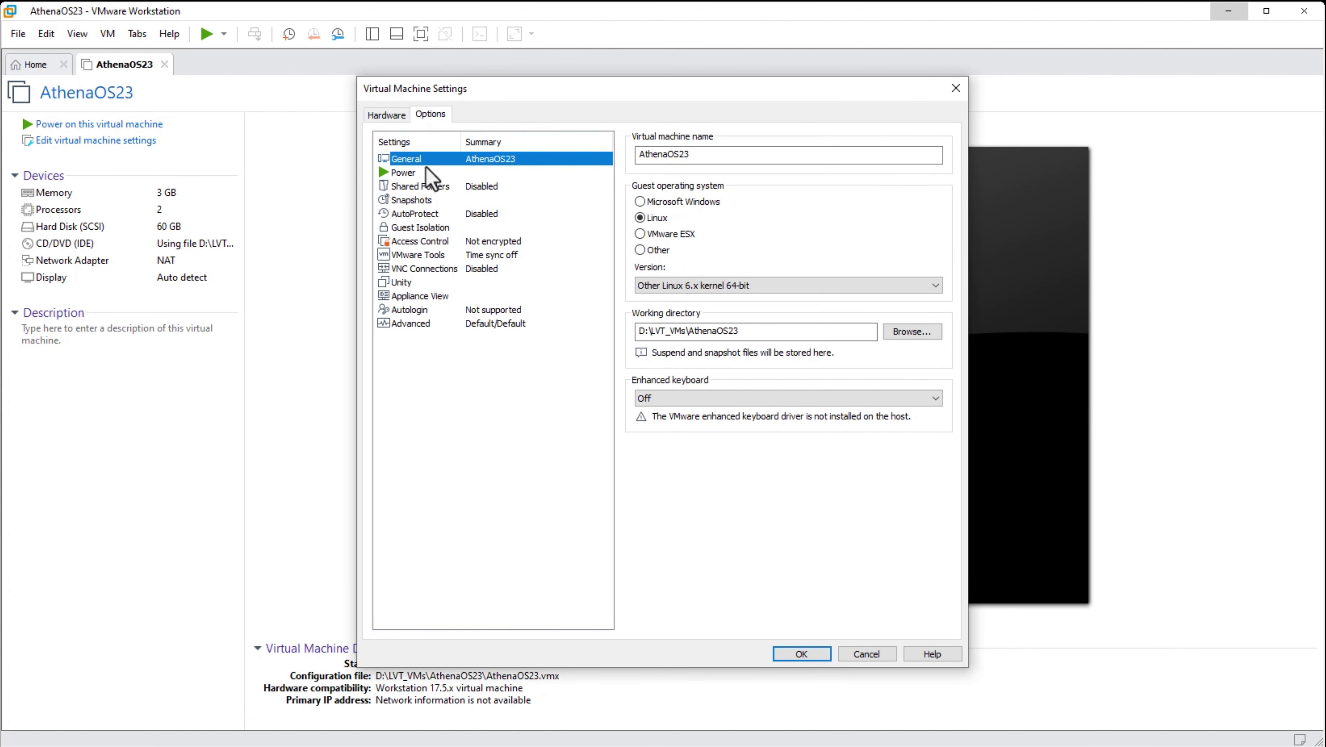
click(446, 325)
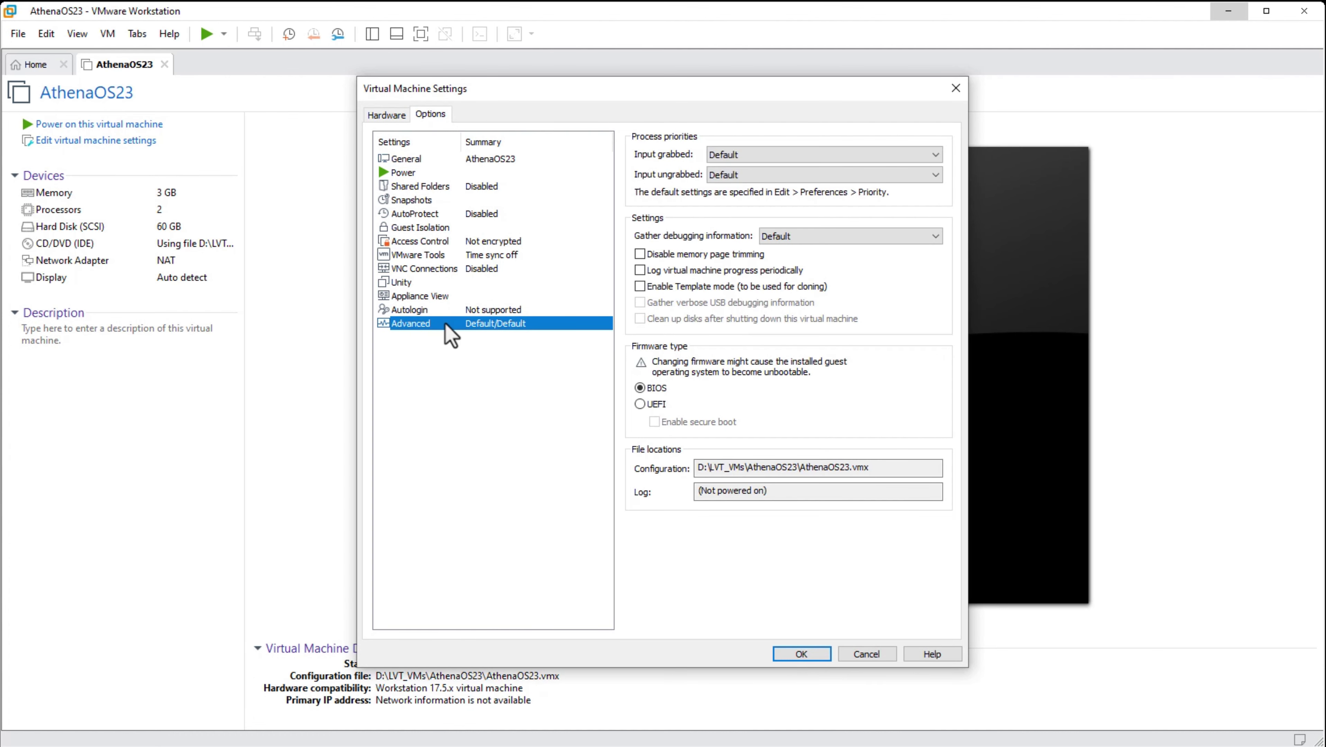
click(654, 405)
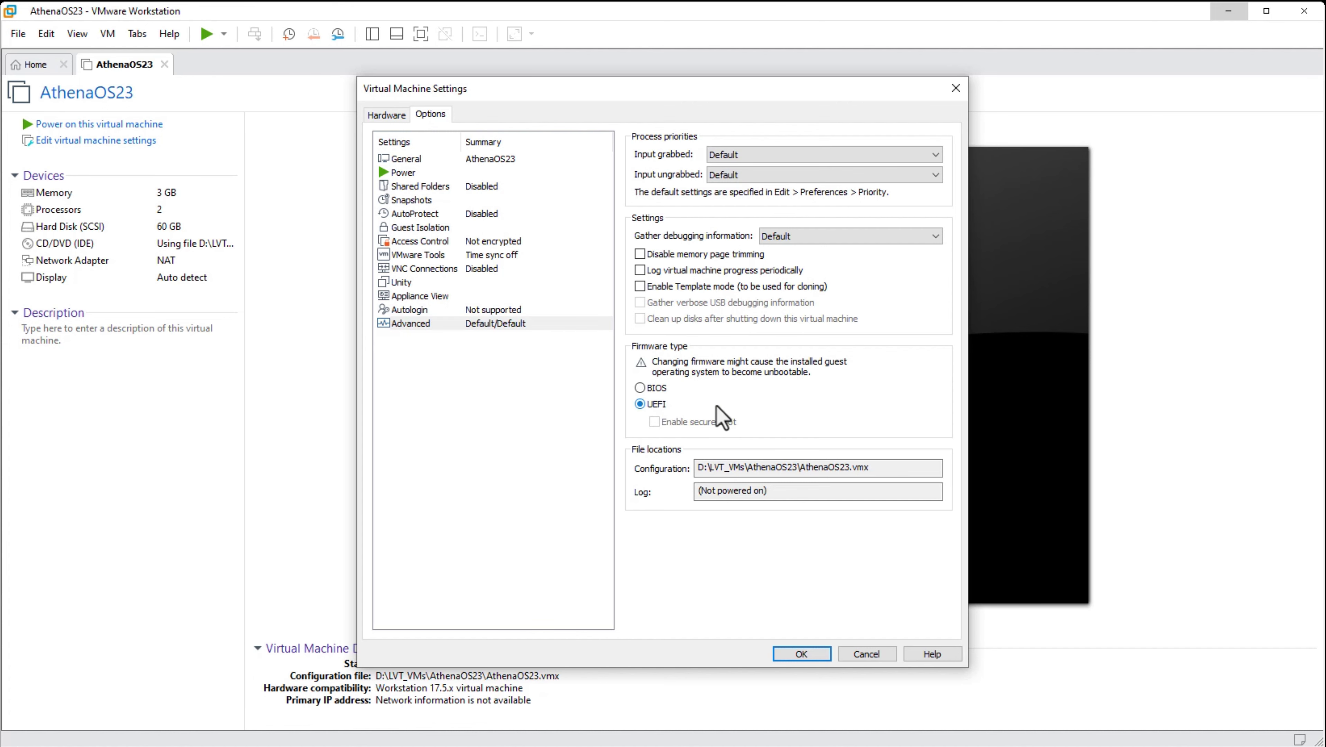
click(795, 656)
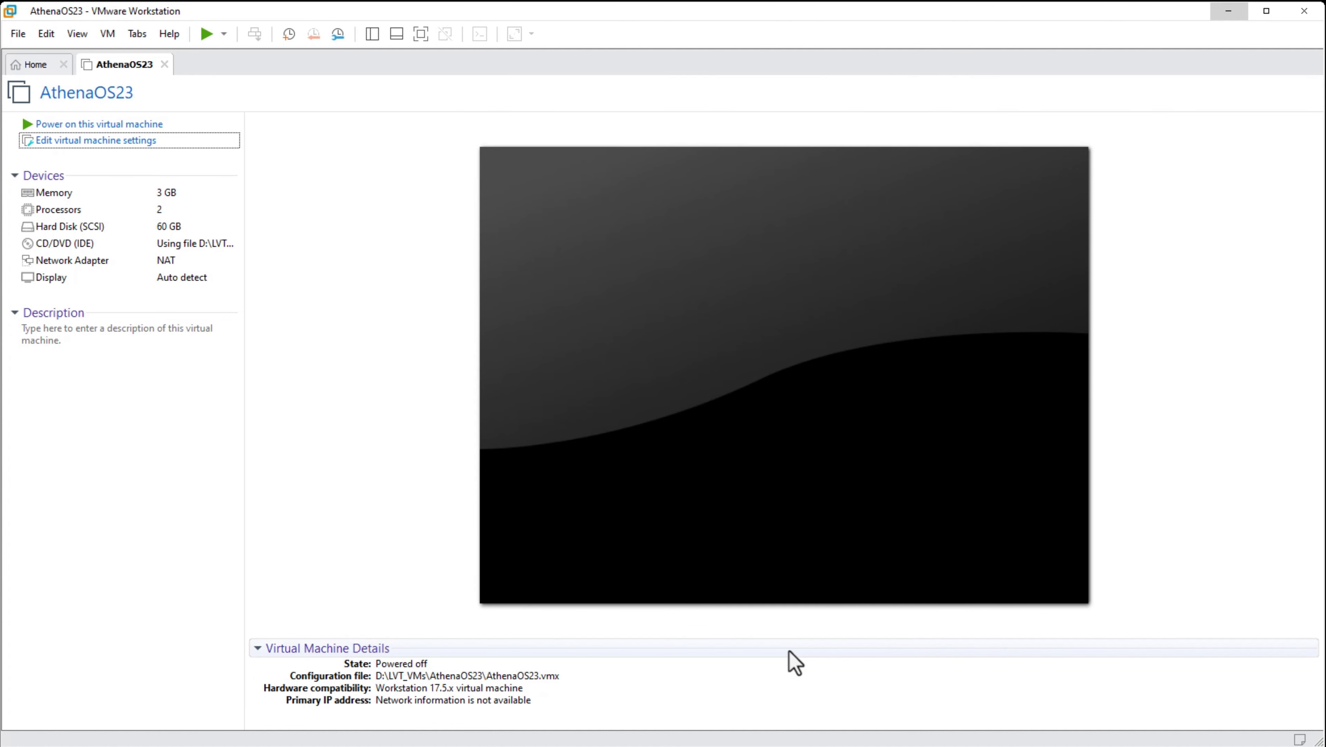
Step: Power on the virtual machine, dismiss the installation hint, and boot the default Athena OS 23.11.20240216.1d18178 Installer entry
click(131, 130)
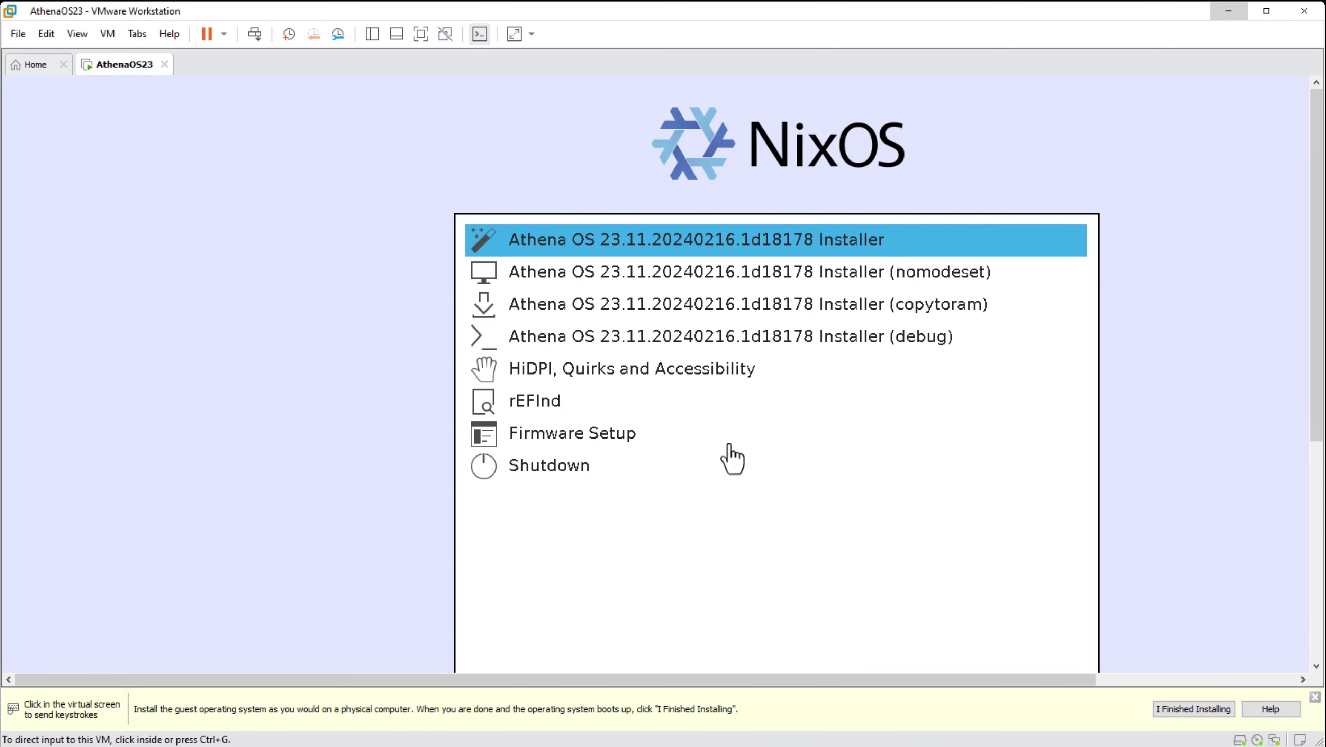
click(1314, 698)
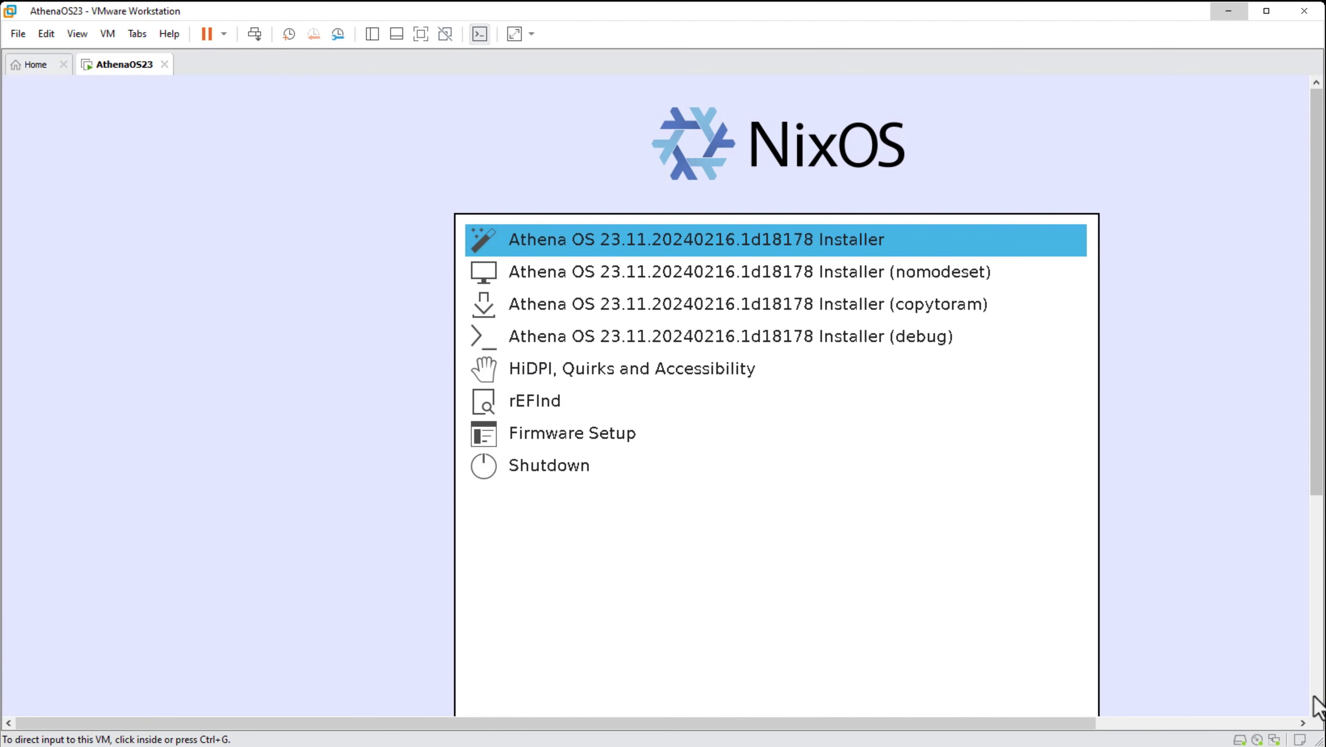
click(791, 496)
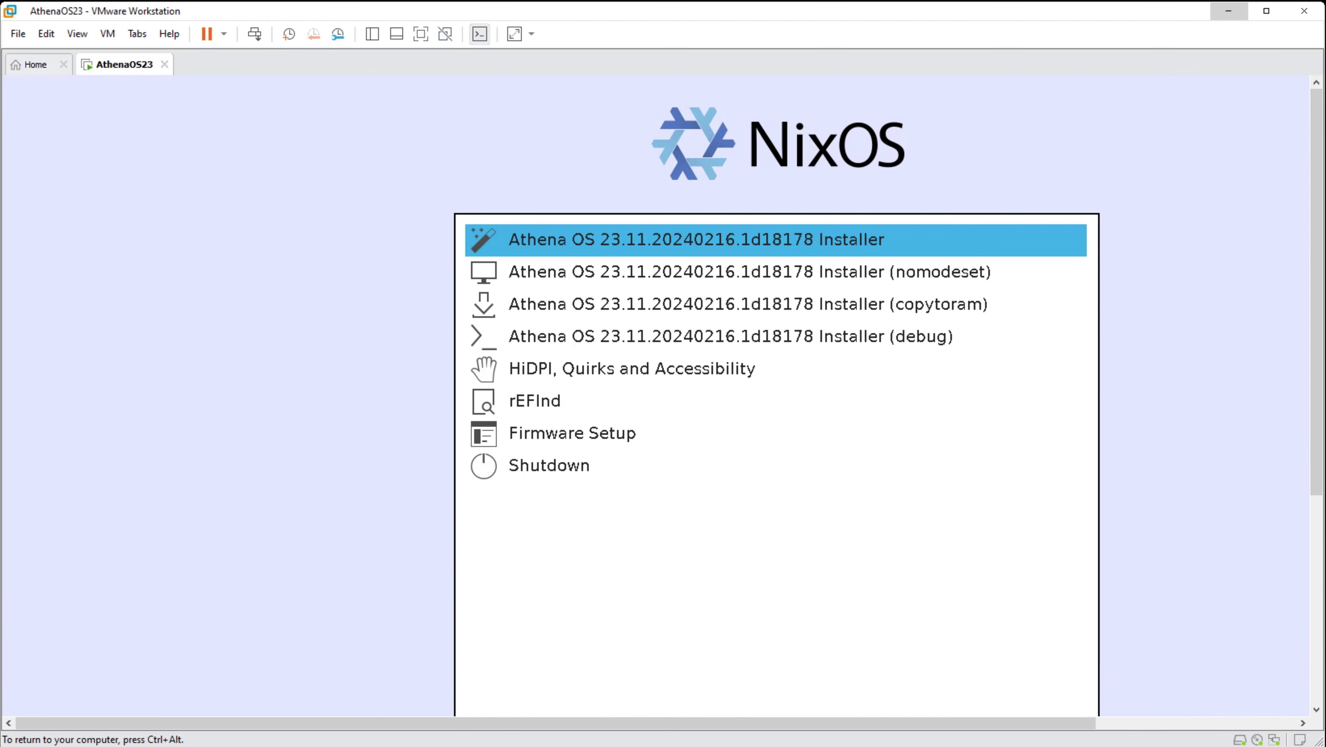
key(Return)
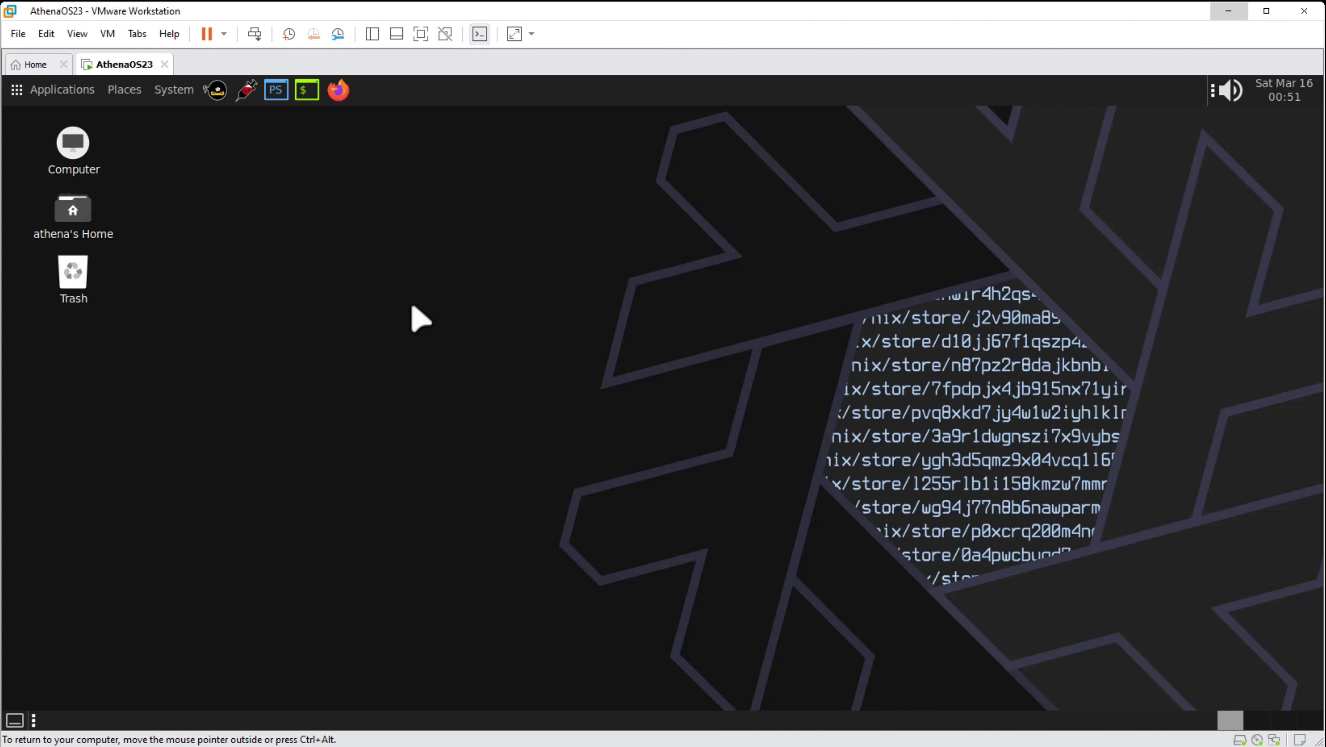
Step: Open a terminal from the live desktop, reposition it toward the upper left and enlarge its window
right_click(323, 184)
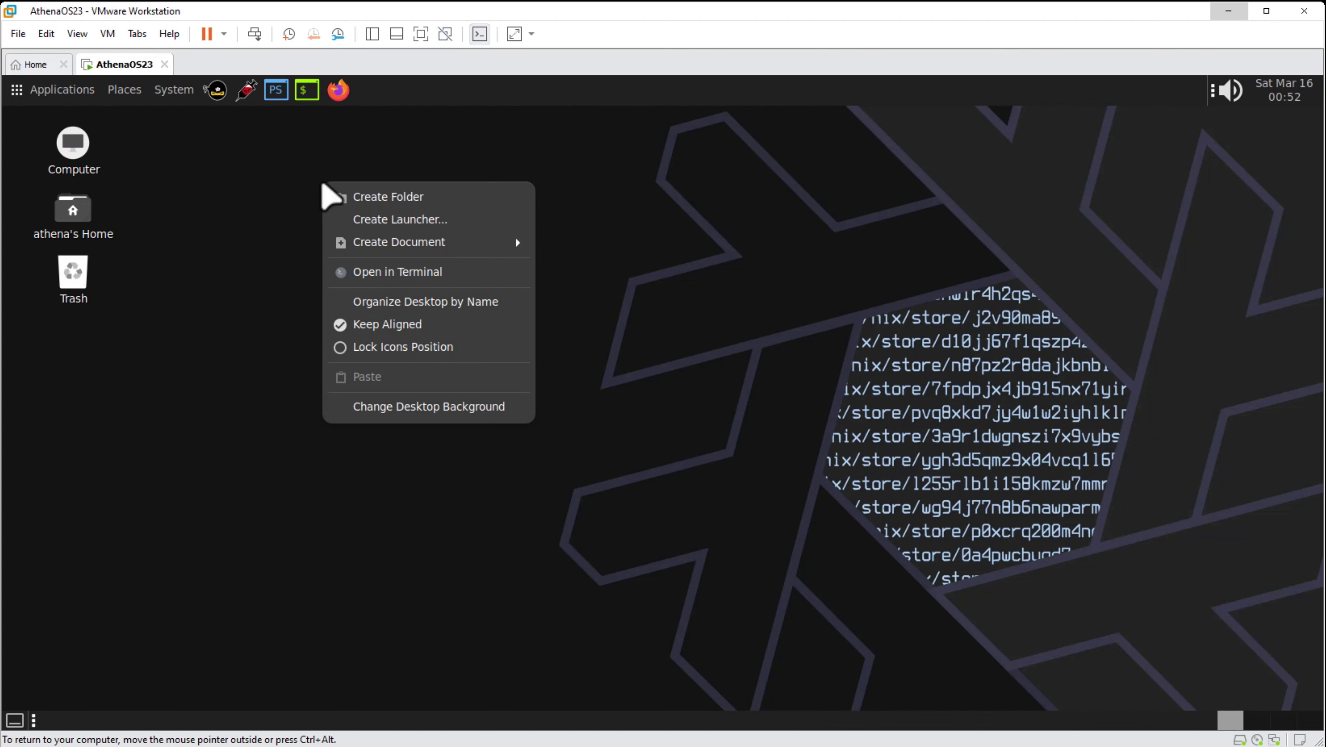
click(394, 272)
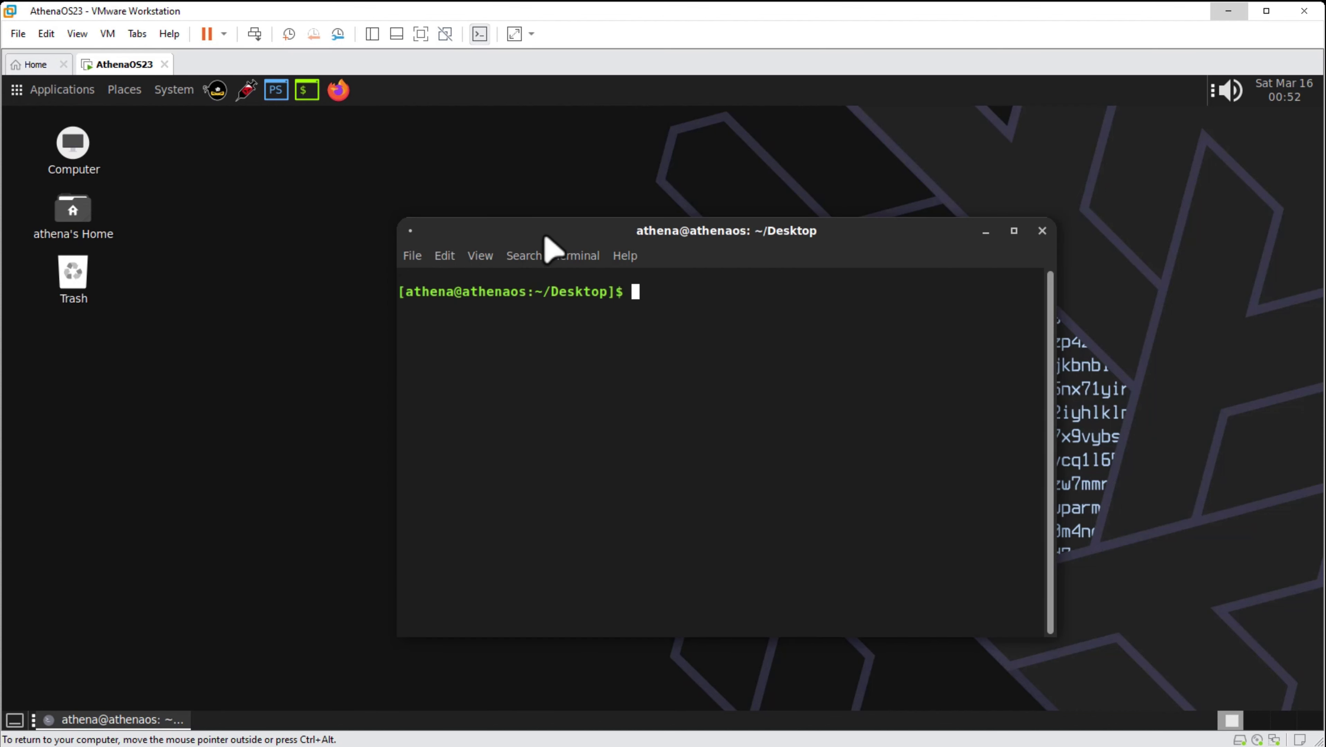
drag(542, 230, 442, 151)
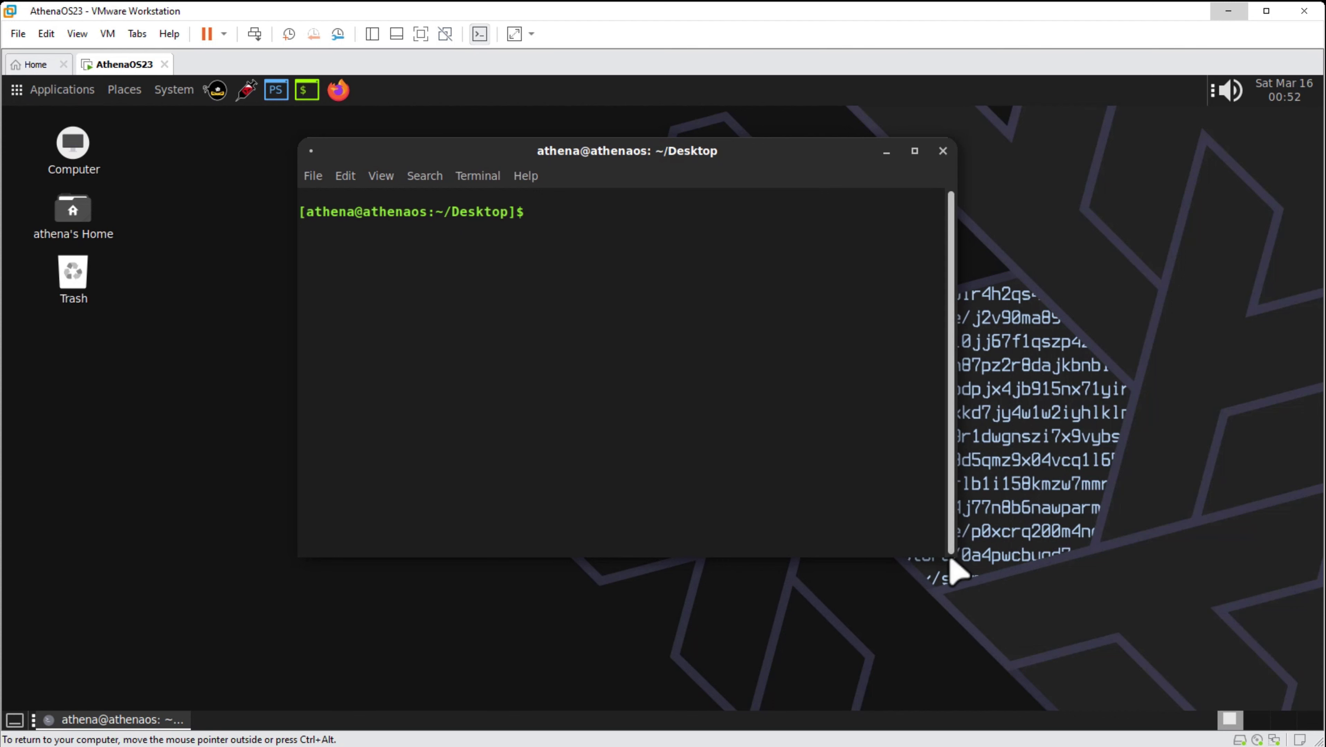
drag(939, 548, 1194, 658)
drag(1172, 661, 1164, 661)
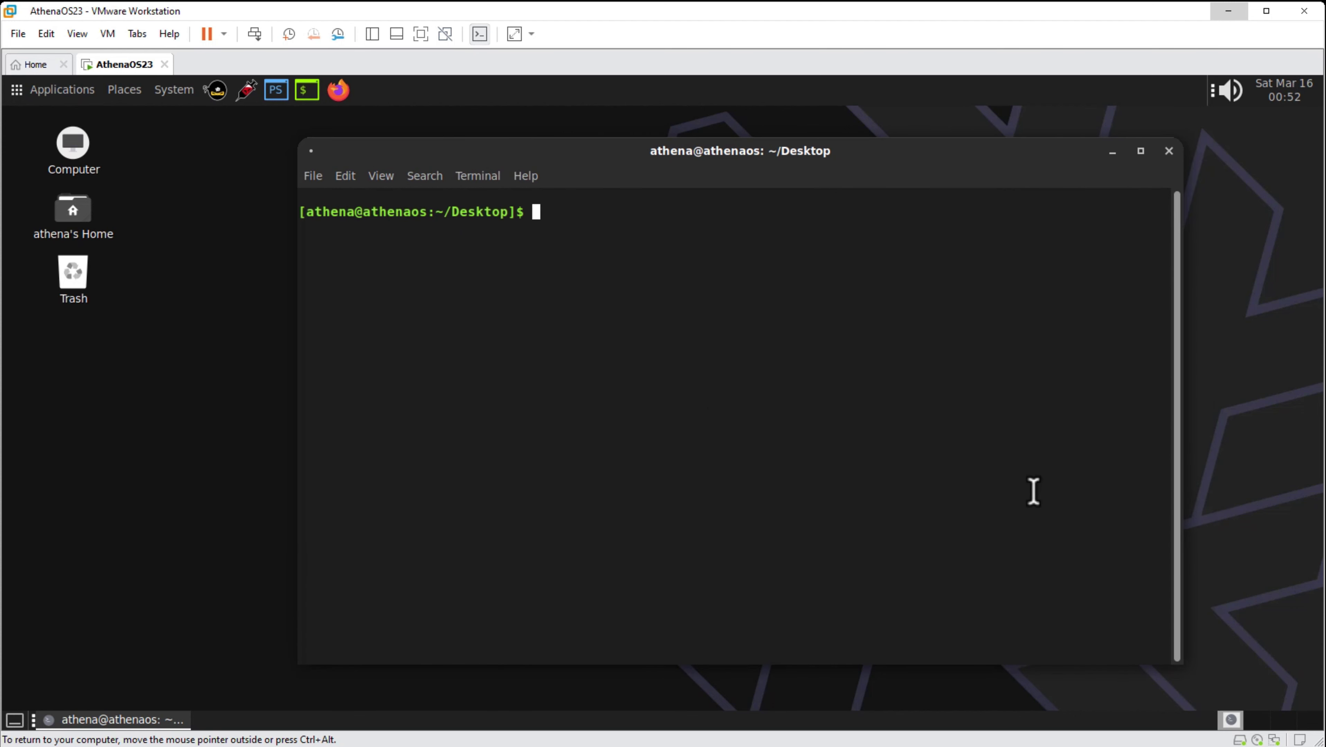
Step: Launch the installer with the command aegis-tui and agree to begin the Athena installation
key(Return)
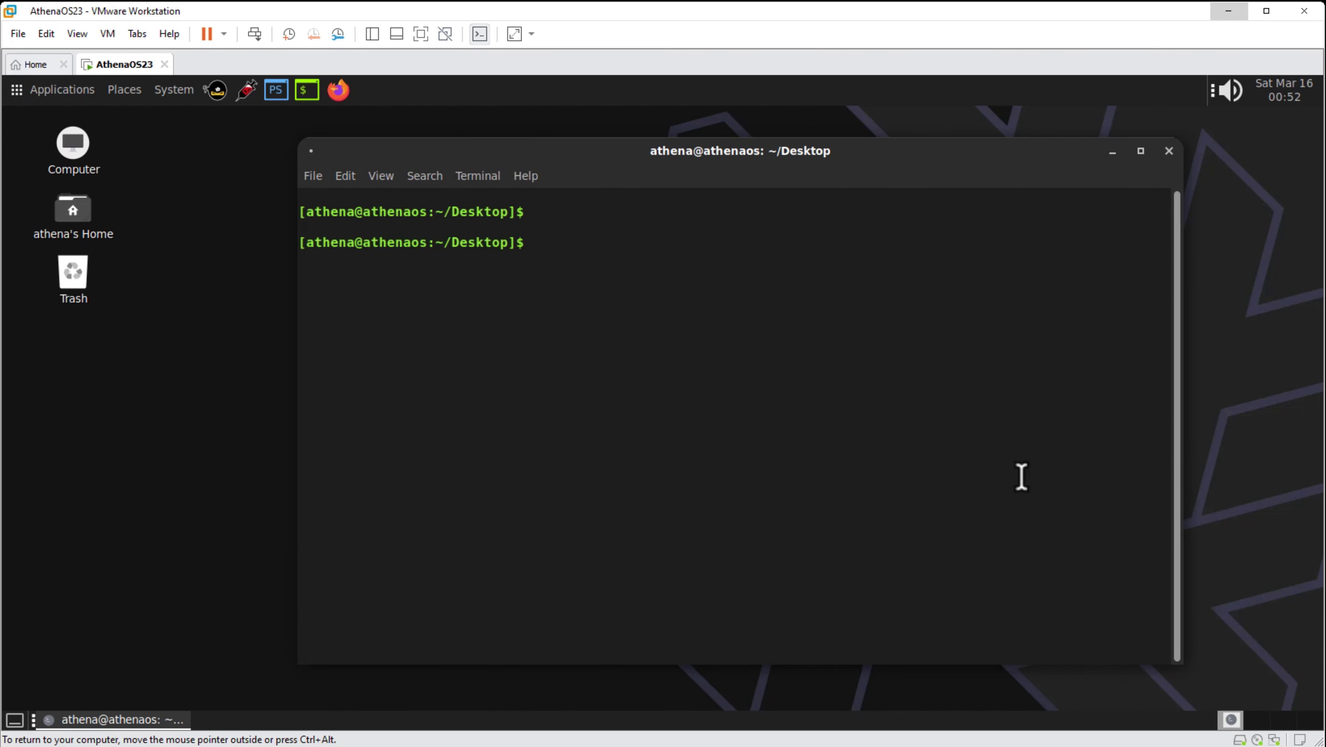
text(aegis-tui)
key(Return)
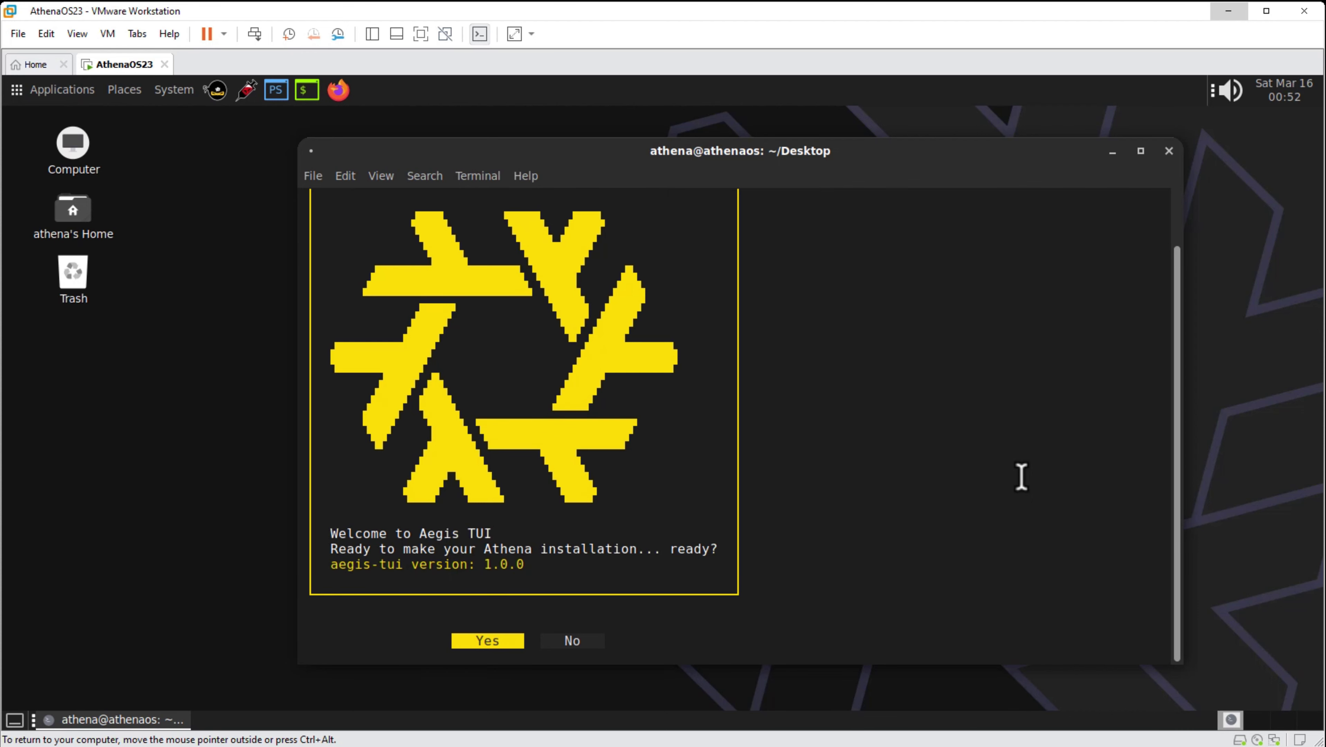
key(Return)
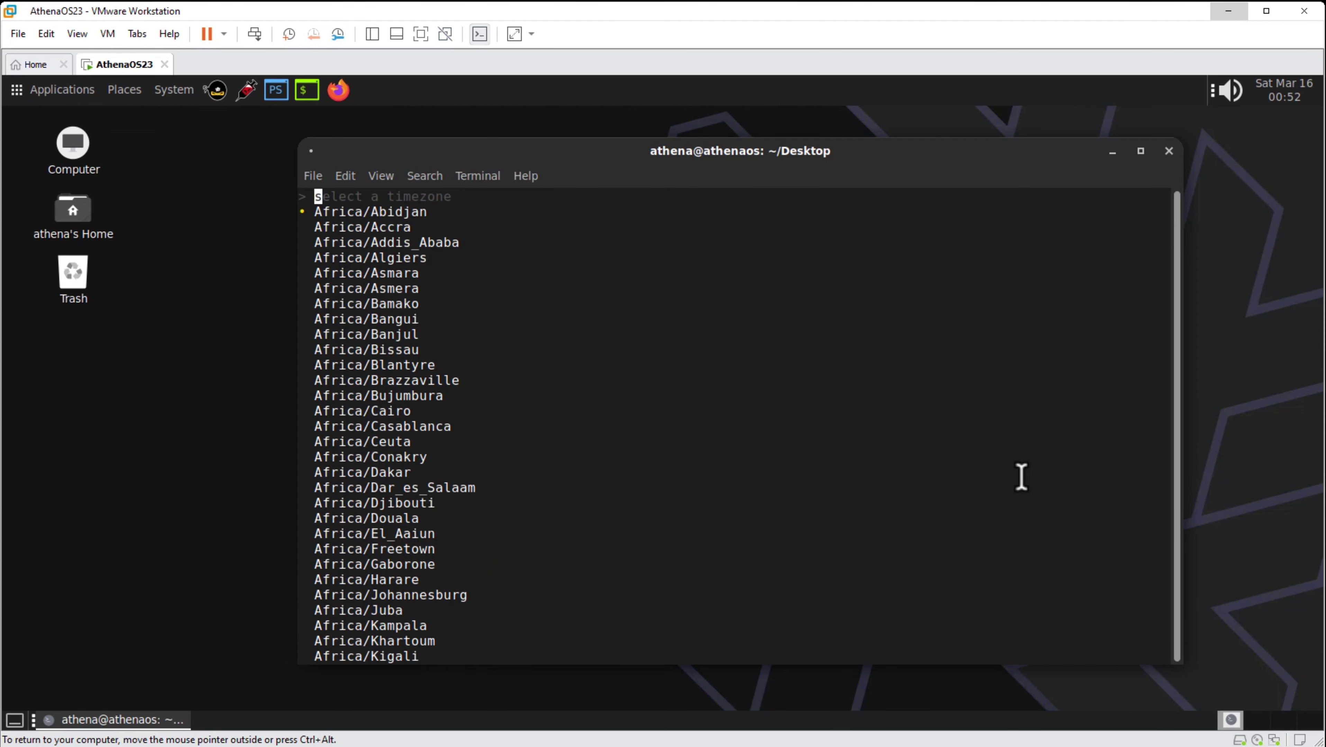
Step: Choose America/Chicago as the installation's timezone
key(Down)
key(Down)
key(Down)
key(Down)
key(Down)
key(Down)
key(Down)
key(Down)
key(Down)
key(Down)
key(Down)
key(Down)
key(Down)
key(Down)
key(Down)
key(Down)
key(Down)
key(Down)
key(Down)
key(Down)
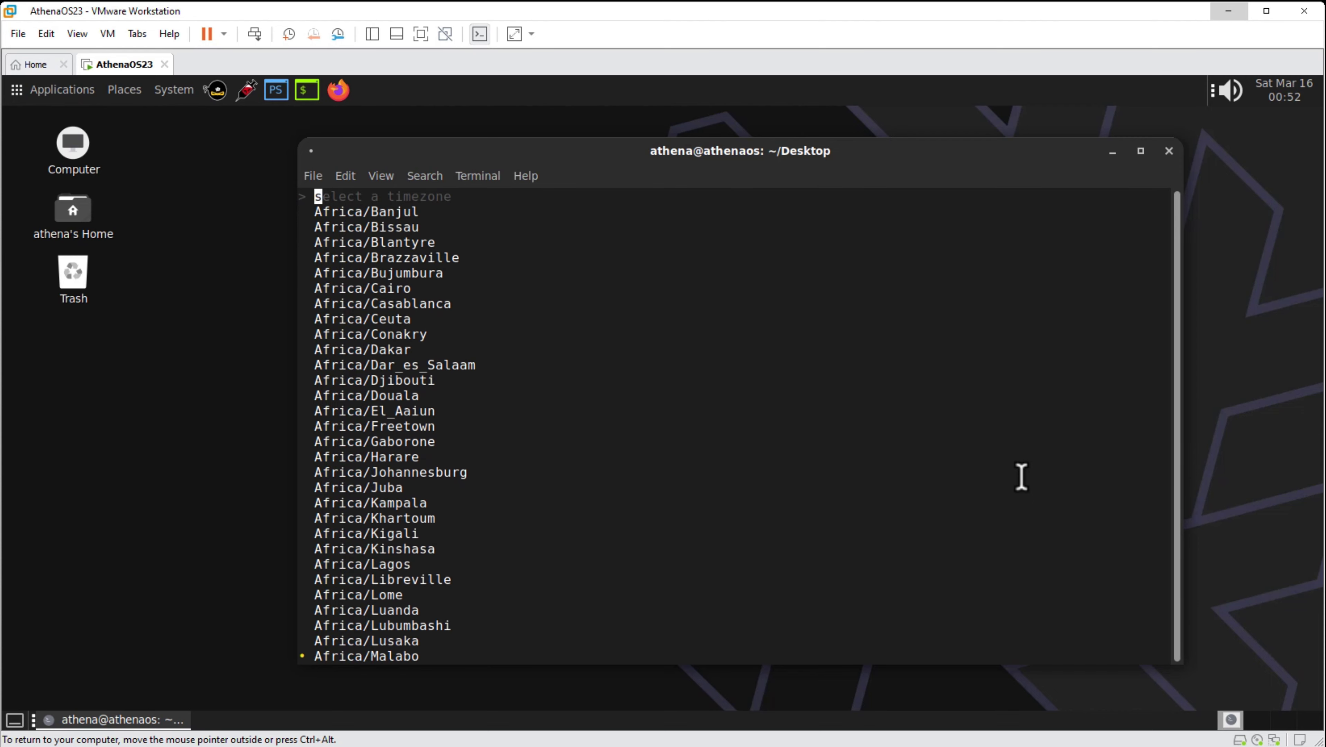
key(Down)
key(Down)
key(Down)
key(Down)
key(Down)
key(Down)
key(Down)
key(Down)
key(Down)
key(Down)
key(Down)
key(Down)
key(Down)
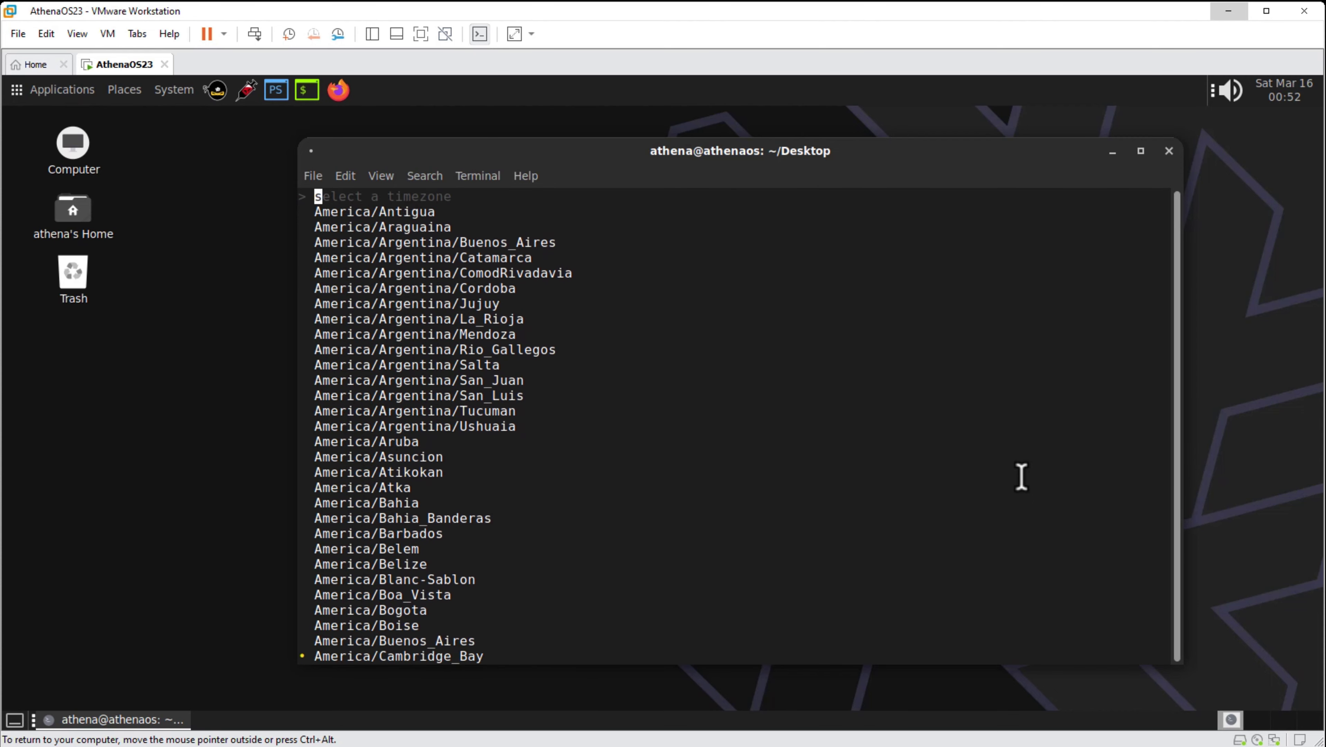
key(Down)
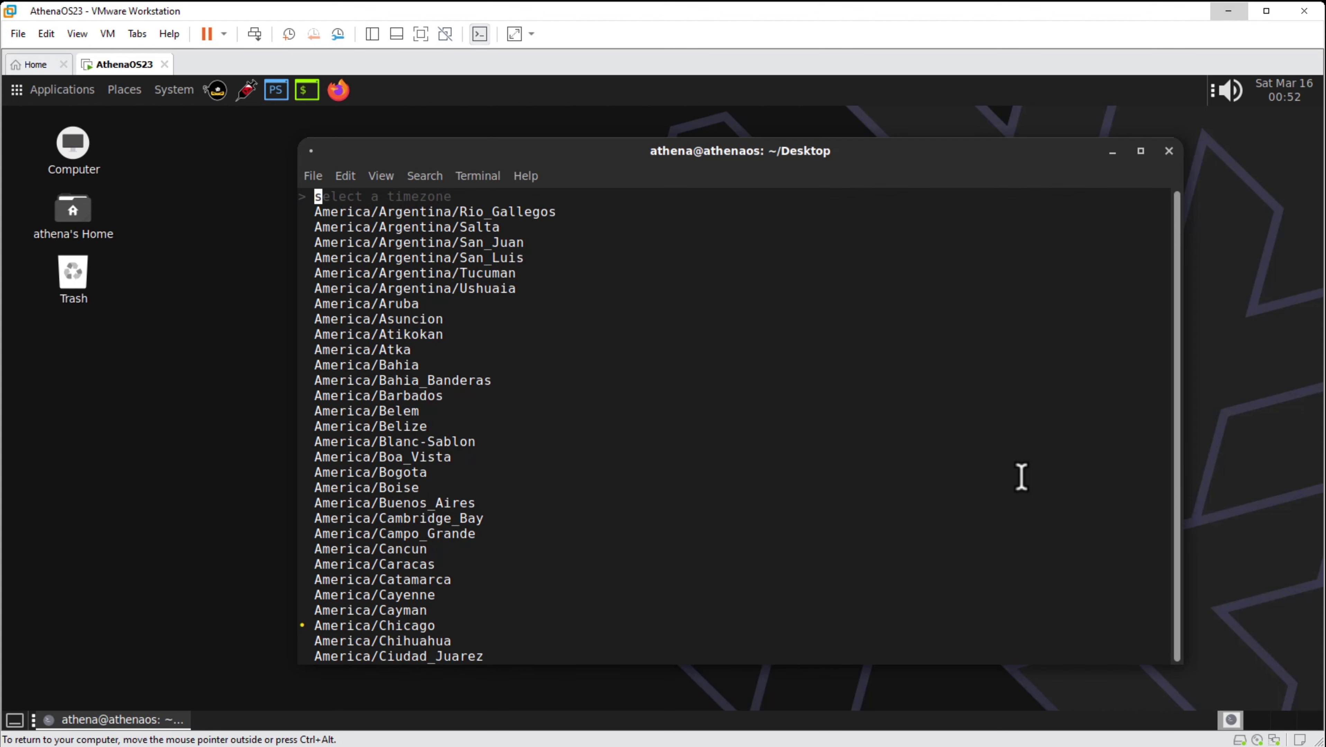
key(Return)
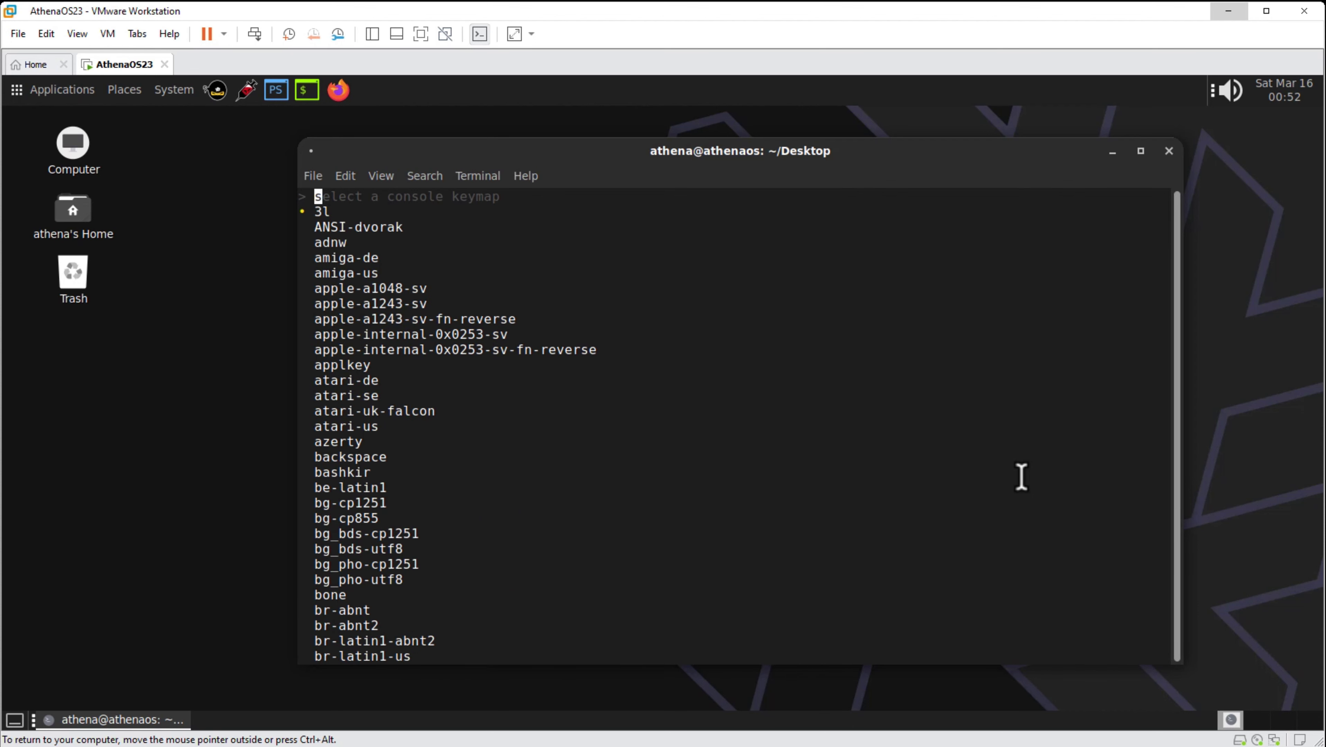
Step: Choose en as the console keymap for the installation
key(Down)
key(Down)
key(Down)
key(Down)
key(Down)
key(Down)
key(Down)
key(Down)
key(Down)
key(Down)
key(Down)
key(Down)
key(Down)
key(Down)
key(Down)
key(Down)
key(Down)
key(Down)
key(Down)
key(Down)
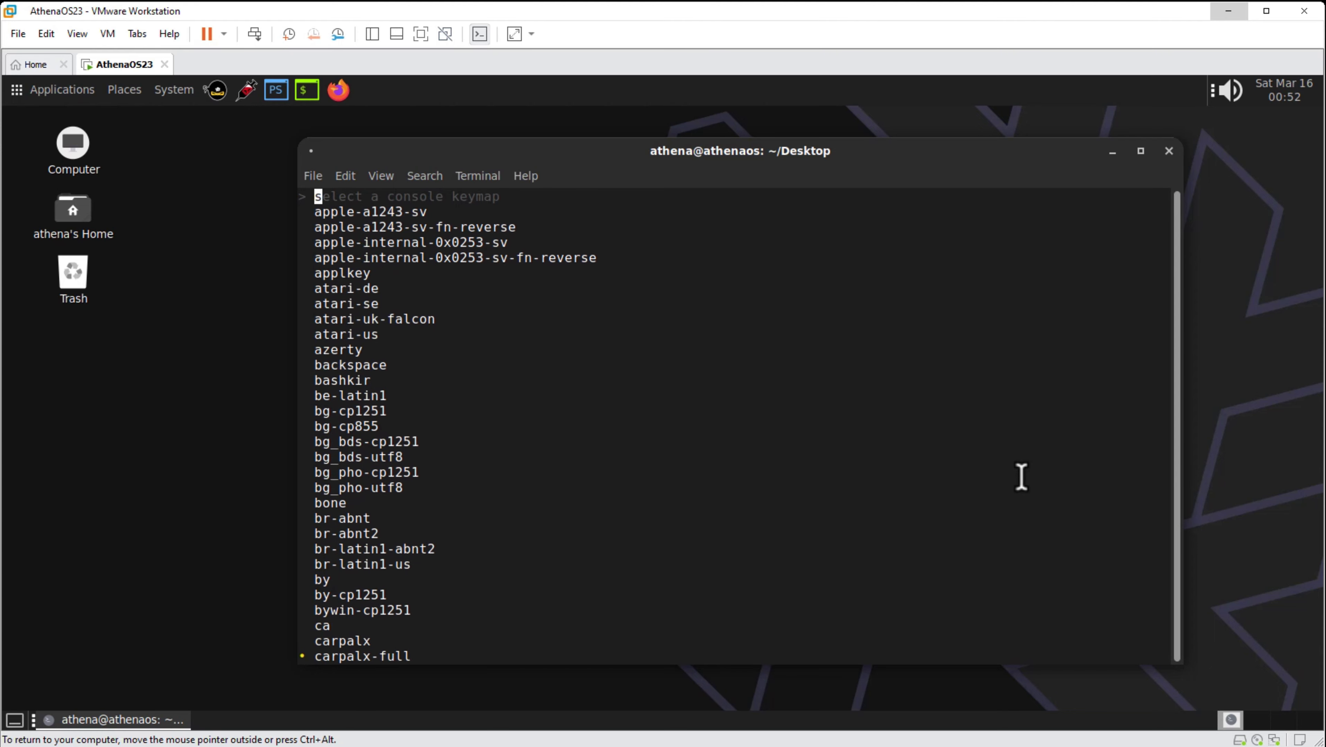
key(Down)
key(Down)
key(Down)
key(Down)
key(Down)
key(Down)
key(Down)
key(Down)
key(Down)
key(Down)
key(Down)
key(Down)
key(Down)
key(Down)
key(Down)
key(Down)
key(Down)
key(Down)
key(Down)
key(Down)
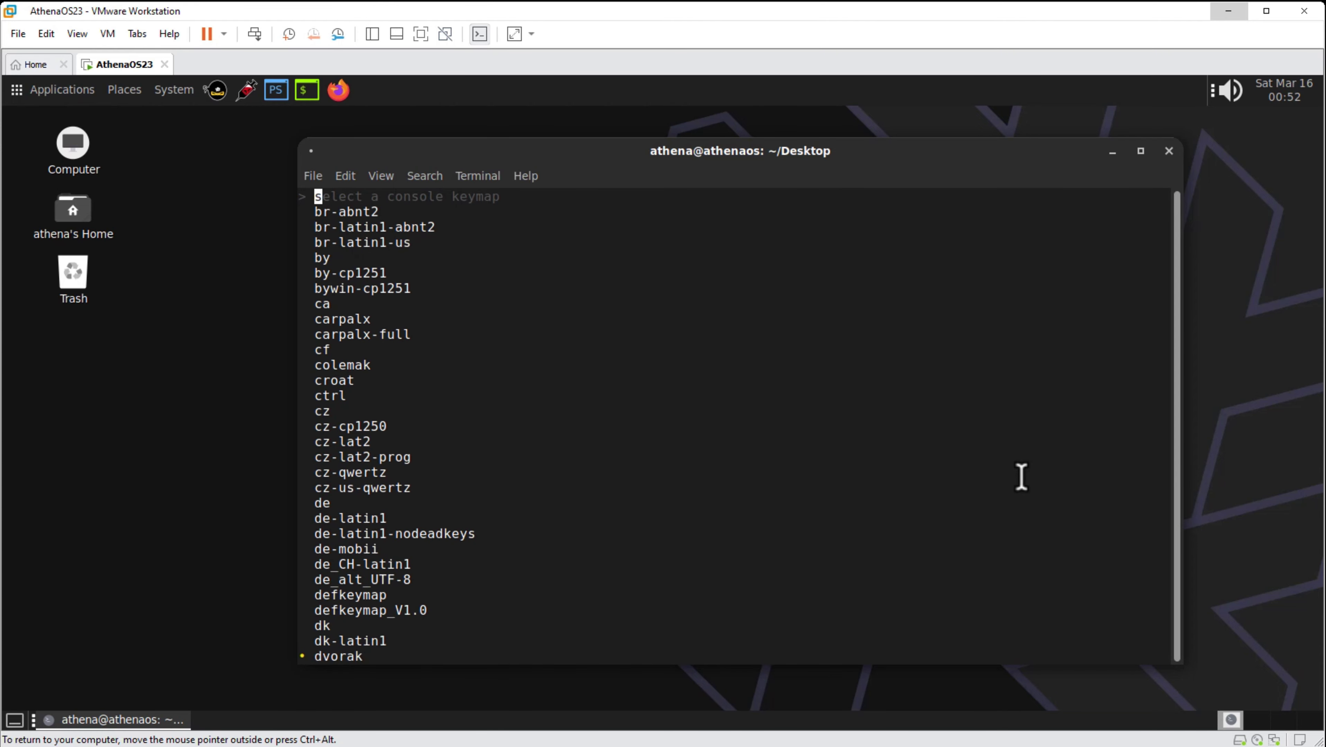
key(Down)
key(Down)
key(Down)
key(Down)
key(Down)
key(Down)
key(Down)
key(Down)
key(Down)
key(Down)
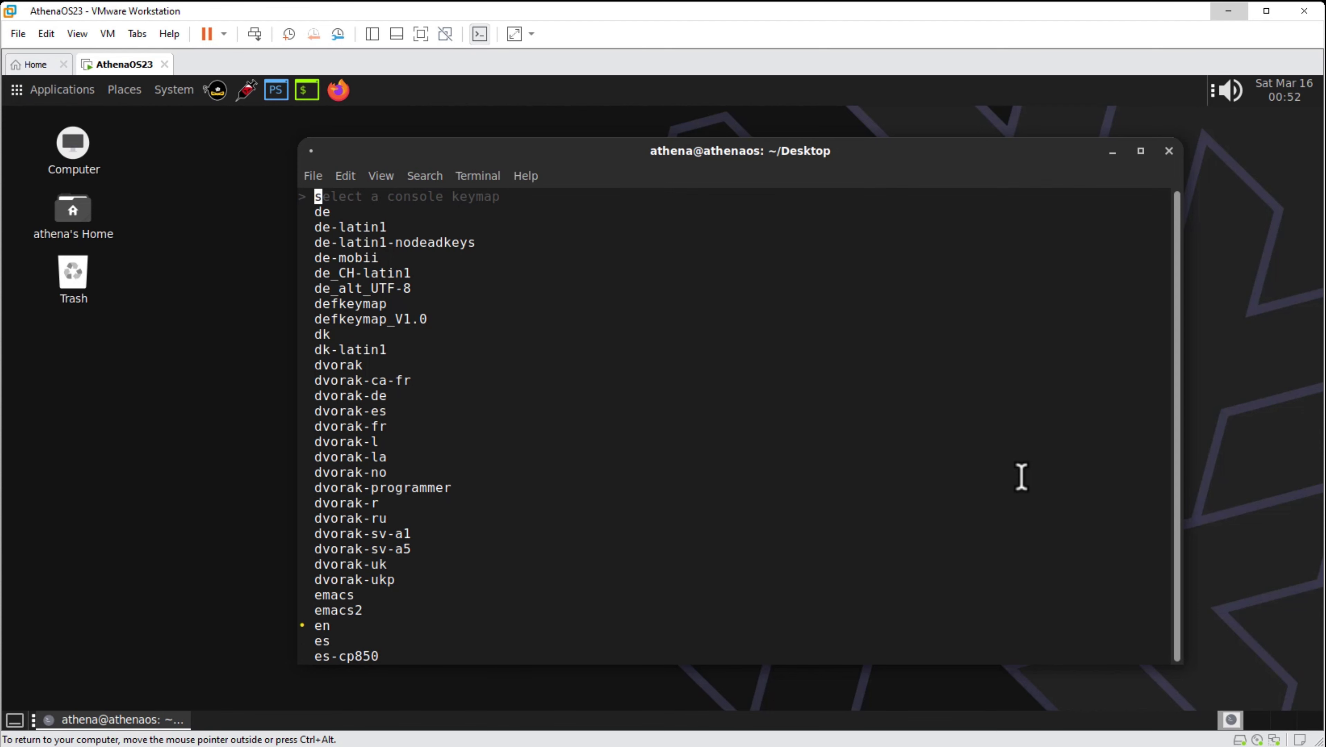
key(Return)
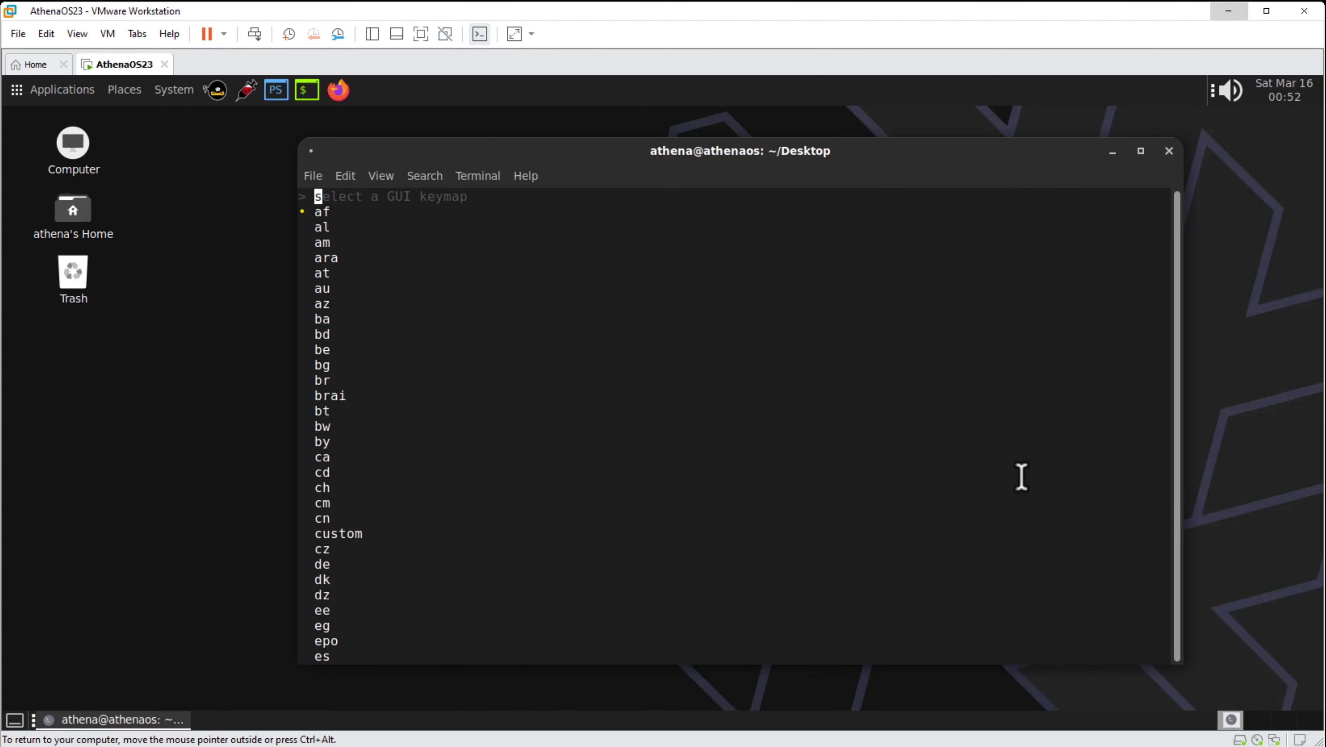
Step: Choose us as the GUI keymap for the installation
key(Down)
key(Down)
key(Down)
key(Down)
key(Down)
key(Down)
key(Down)
key(Down)
key(Down)
key(Down)
key(Down)
key(Down)
key(Down)
key(Down)
key(Down)
key(Down)
key(Down)
key(Down)
key(Down)
key(Down)
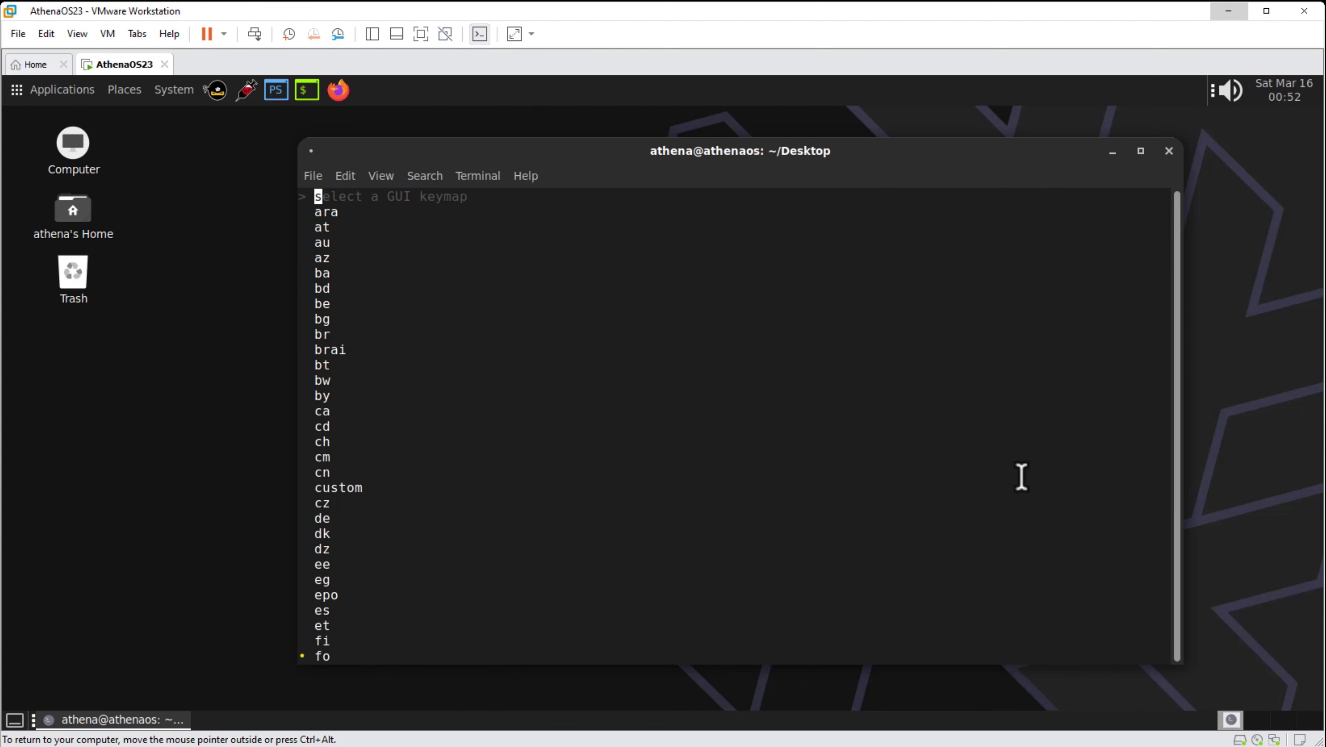
key(Down)
key(Down)
key(Down)
key(Down)
key(Down)
key(Down)
key(Down)
key(Down)
key(Down)
key(Down)
key(Down)
key(Down)
key(Down)
key(Down)
key(Down)
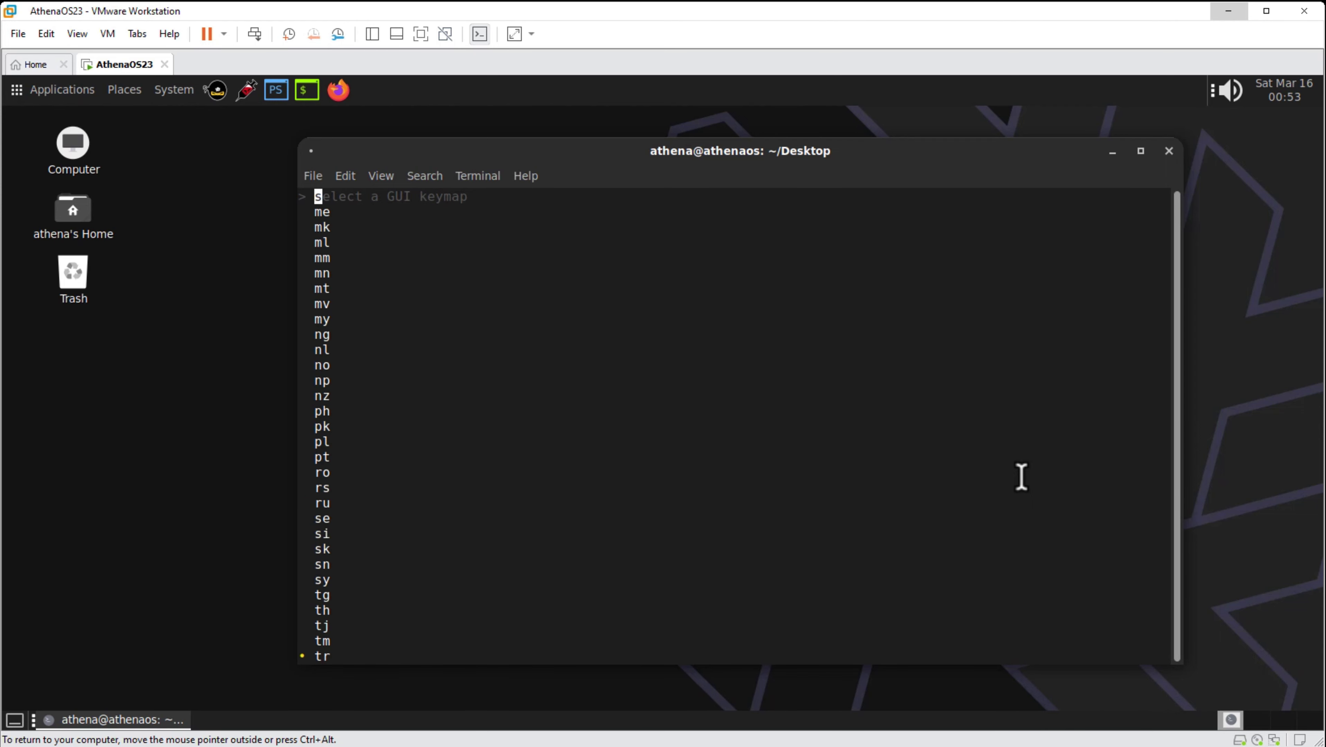
key(Down)
key(Down)
key(Down)
key(Down)
key(Down)
key(Down)
key(Down)
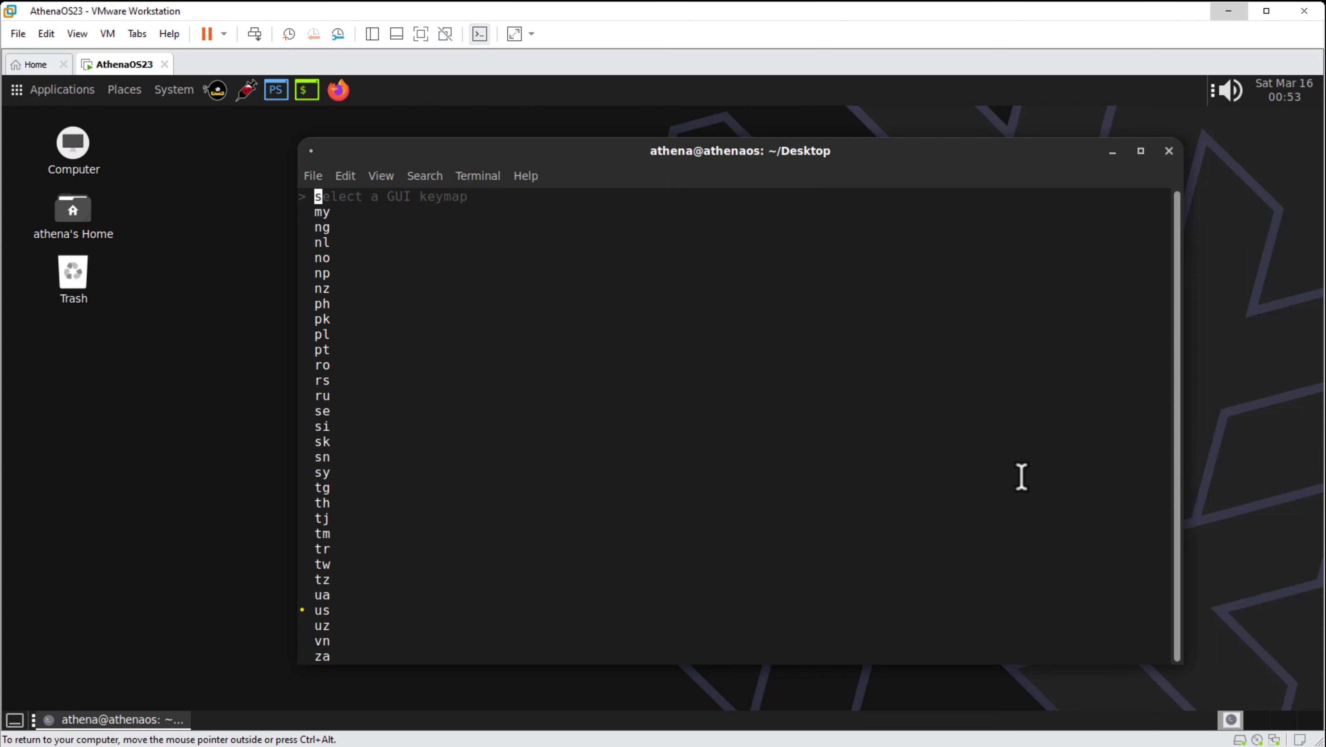
key(Return)
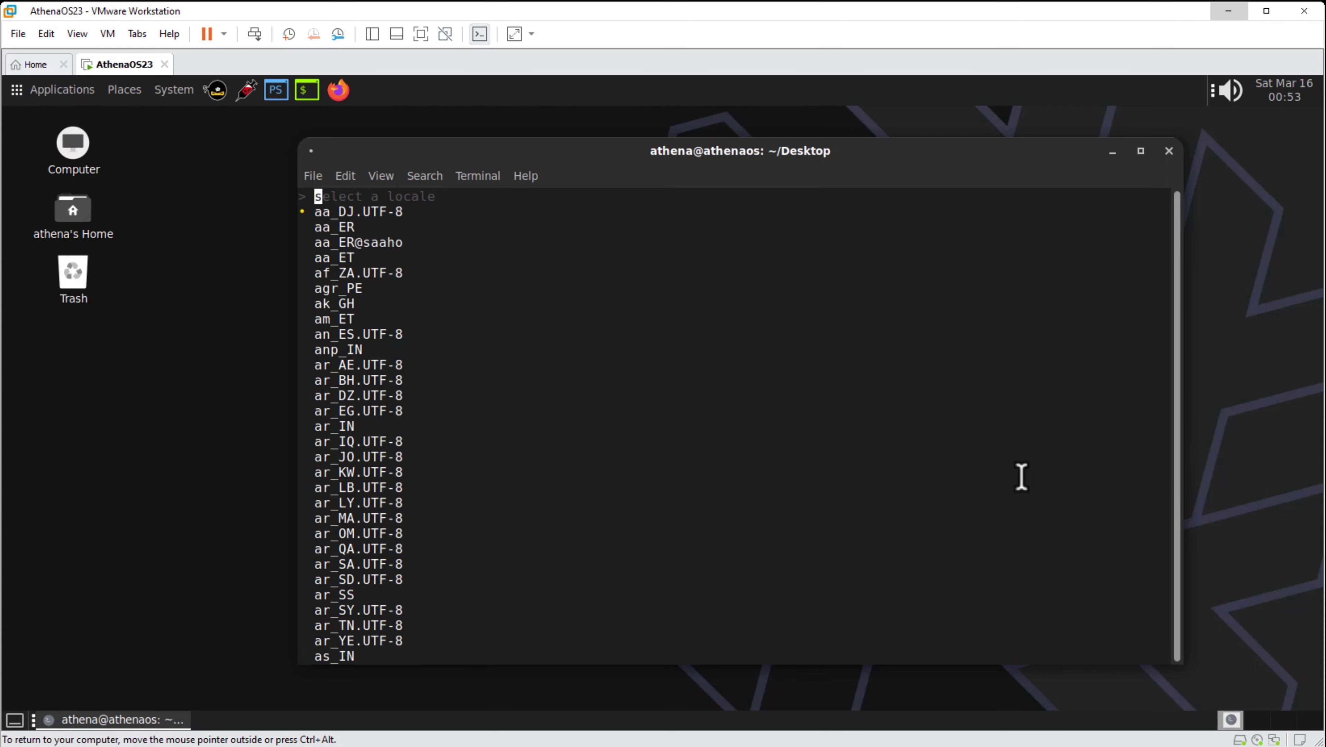
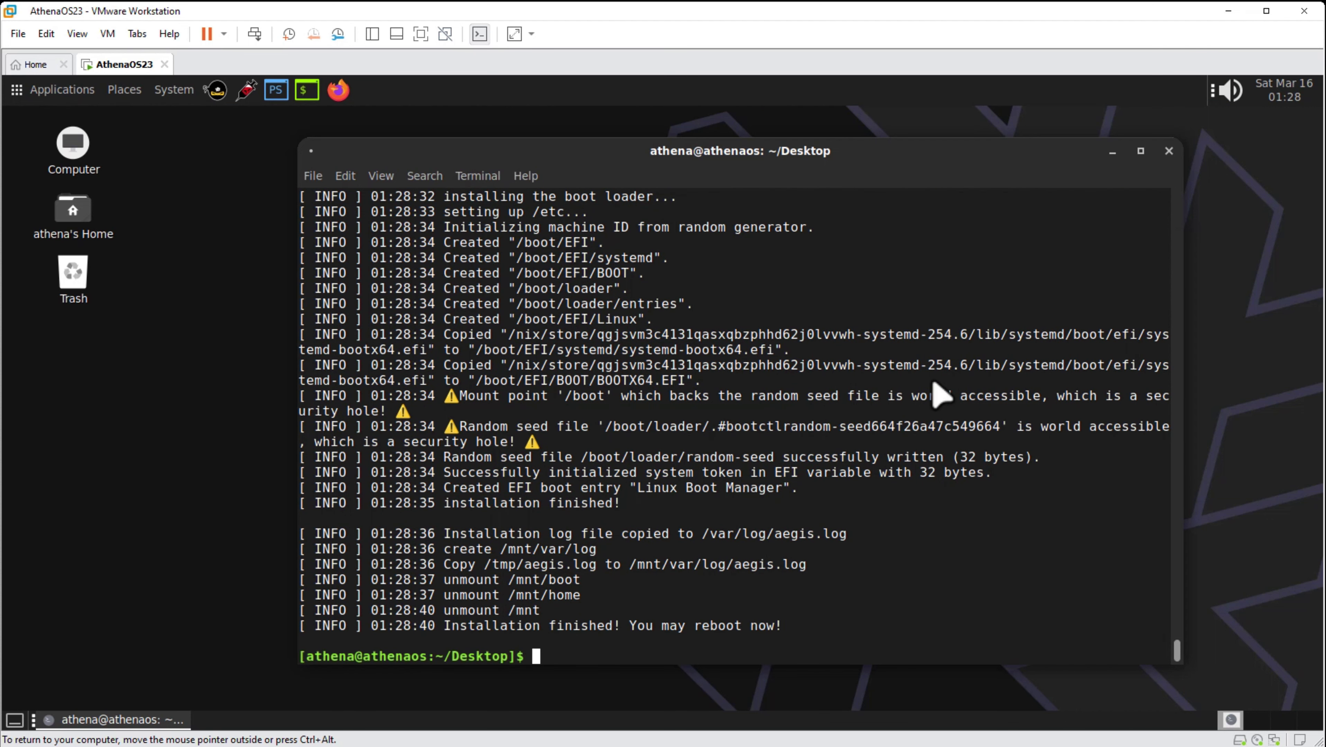
Step: Restart the virtual machine with the reboot command and boot the installed Athena OS entry
key(Return)
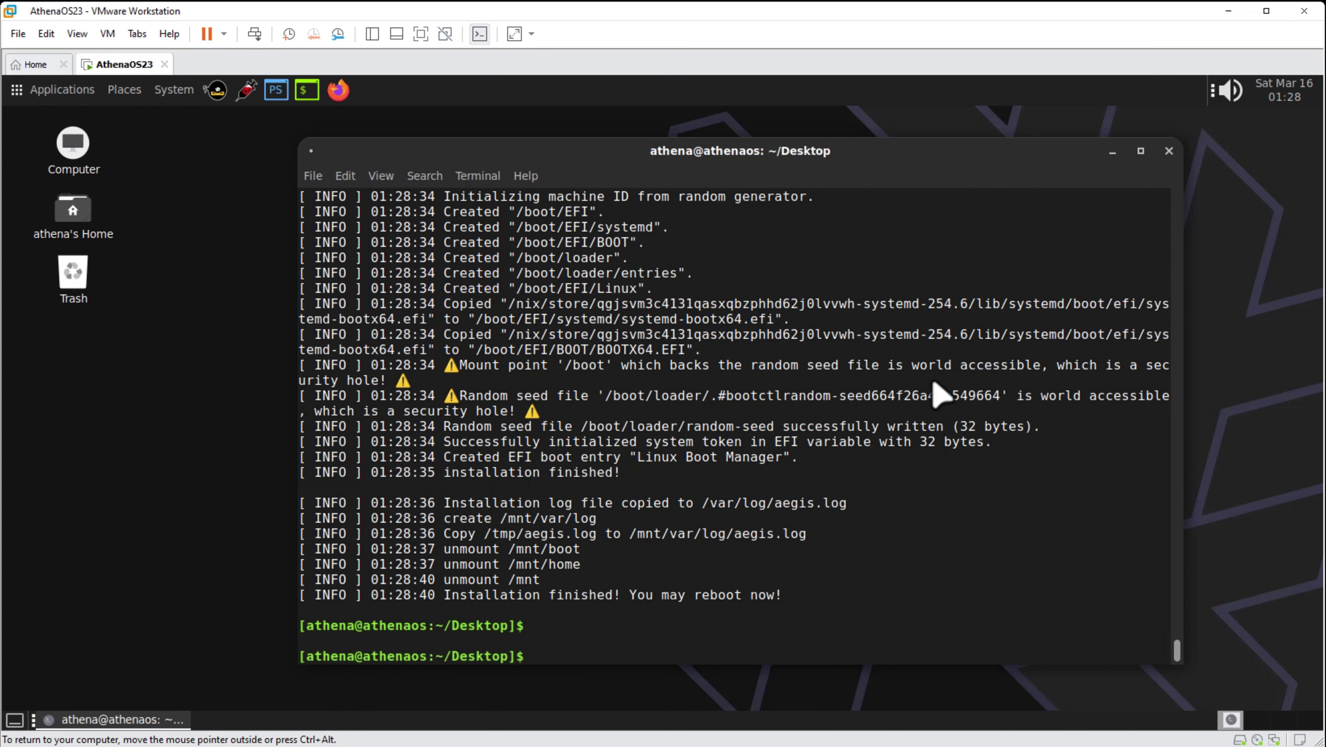
text(reboot)
key(Return)
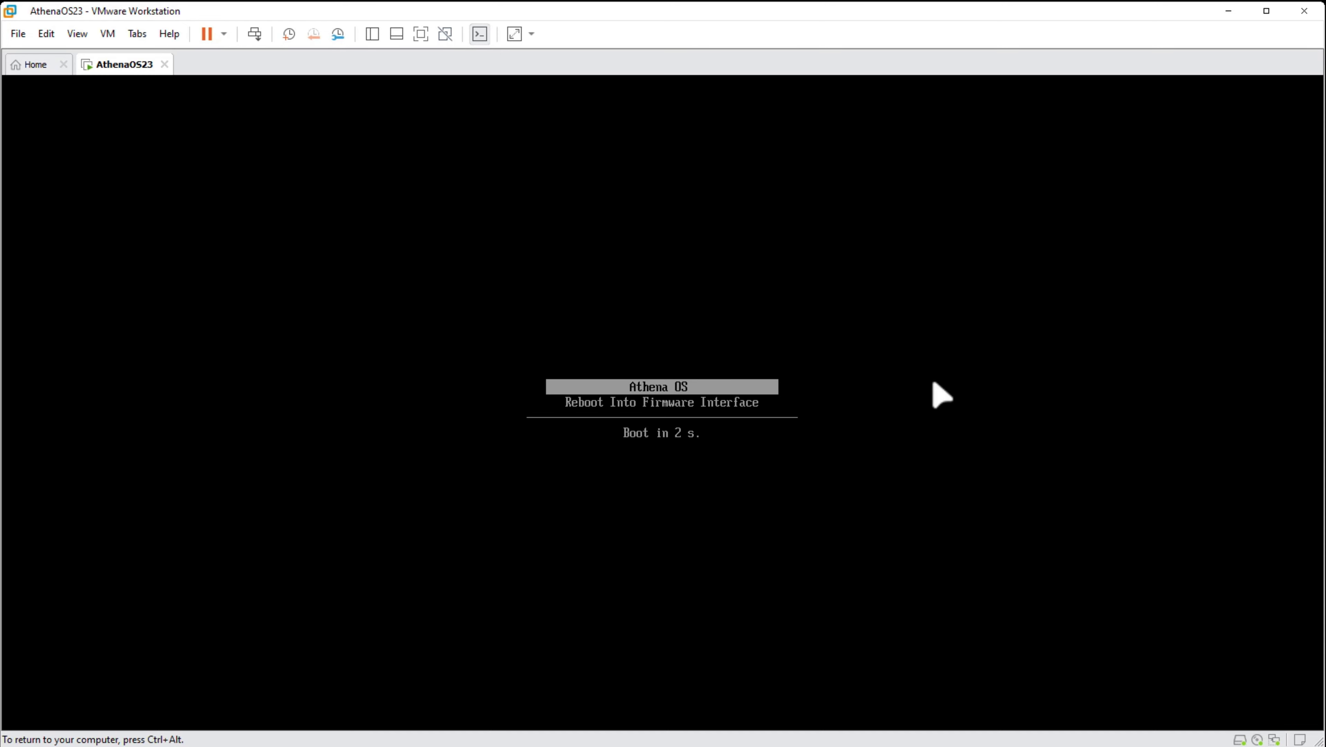
key(Return)
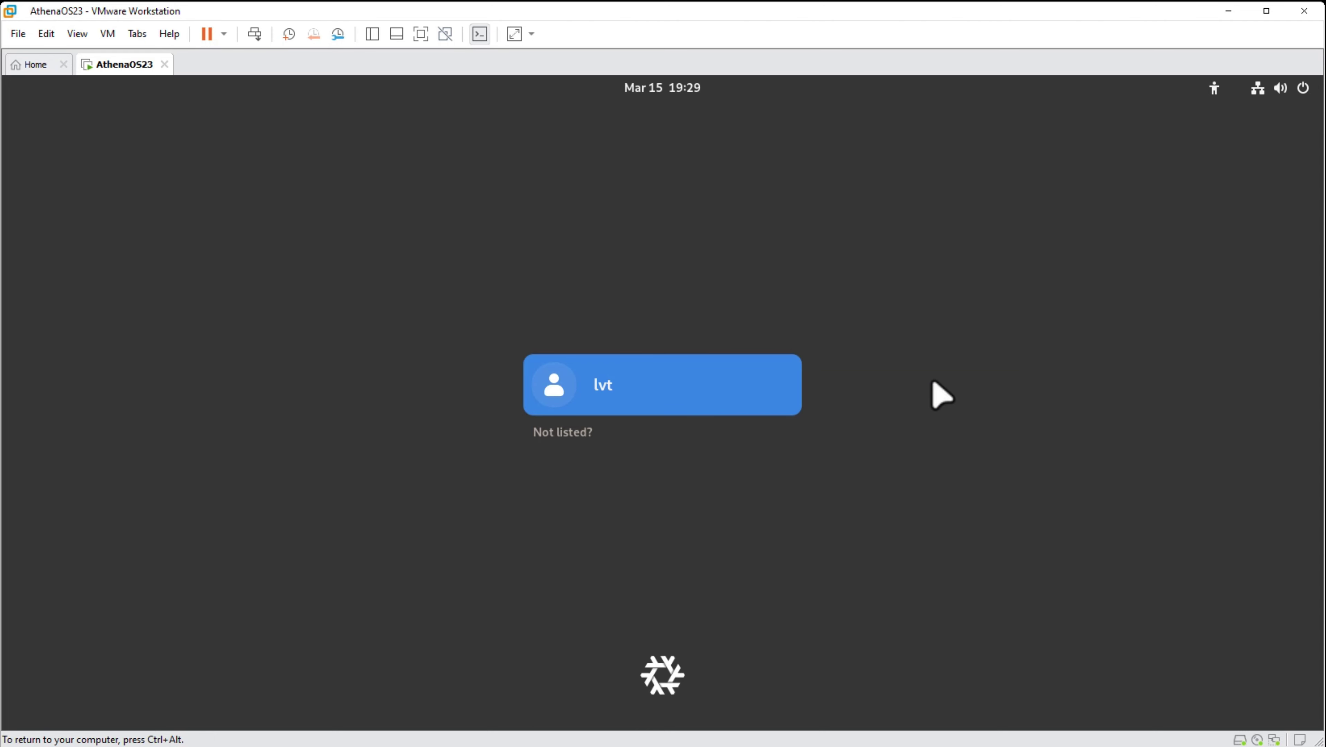
Step: Log in to the listed user account with its password and leave the activities overview for the desktop
click(725, 395)
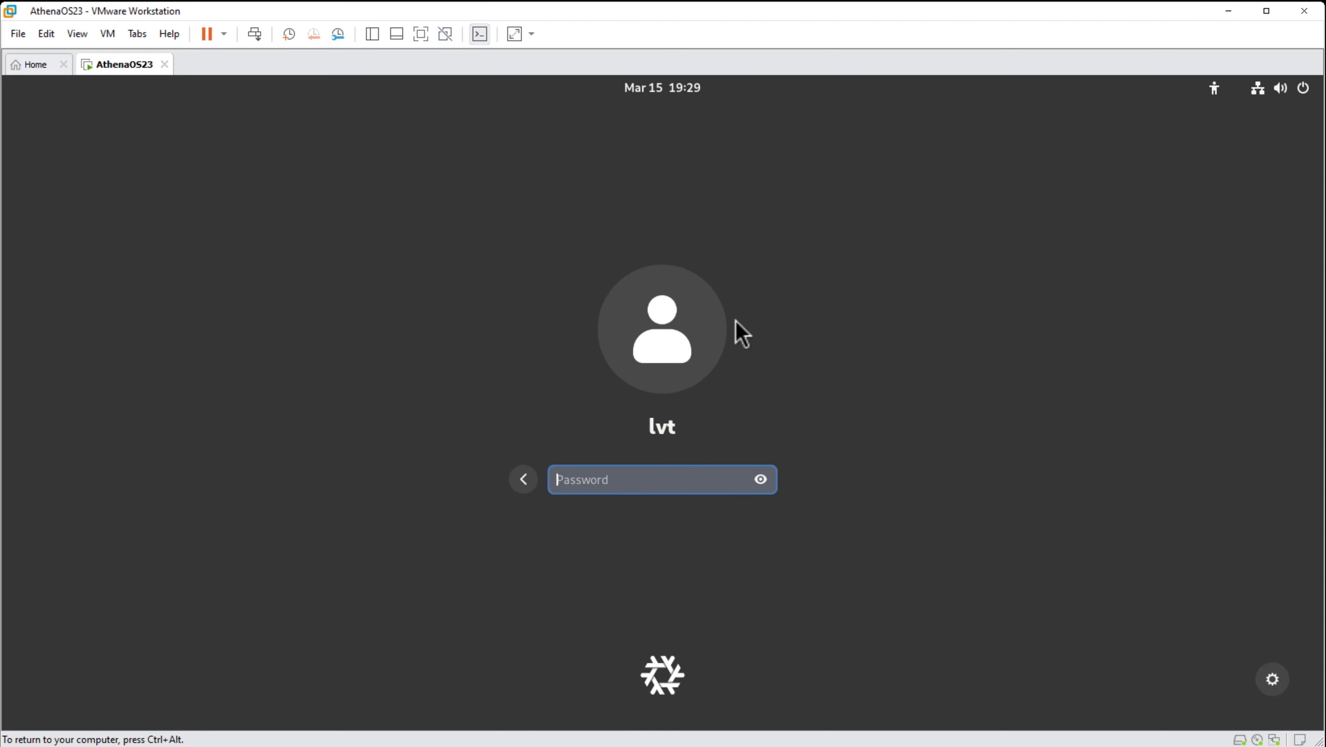
text(********)
key(Return)
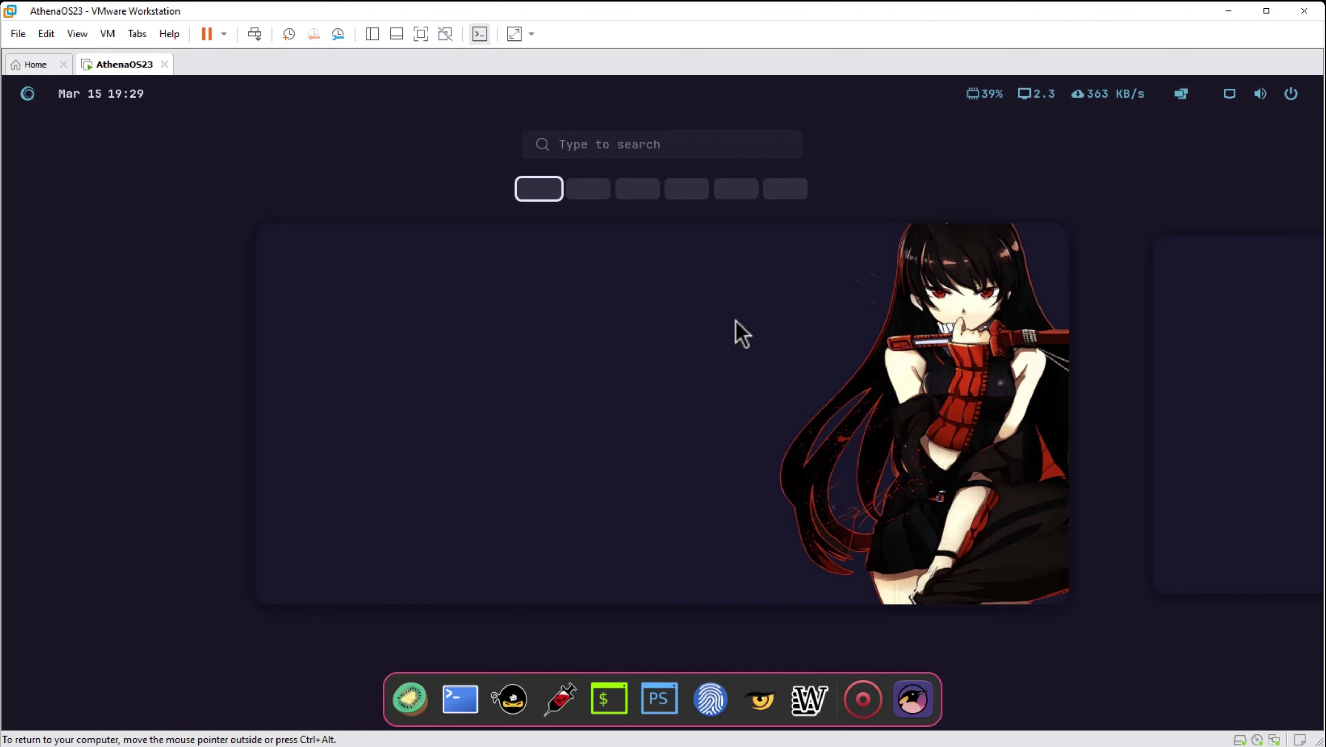
click(507, 285)
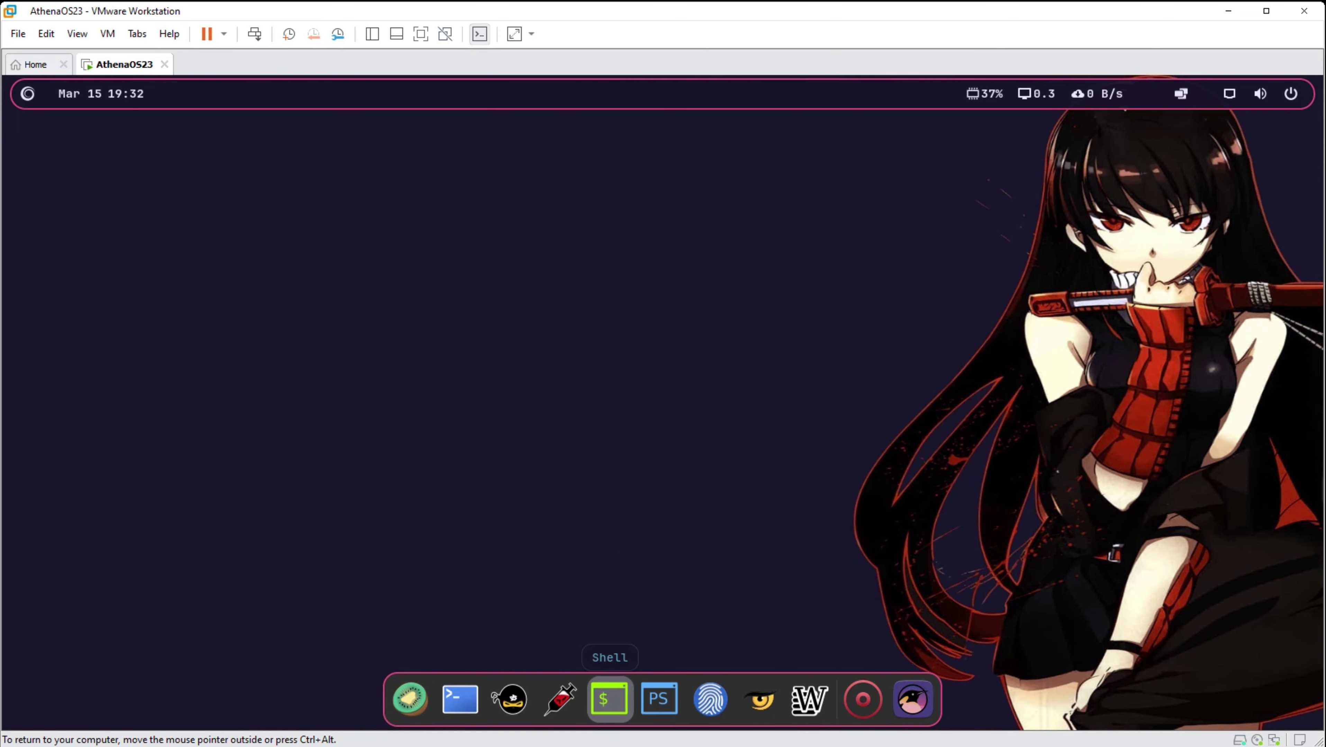
Step: Open the shell terminal and run hostnamectl to examine the installed system's details
click(609, 698)
key(Return)
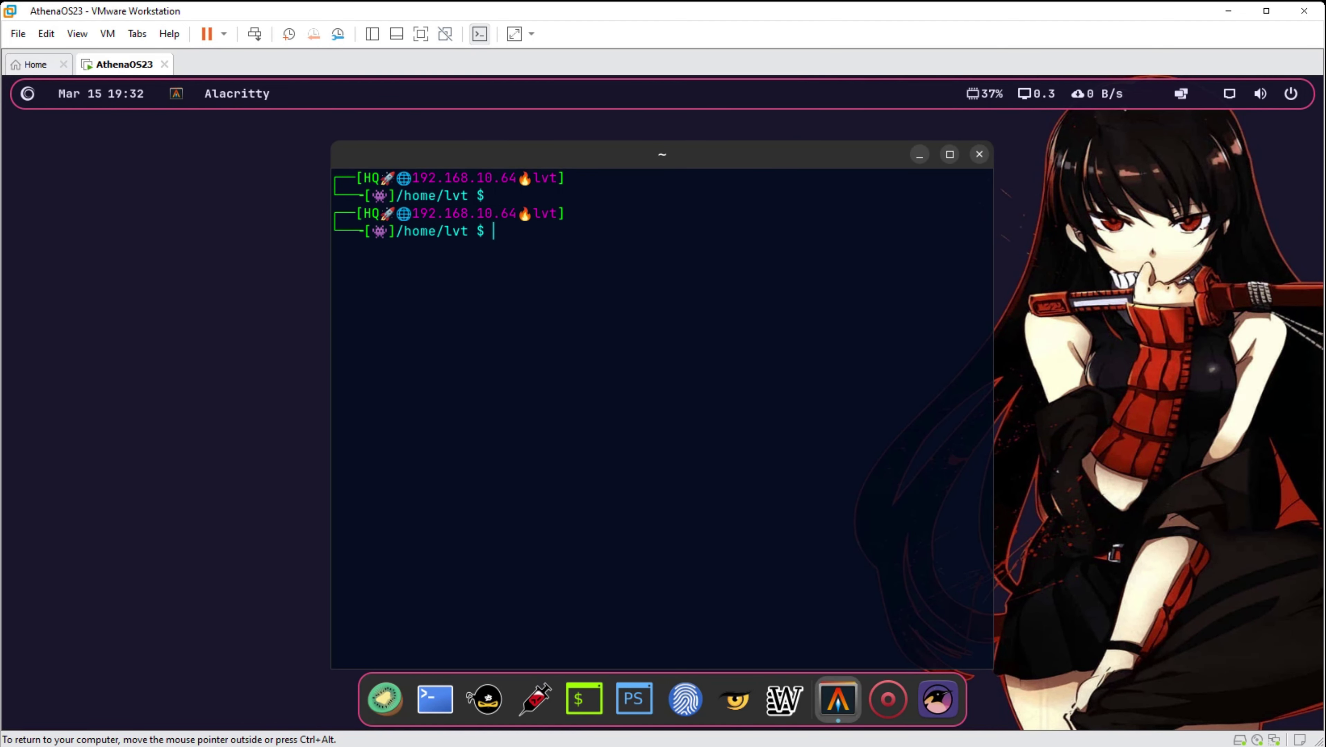
text(hostnamectl)
key(Return)
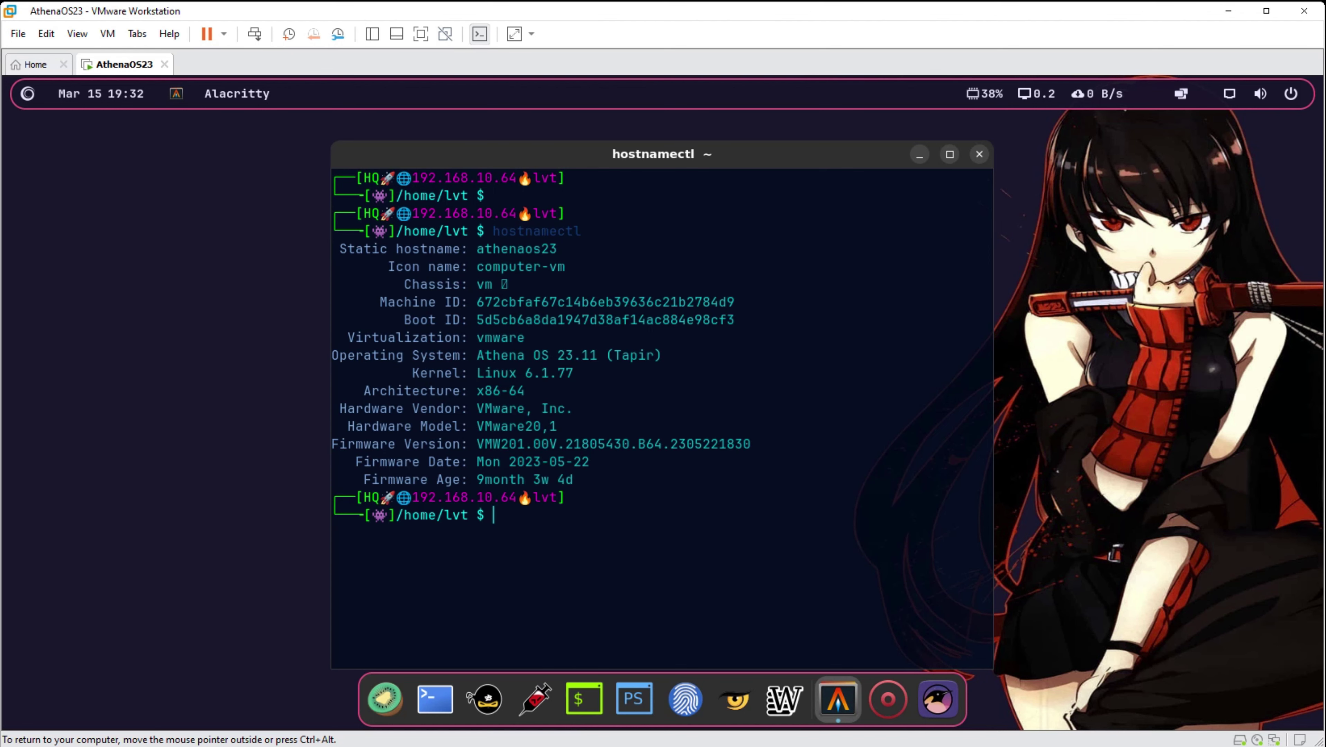
Step: Run ip addr to examine the network interfaces, and close the terminal with the exit command
key(Return)
text(ip addr)
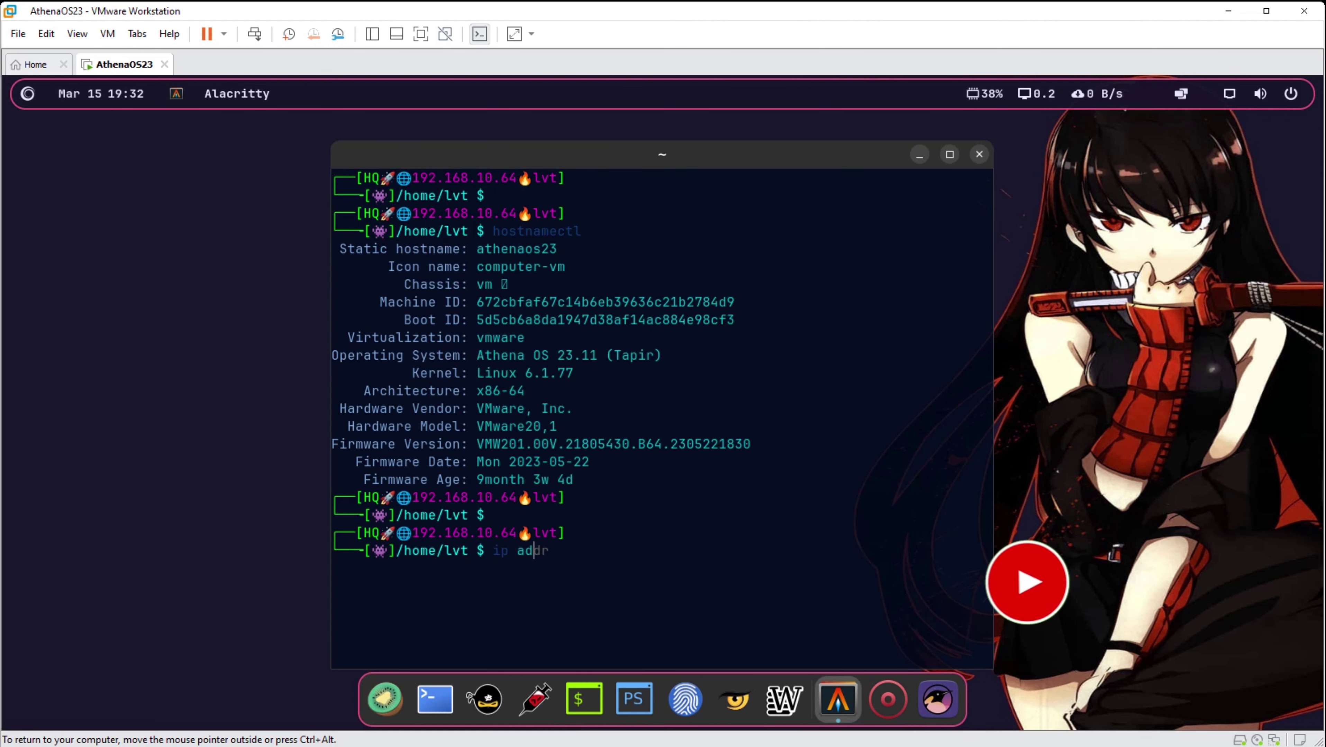
key(Tab)
key(Return)
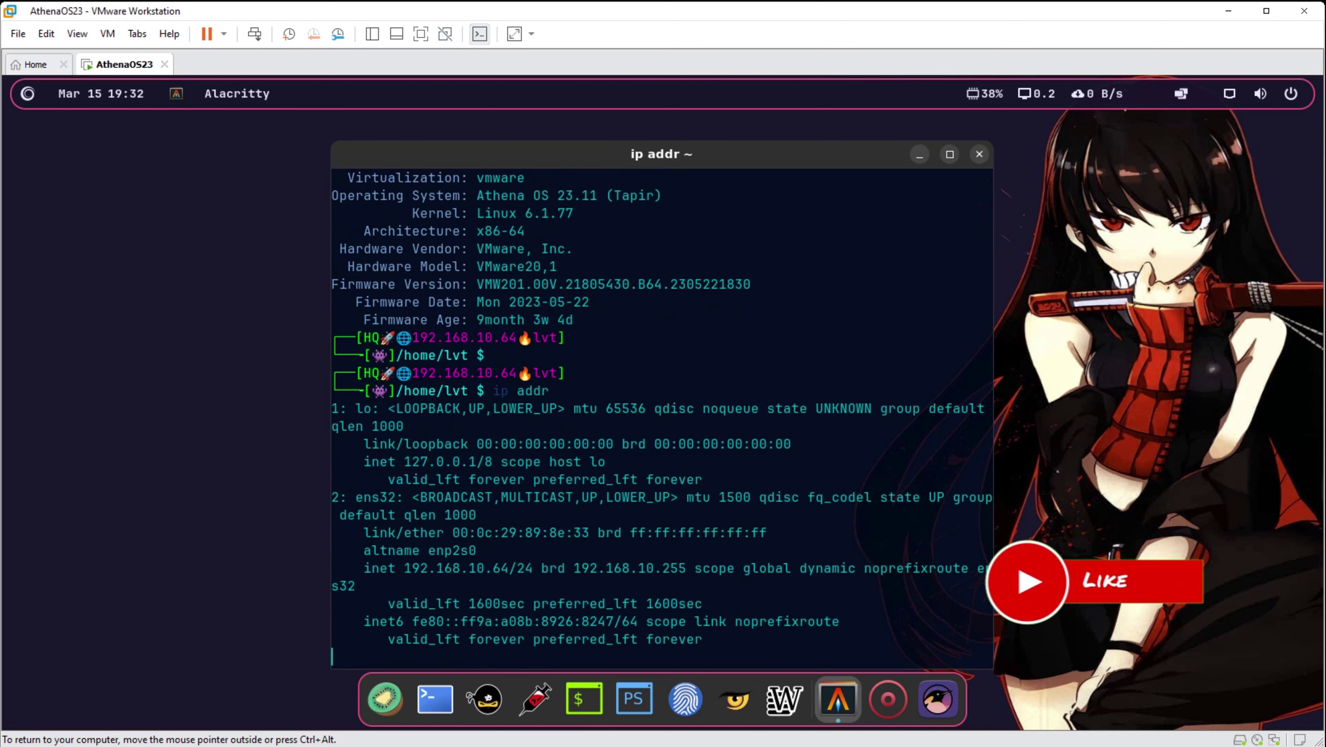
key(Return)
text(exit)
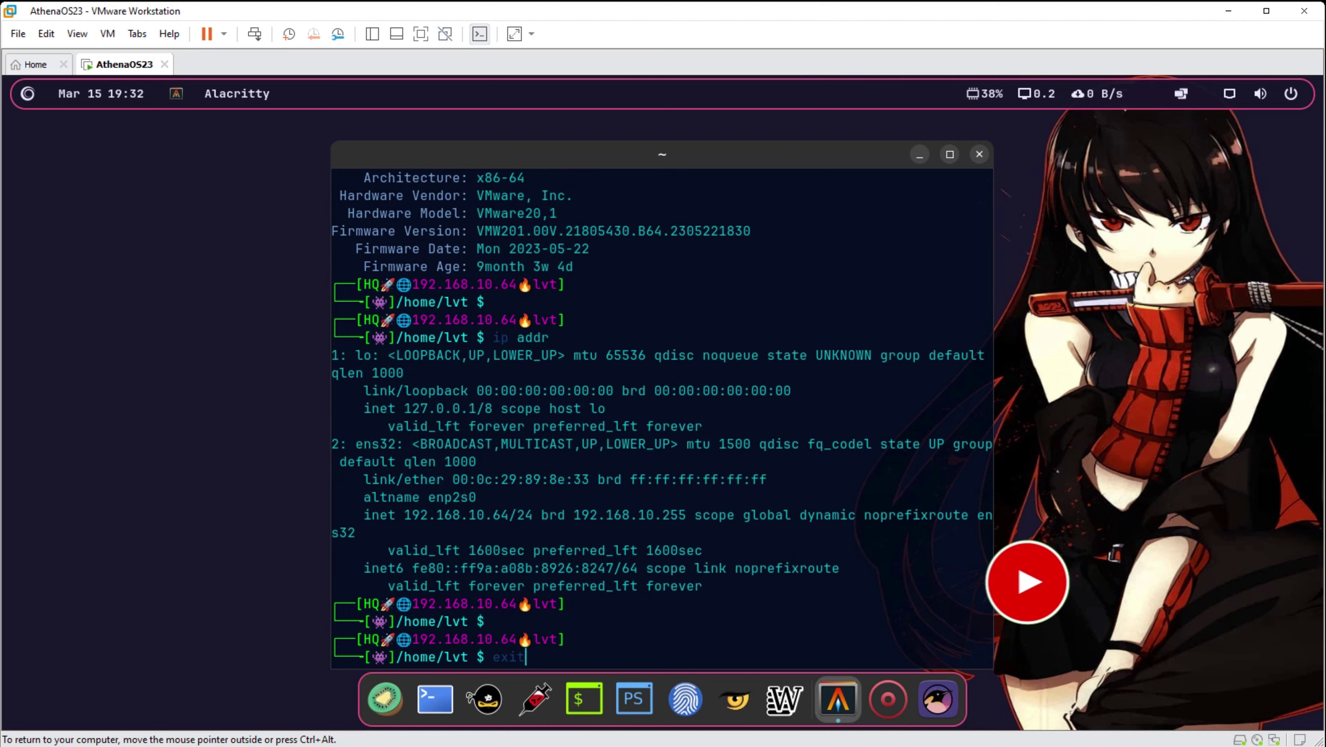
key(Return)
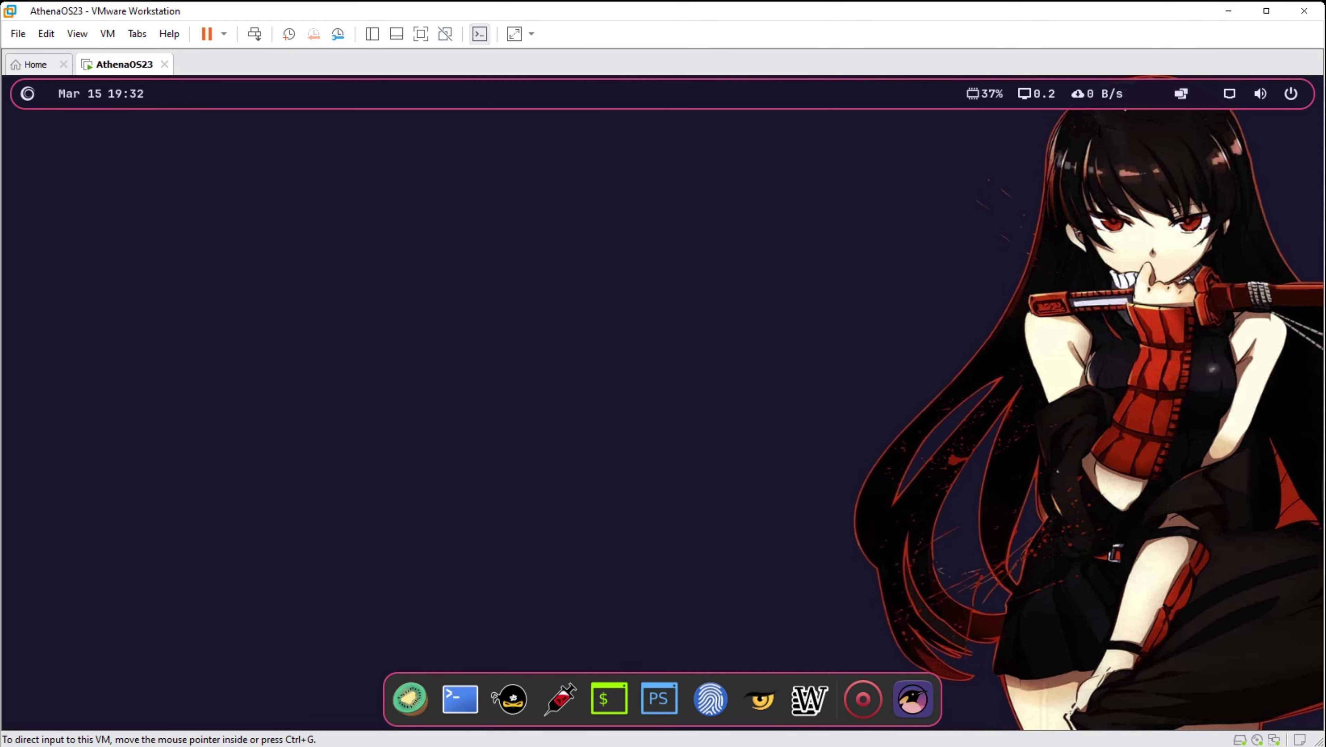
click(77, 33)
click(119, 137)
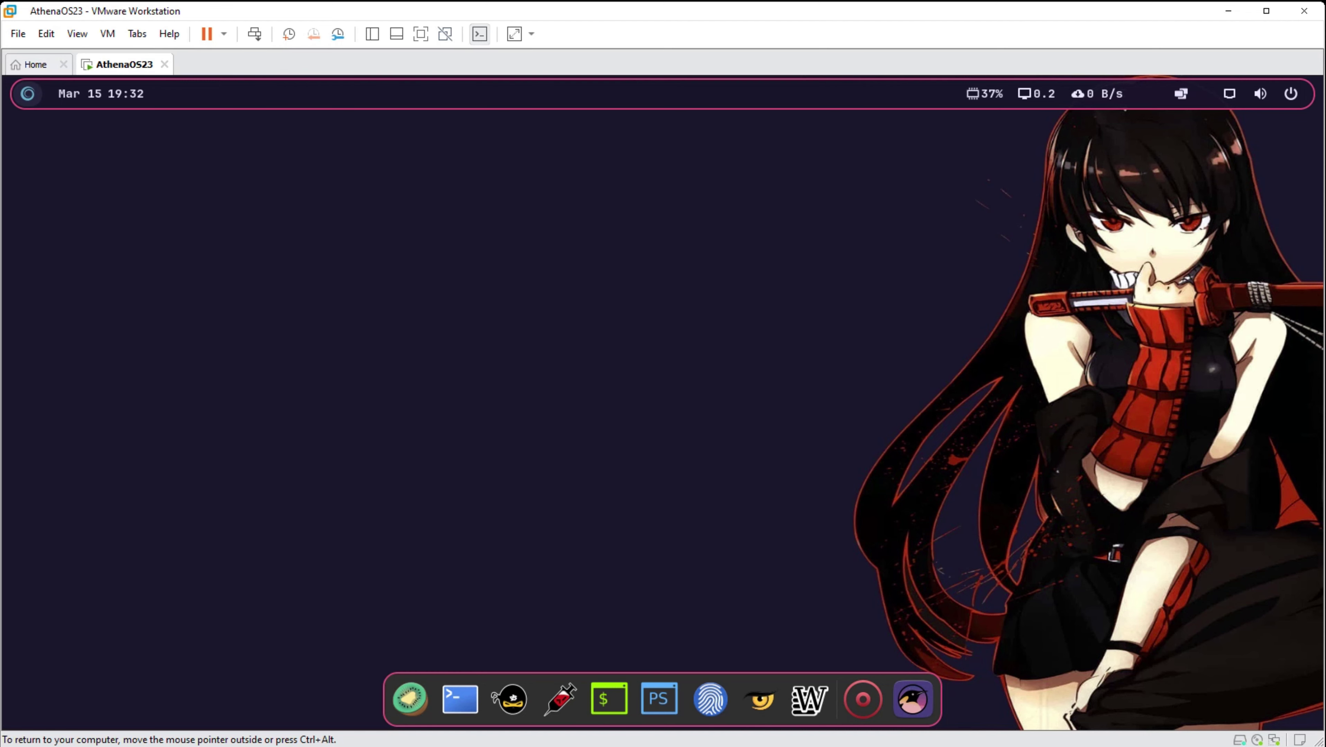
Step: Find and open the Files application, and paste the copied File-From-Host.txt into the Home folder
click(28, 93)
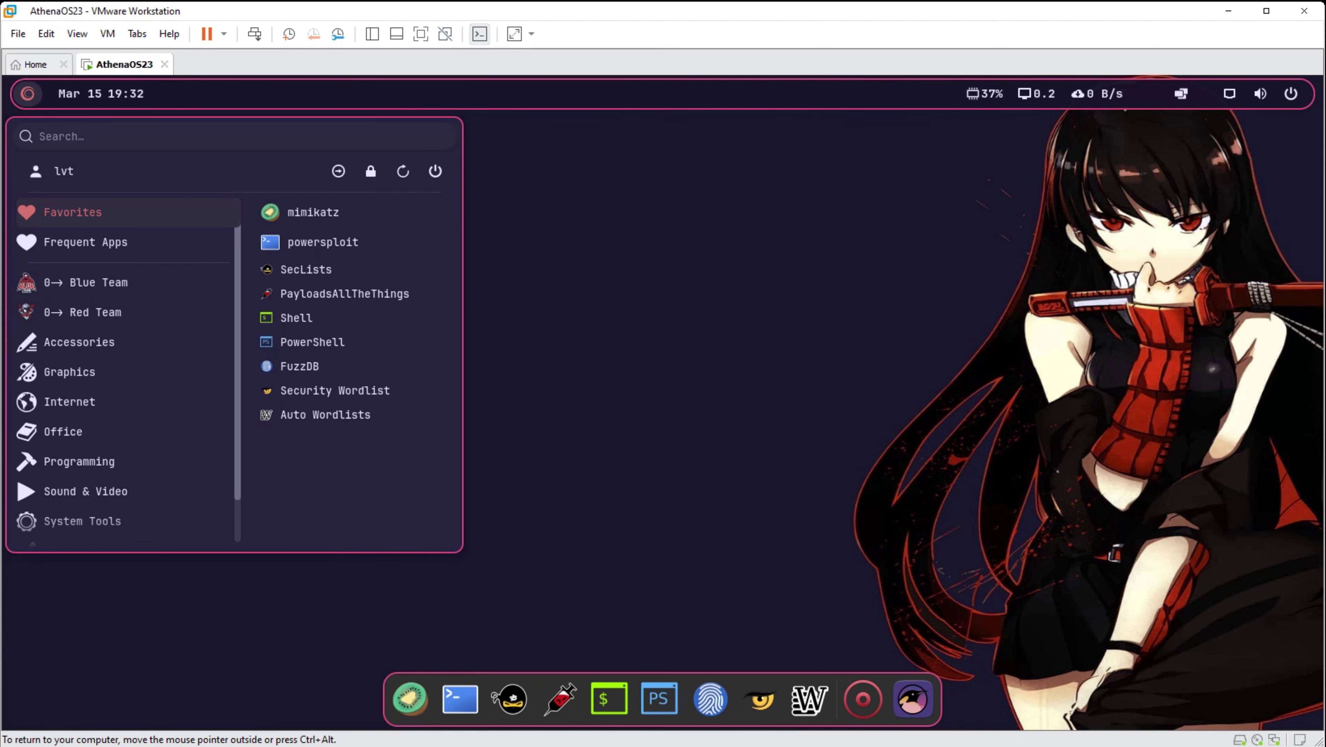
text(f)
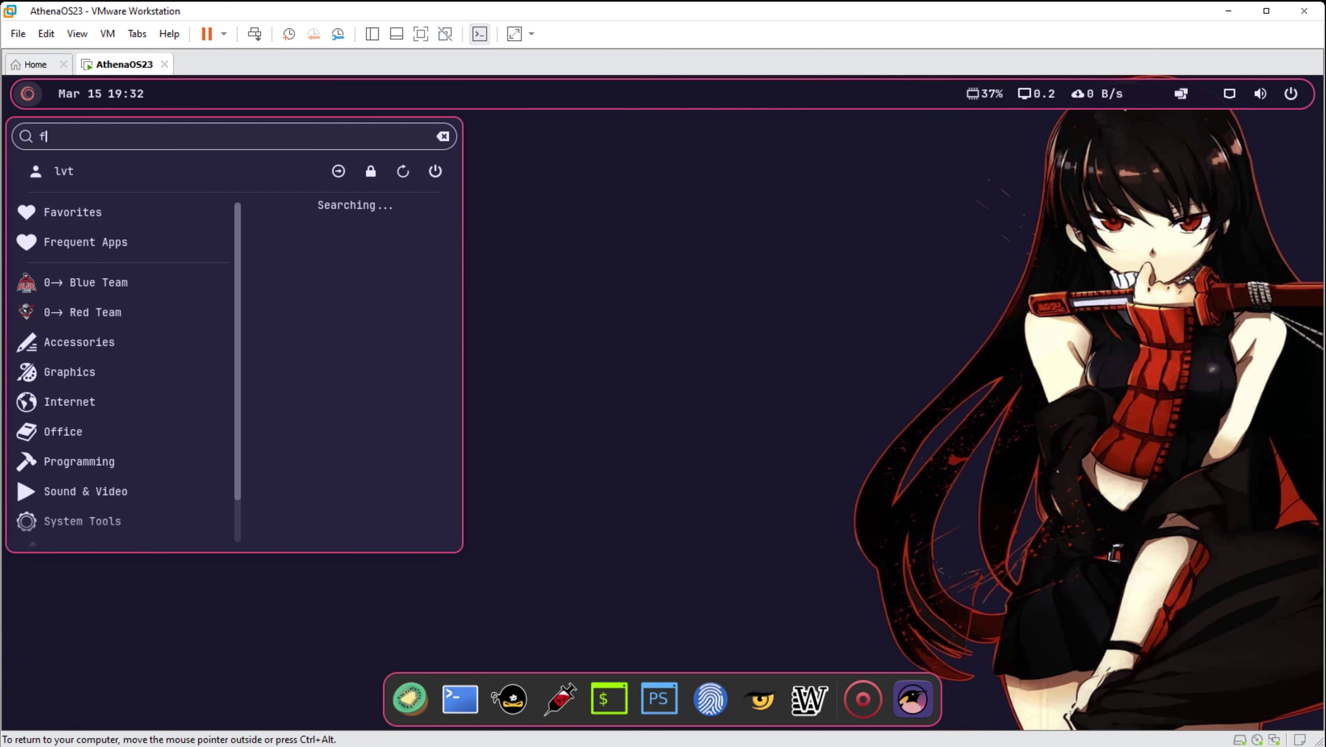
text(iles)
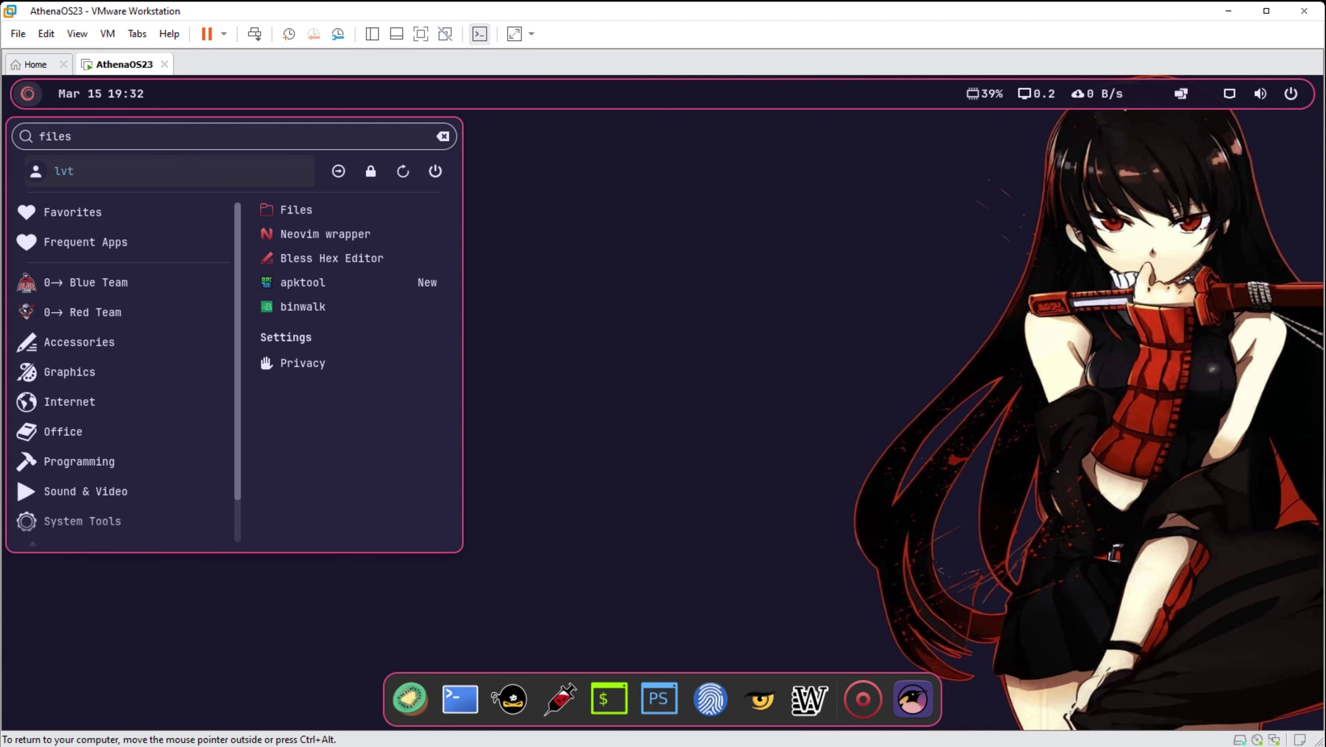
key(Return)
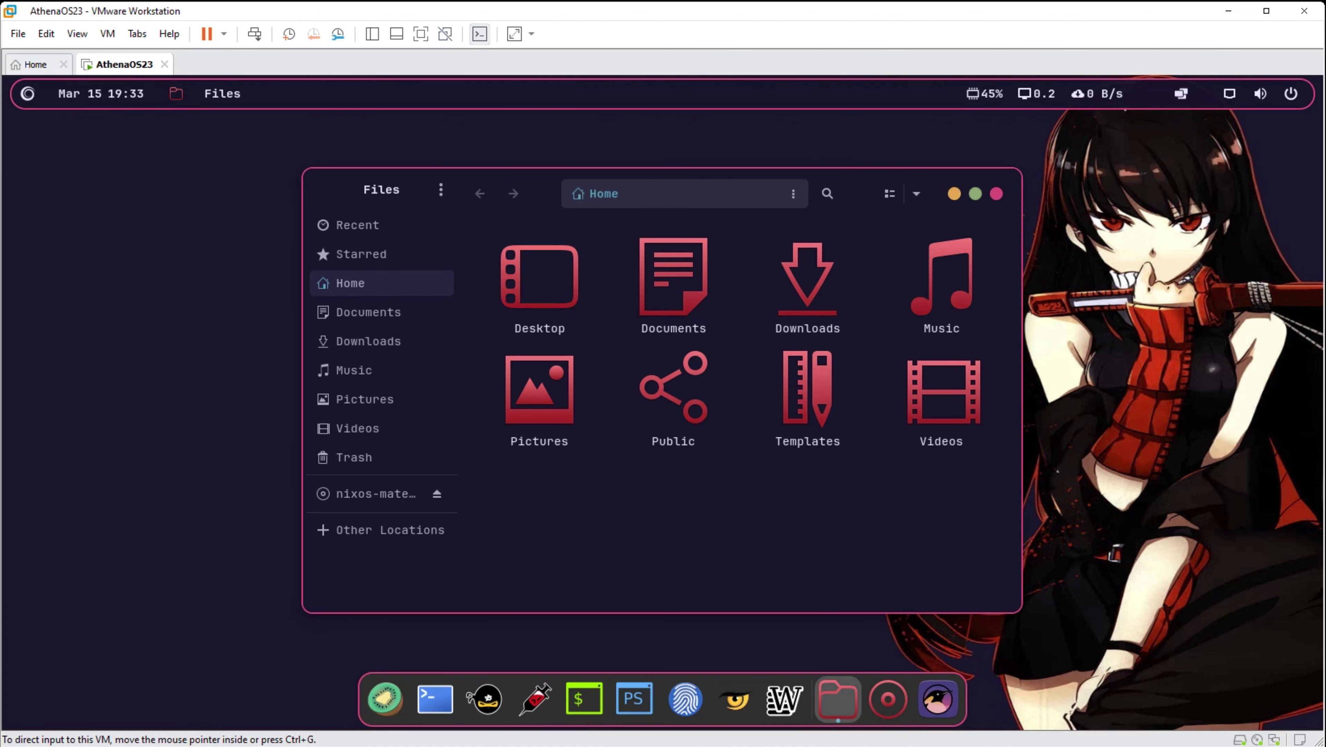
right_click(710, 474)
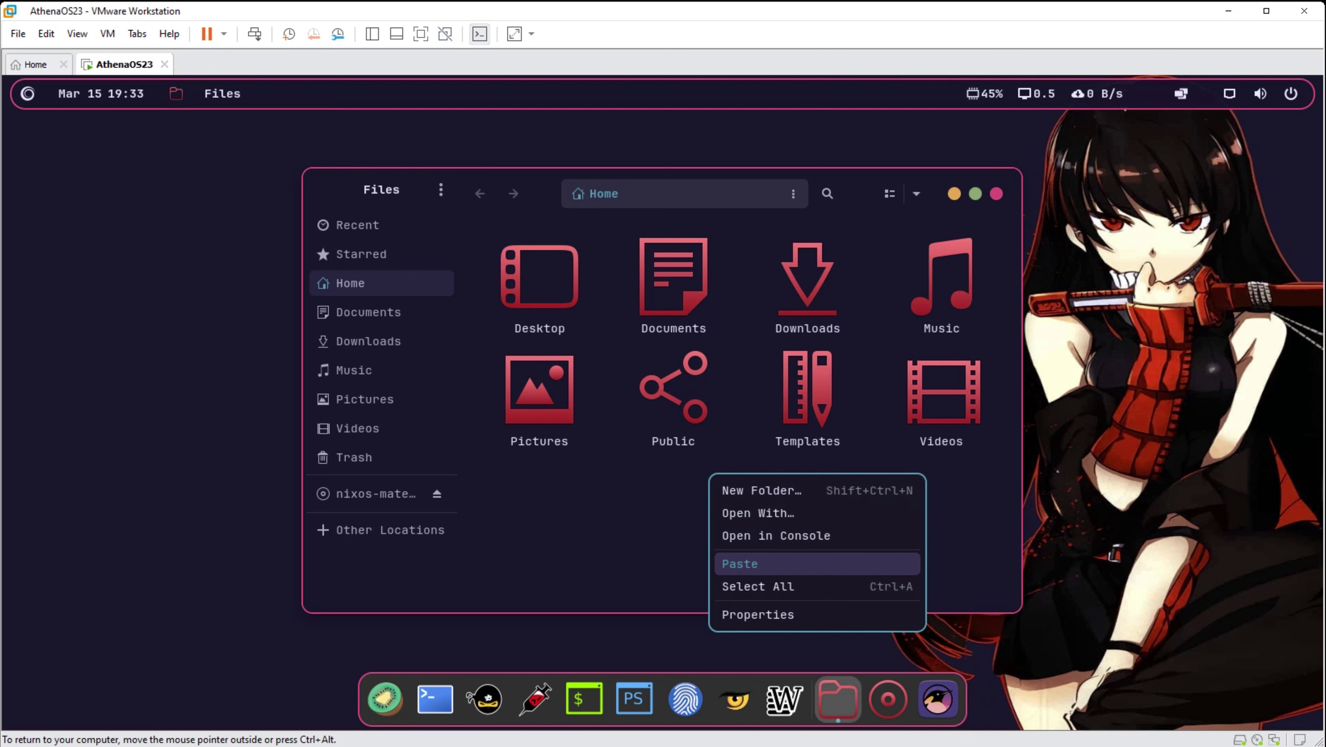
click(739, 563)
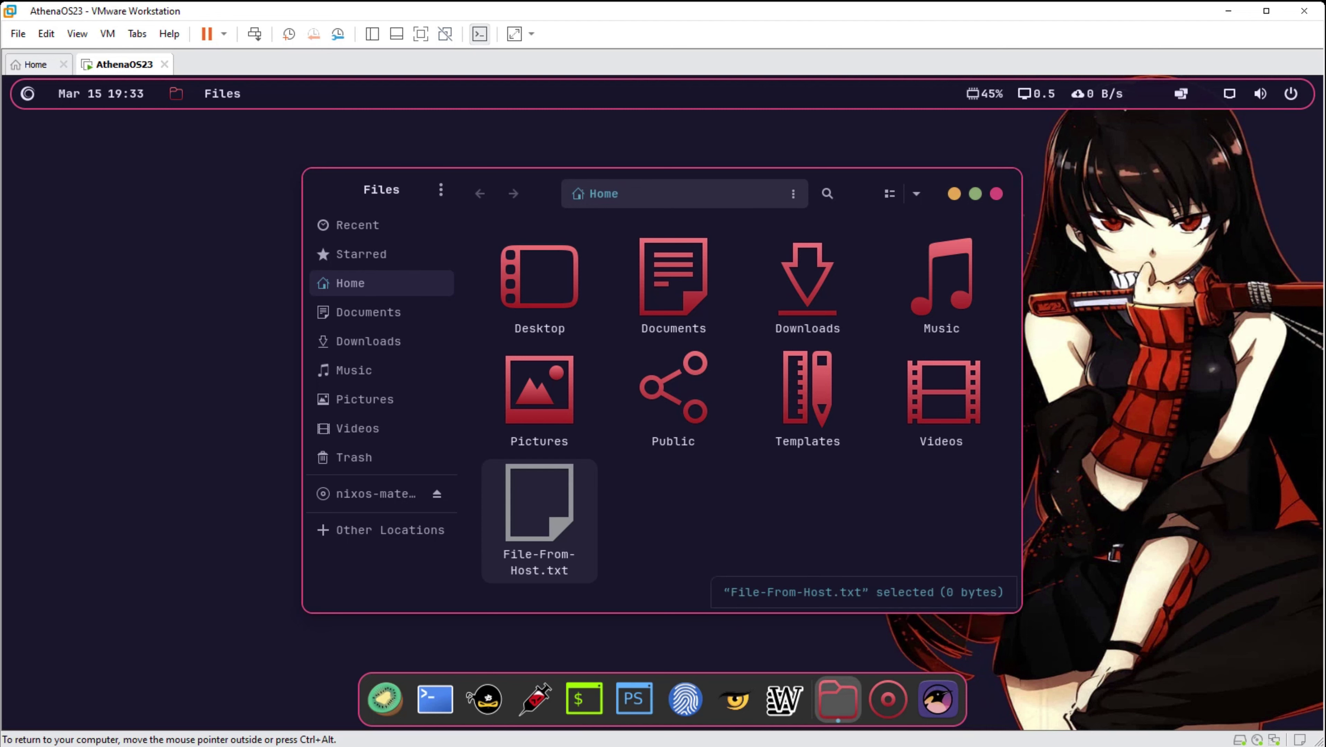
Step: Try pasting the host clipboard text into File-From-Host.txt, discarding the changes and closing the editor and file manager windows
key(Return)
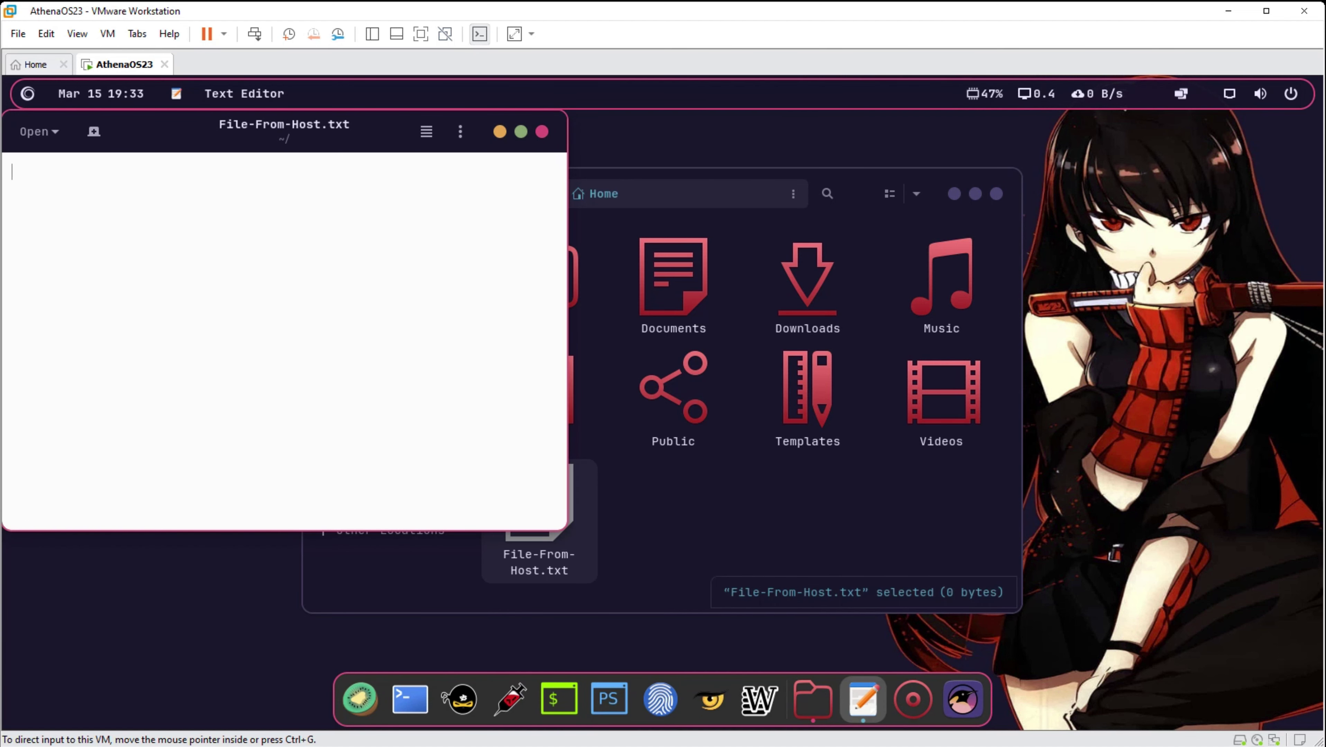
right_click(268, 203)
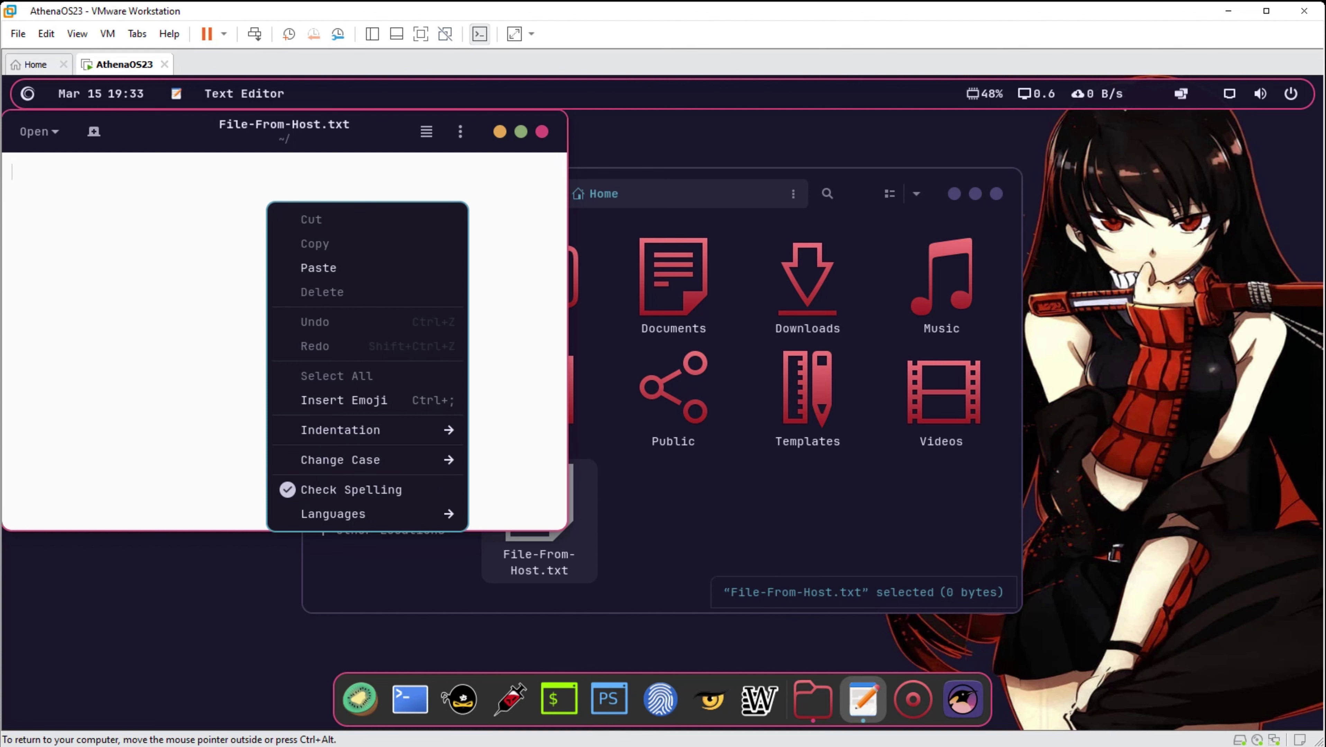
click(318, 268)
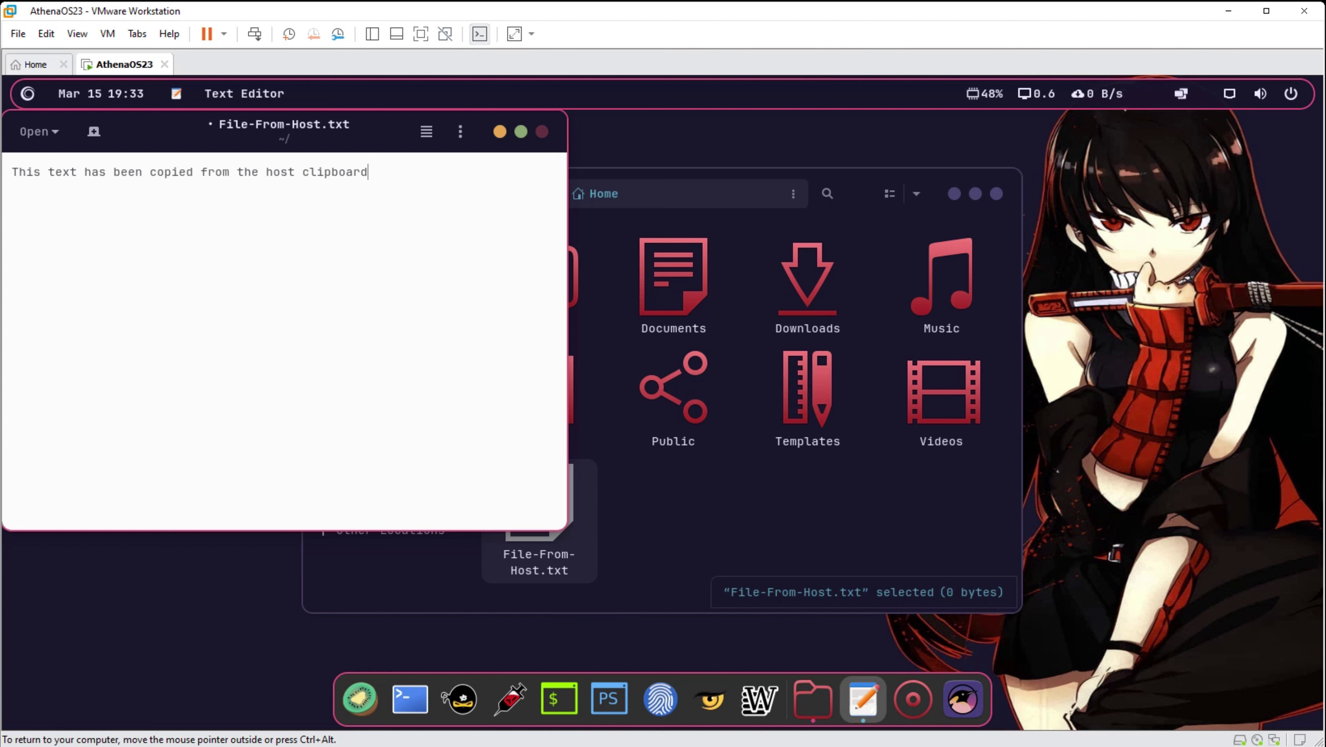
click(541, 131)
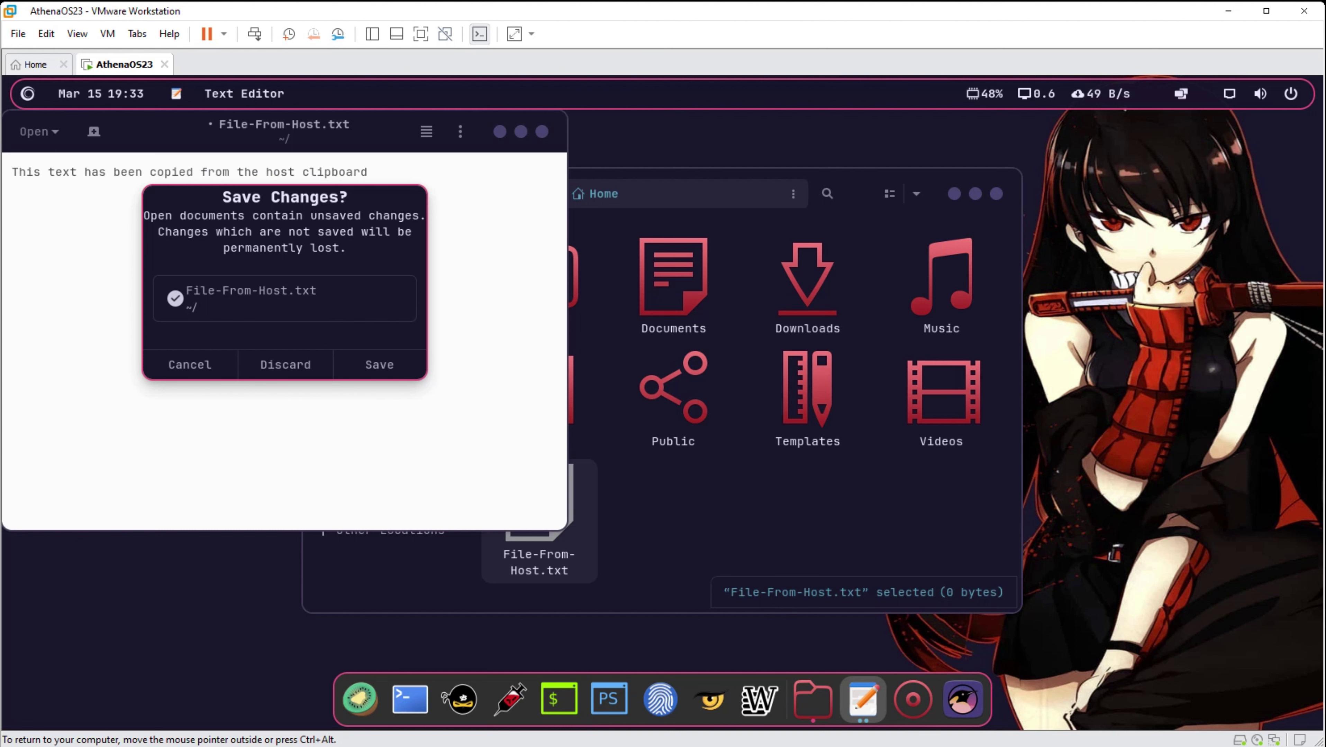
click(285, 365)
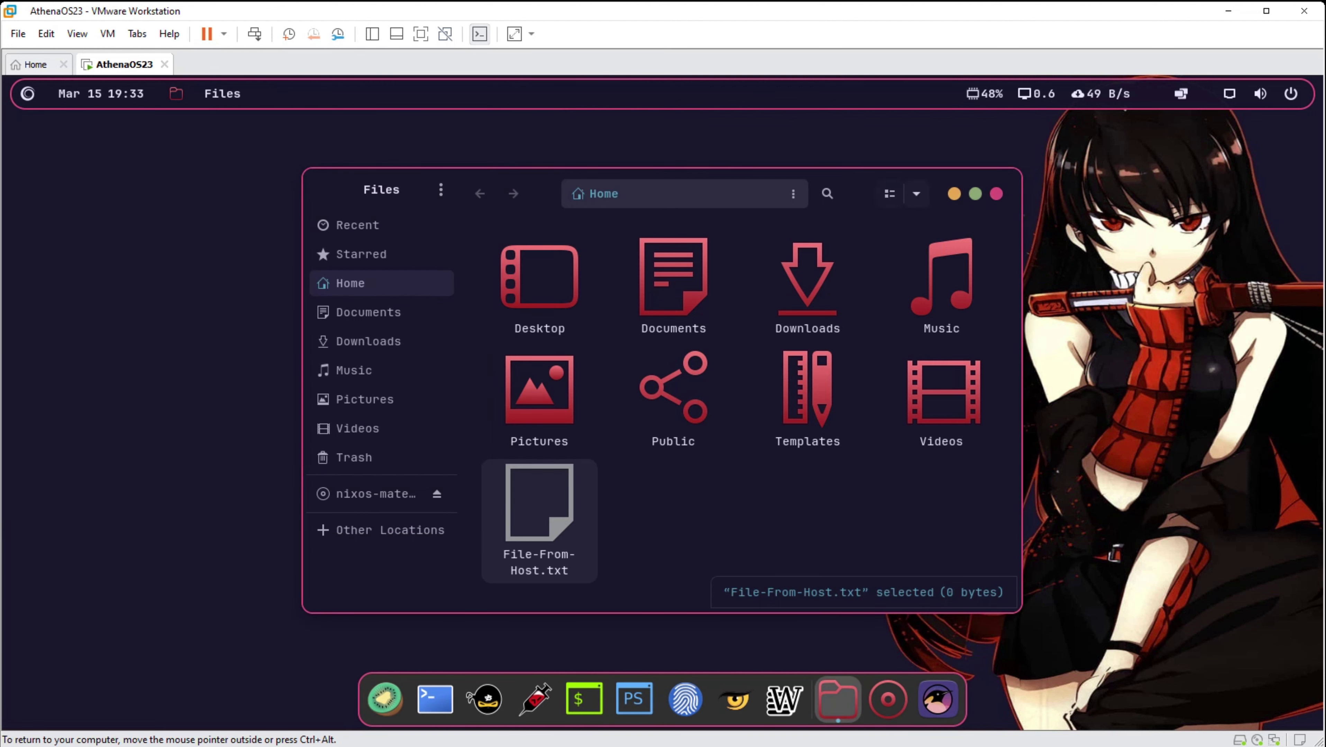
click(996, 194)
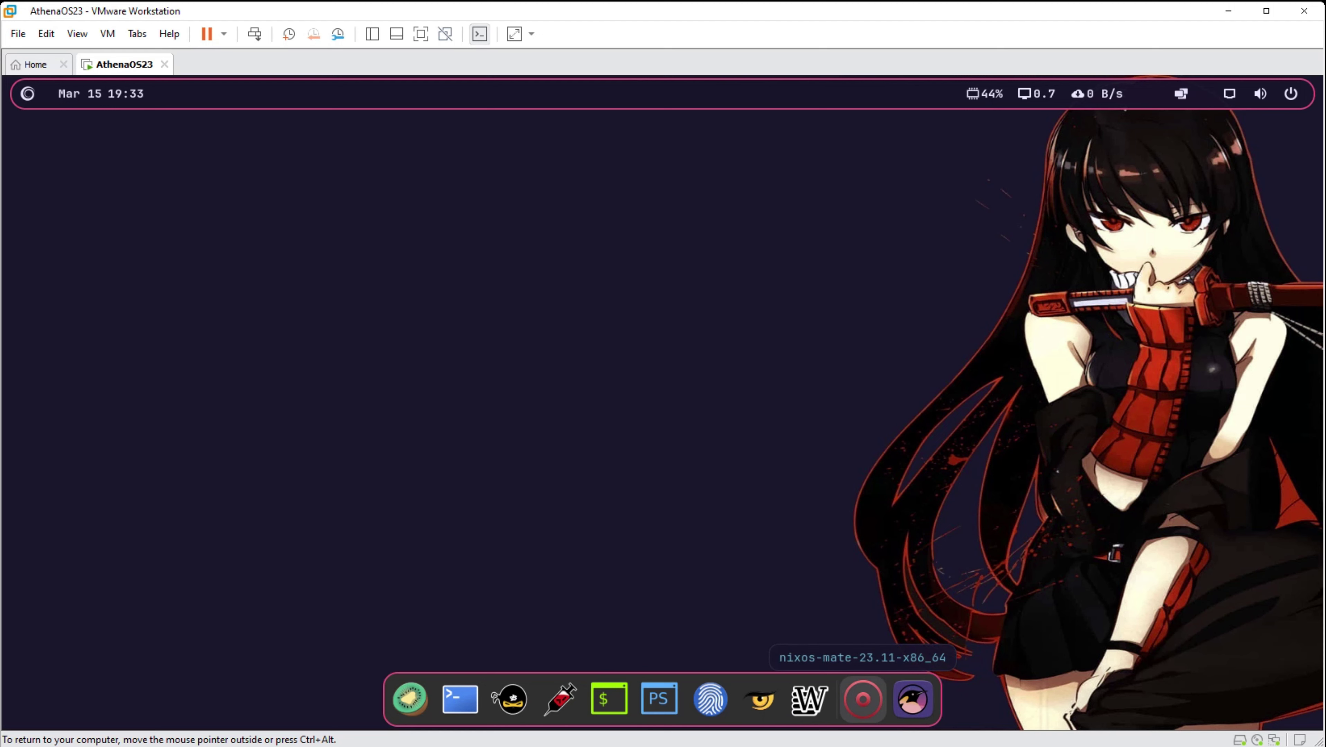
Step: Browse the first five pages of the full application grid for the installed security tools and return to the desktop
click(914, 700)
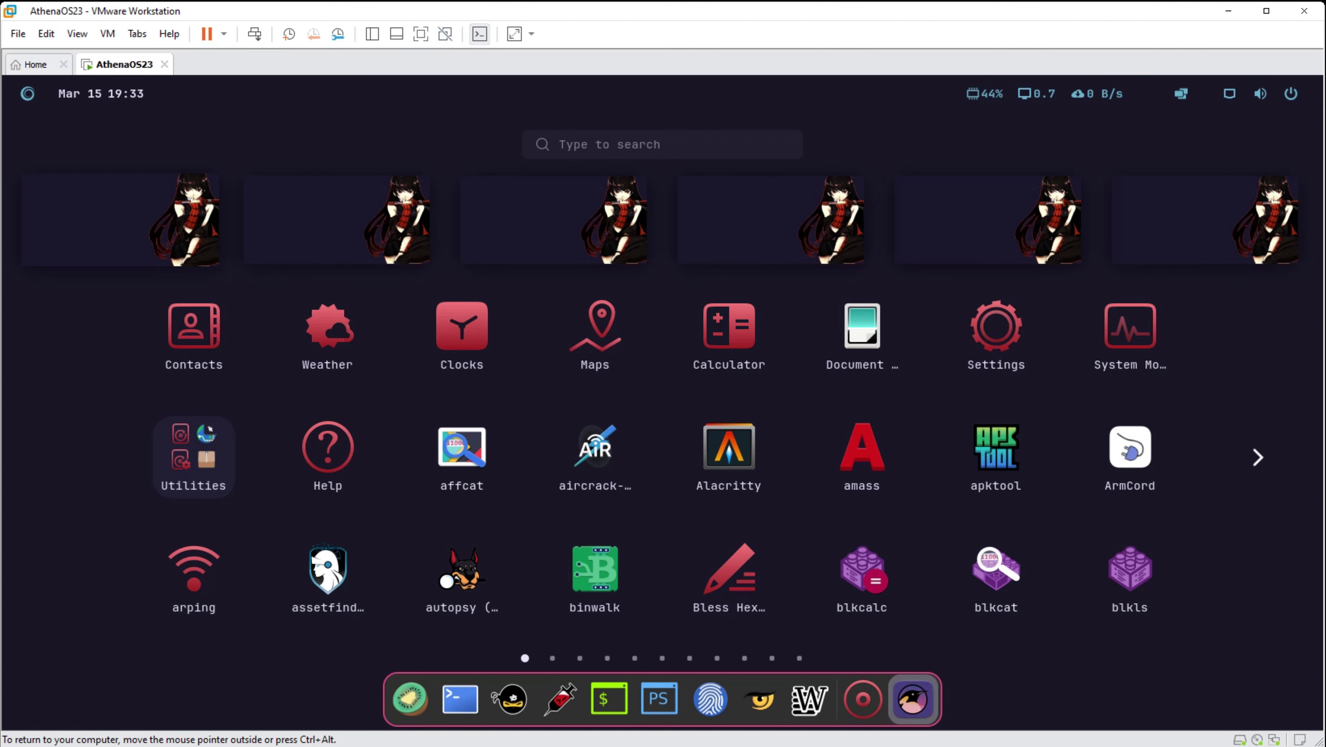
scroll(194, 458, down, 1)
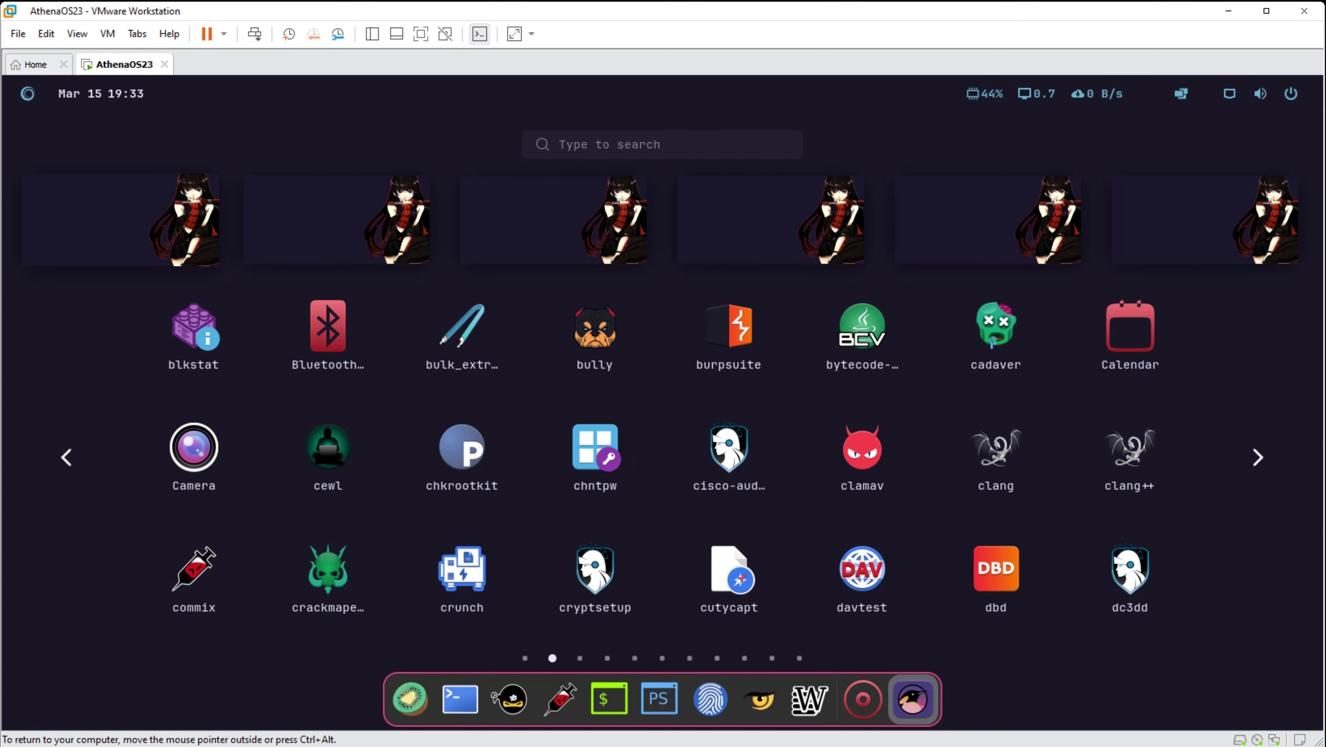
scroll(661, 456, down, 1)
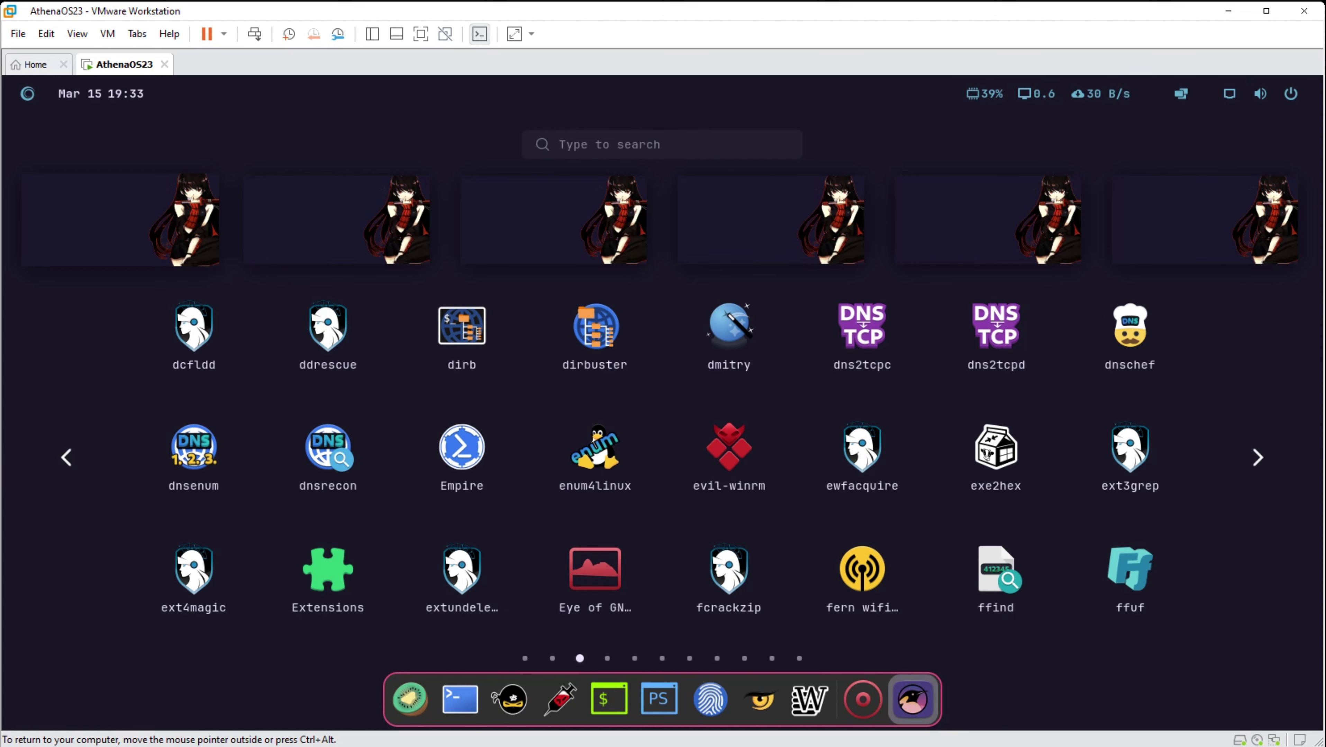
scroll(661, 456, down, 1)
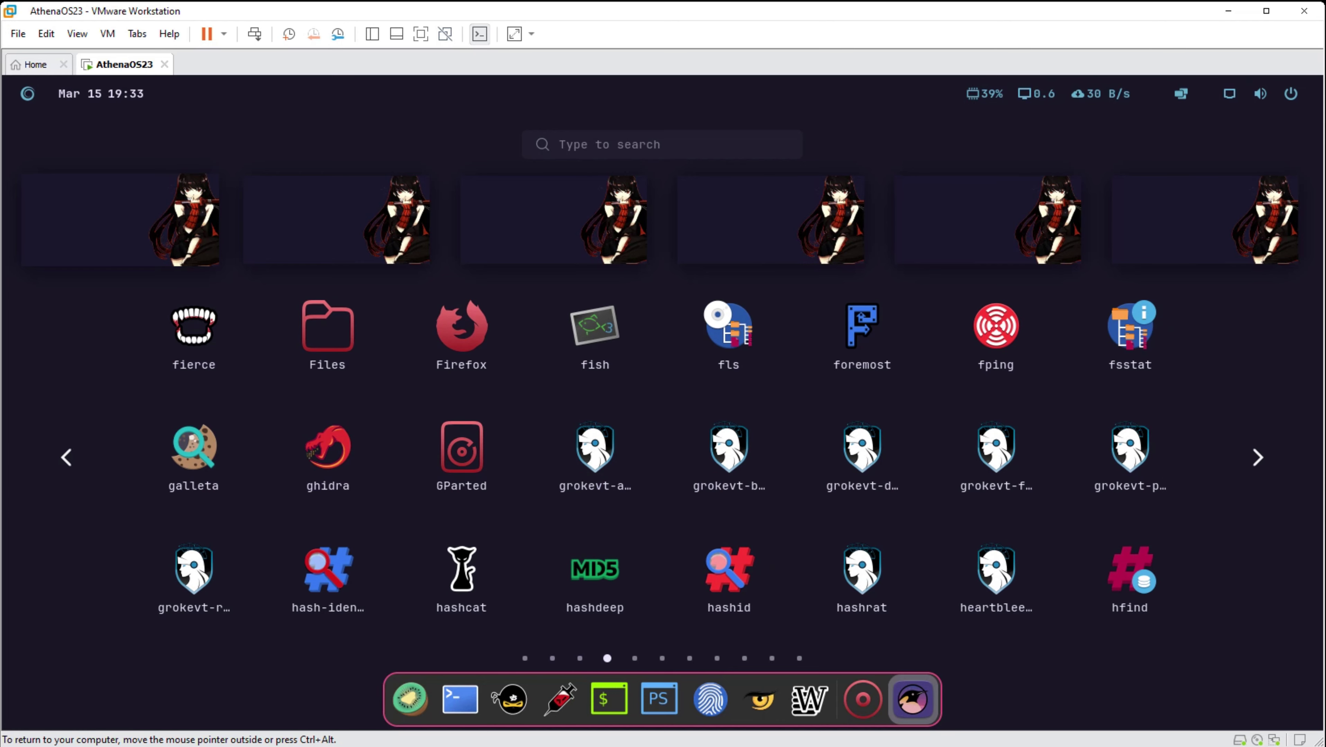
scroll(661, 456, down, 1)
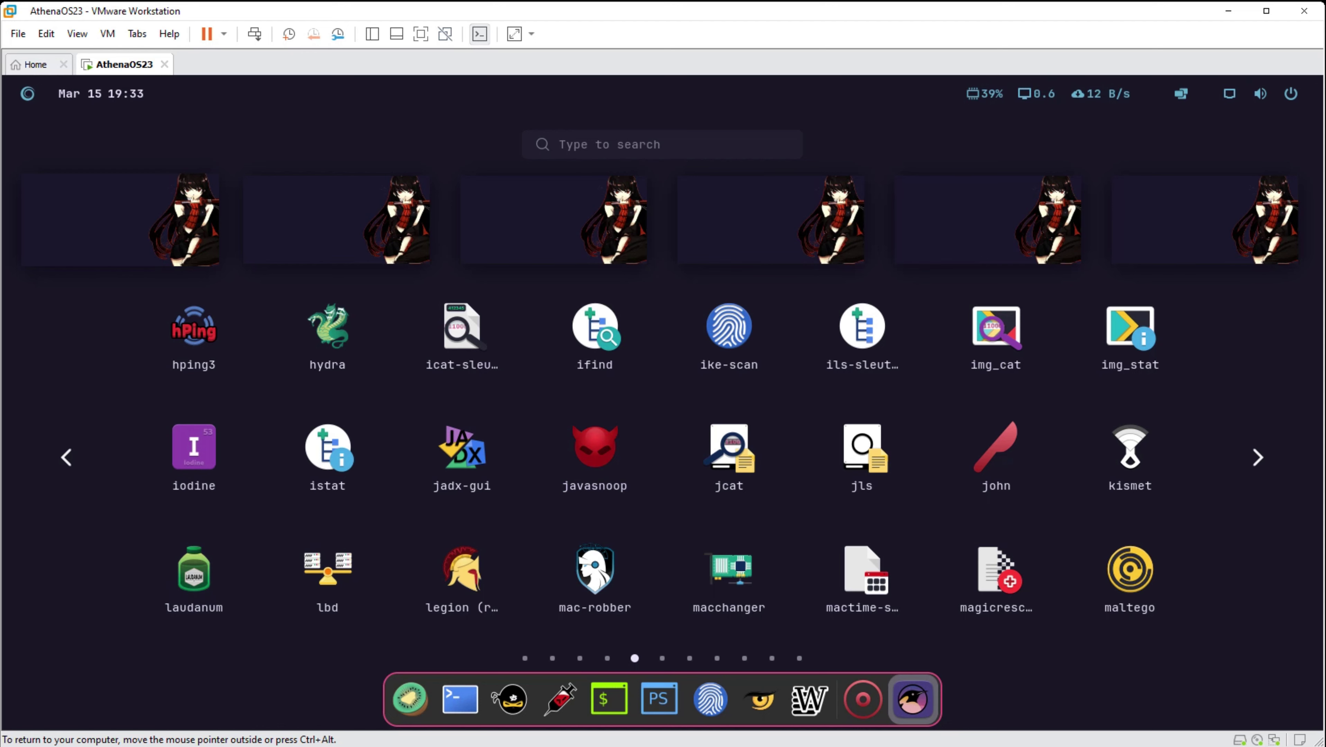
key(Escape)
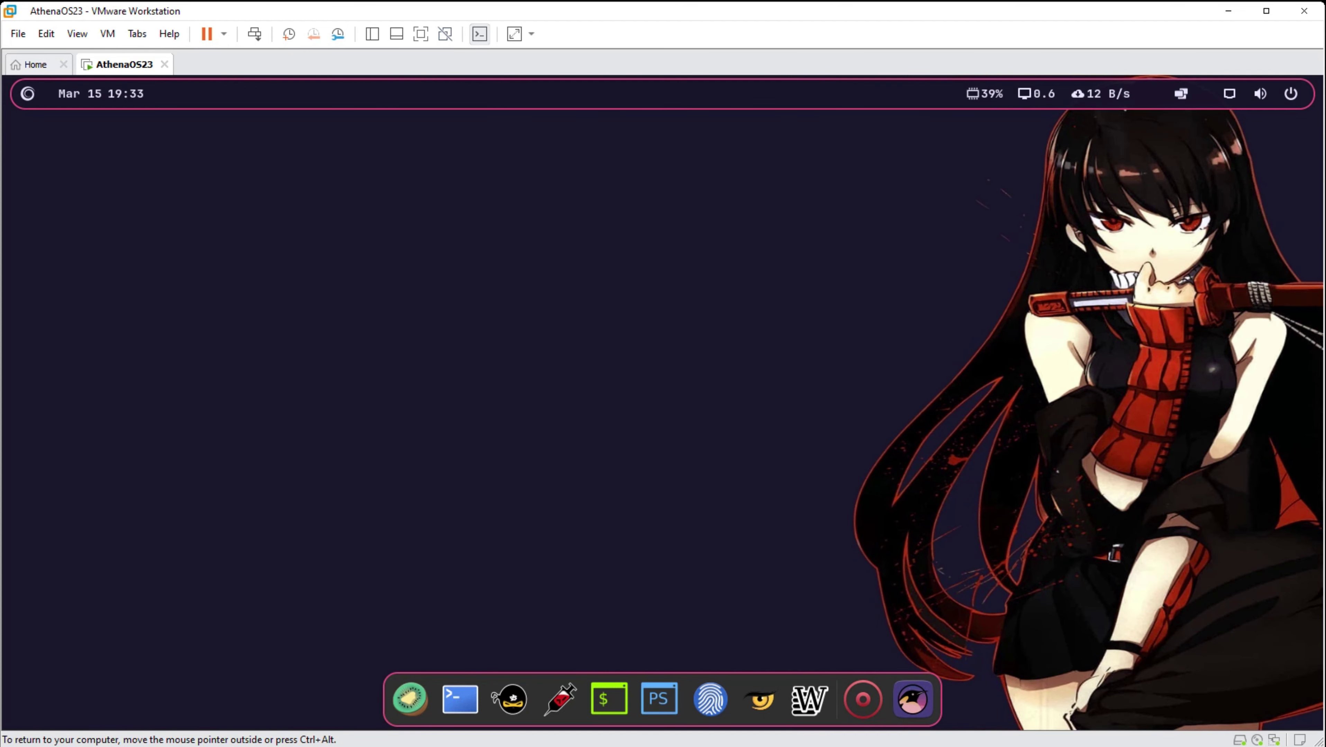
Step: Examine the applications in the Accessories, Internet, Programming, System Tools and Other categories, and close the application list
click(27, 93)
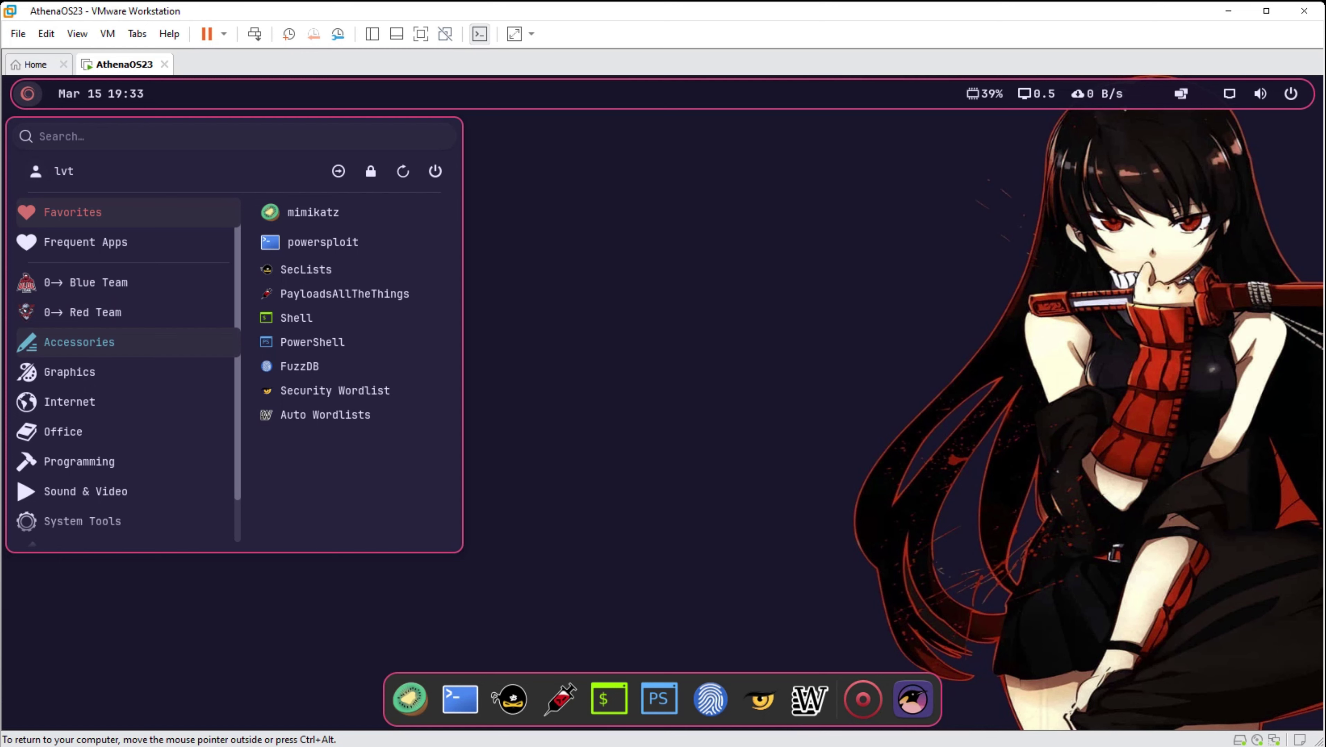
click(79, 342)
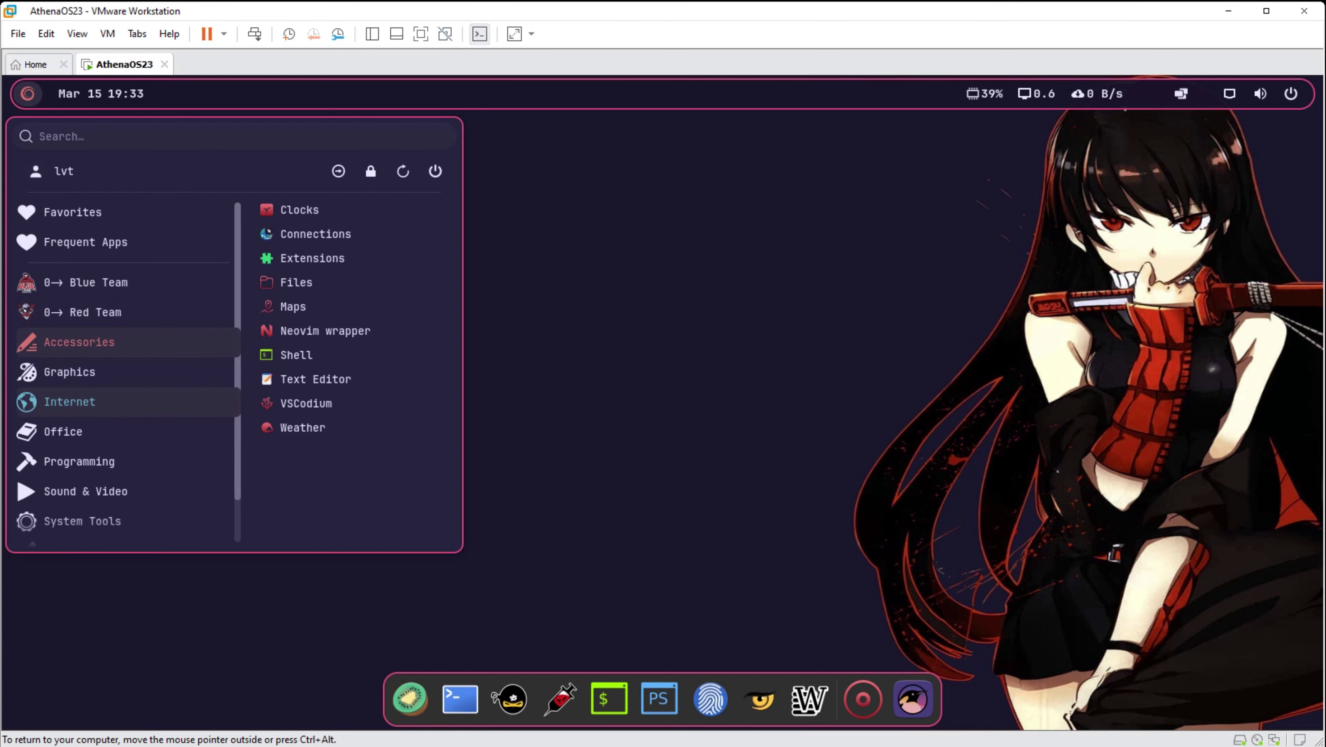
click(69, 402)
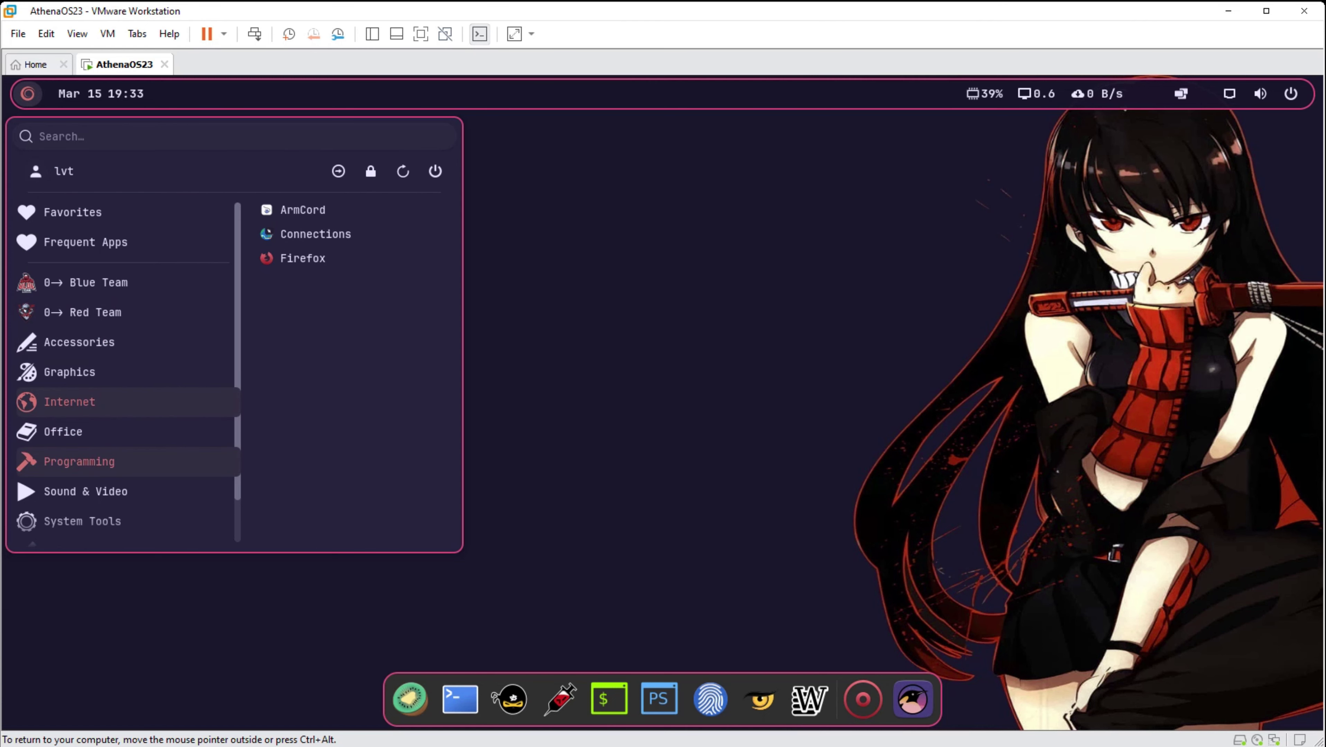
click(79, 461)
scroll(78, 518, down, 2)
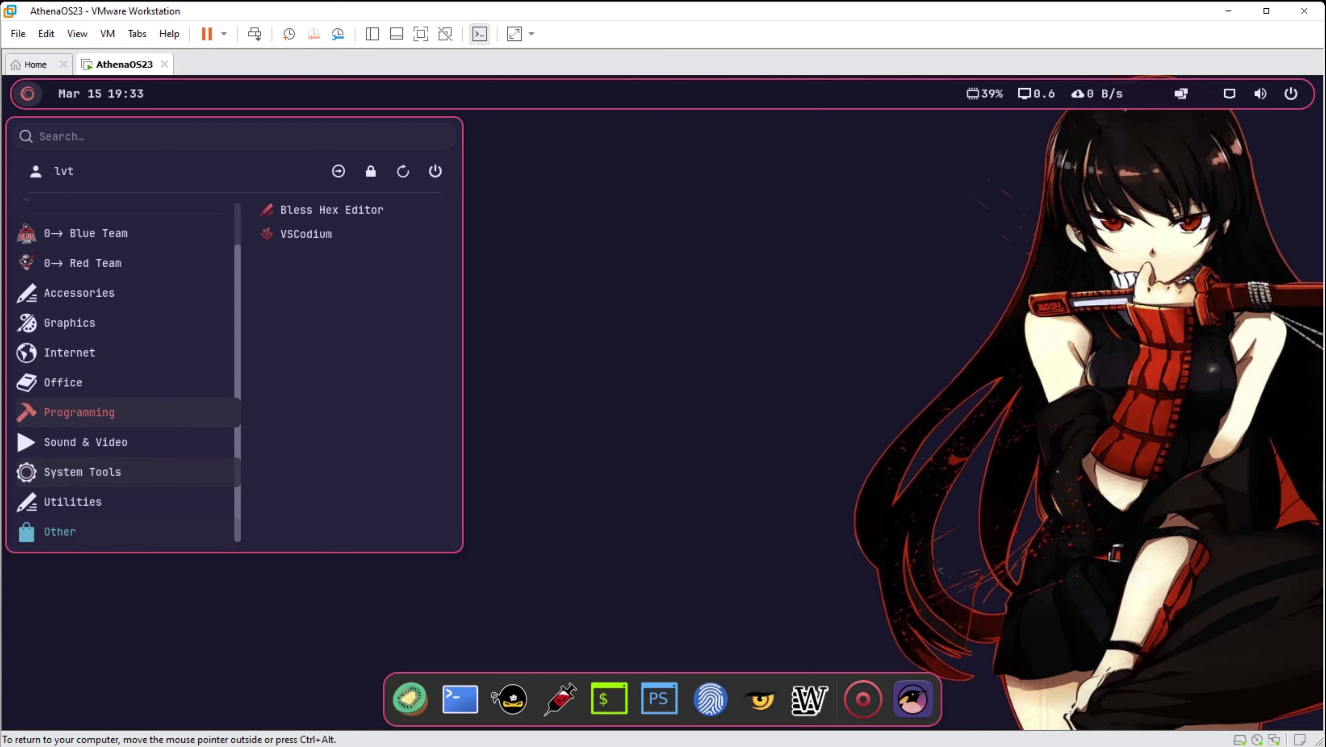
click(82, 472)
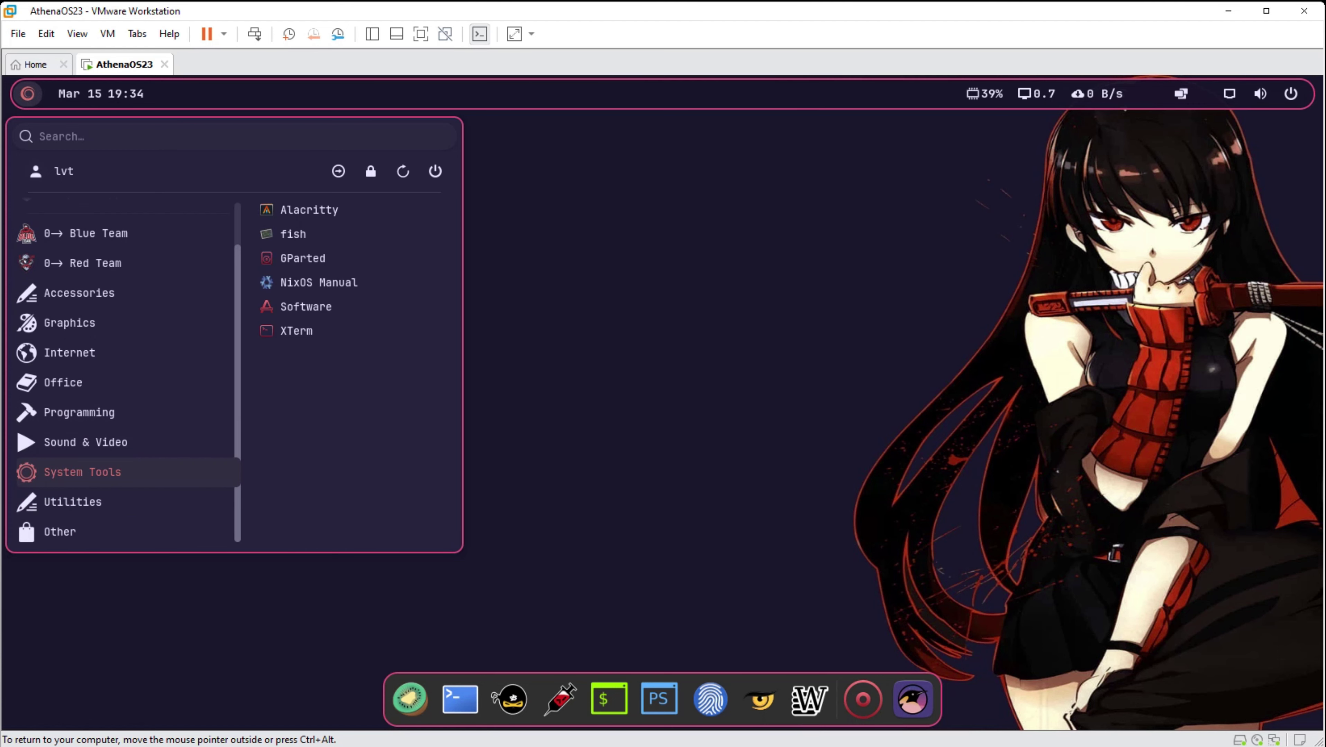
click(60, 532)
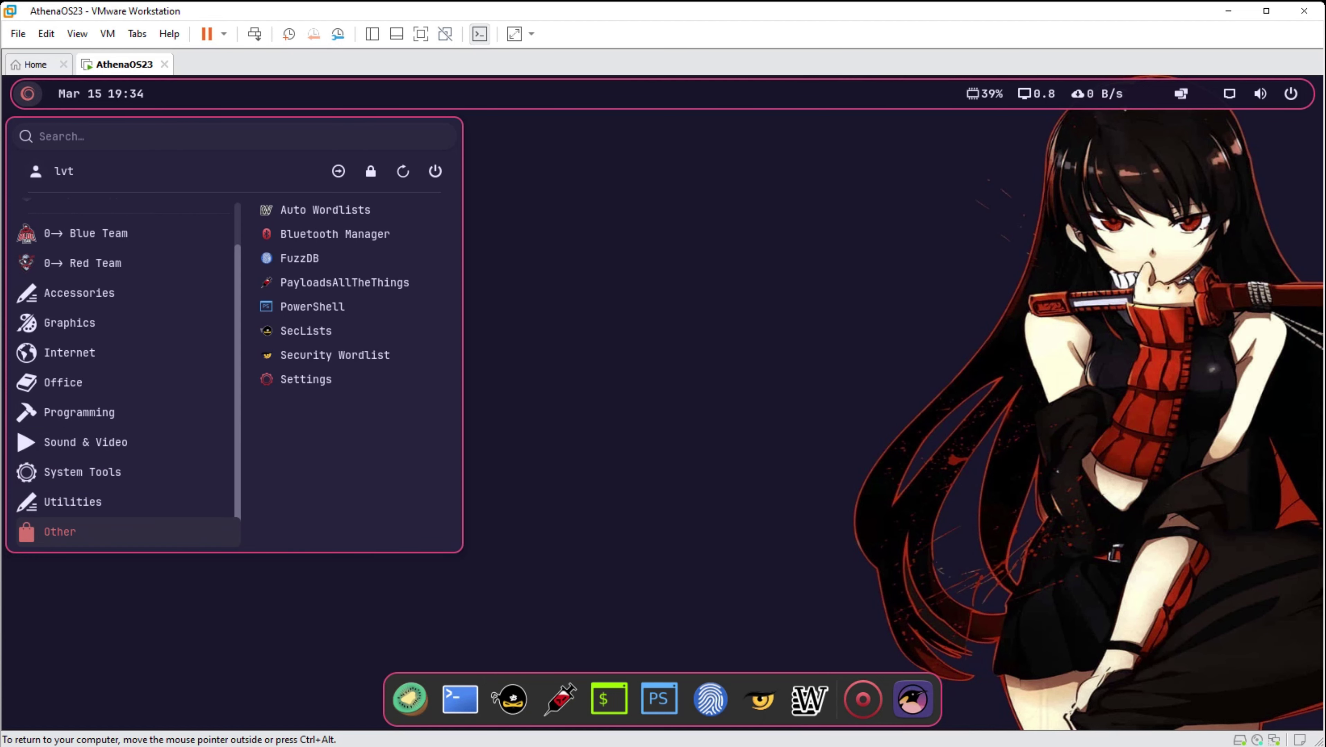
key(Escape)
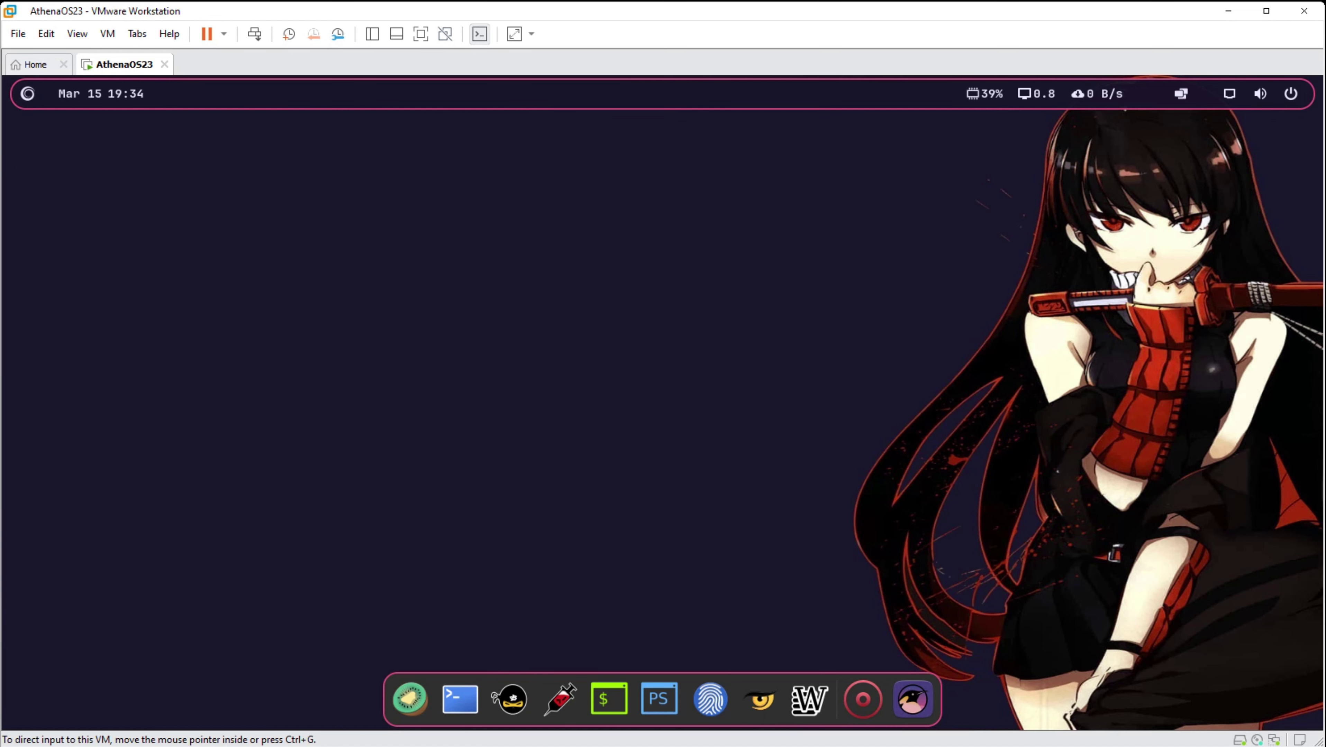